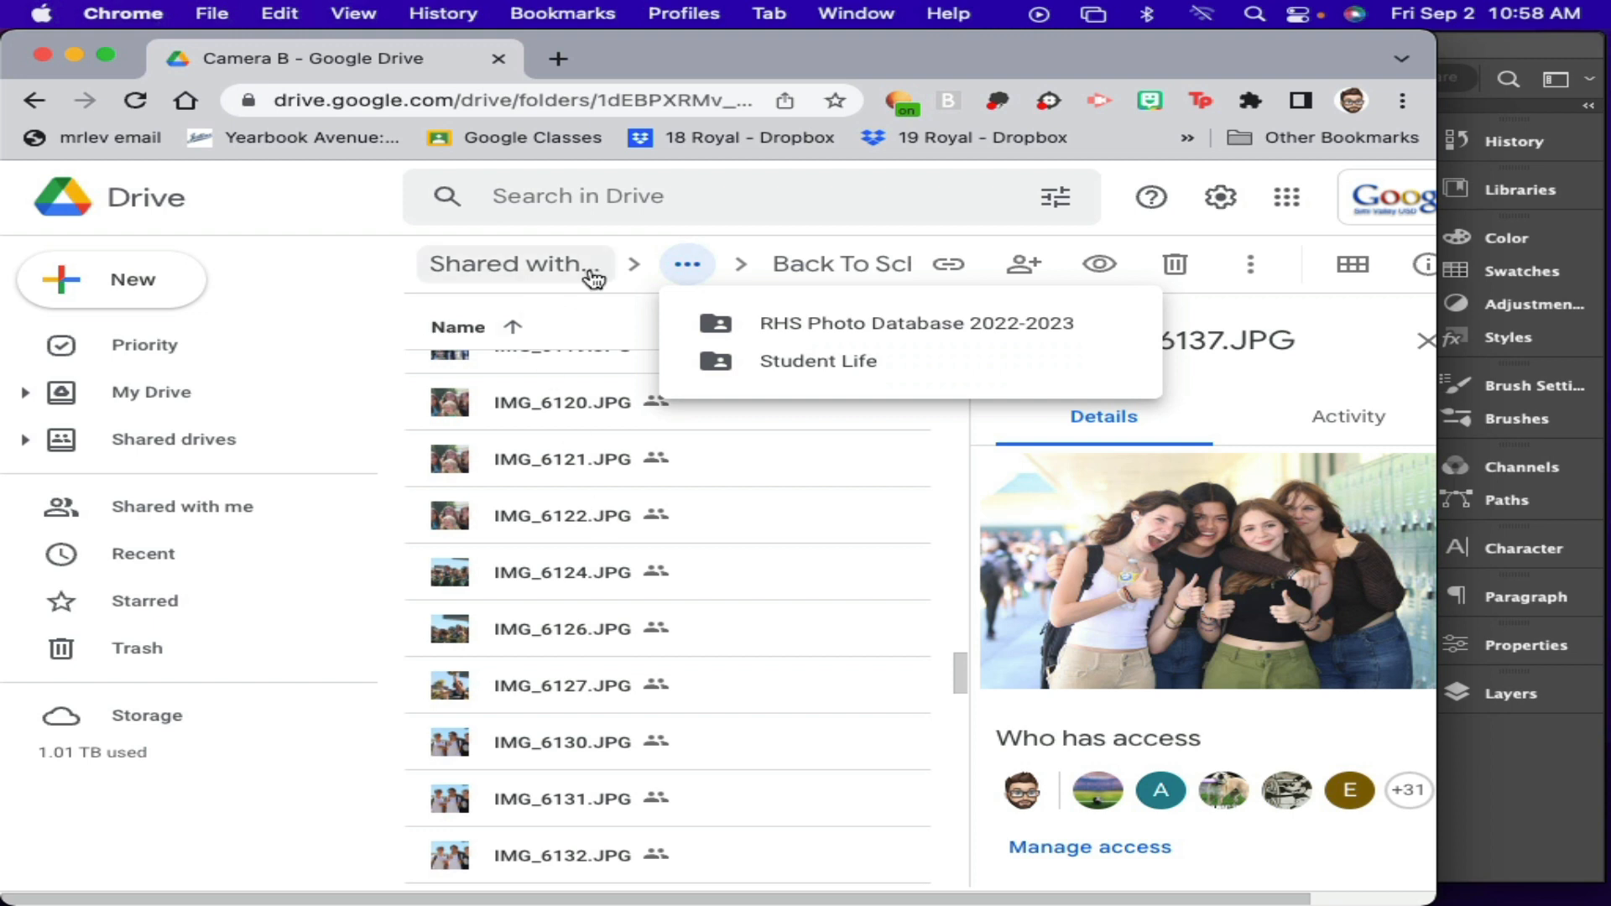
Minimize the Chrome and Photoshop windows to reveal the desktop
click(666, 241)
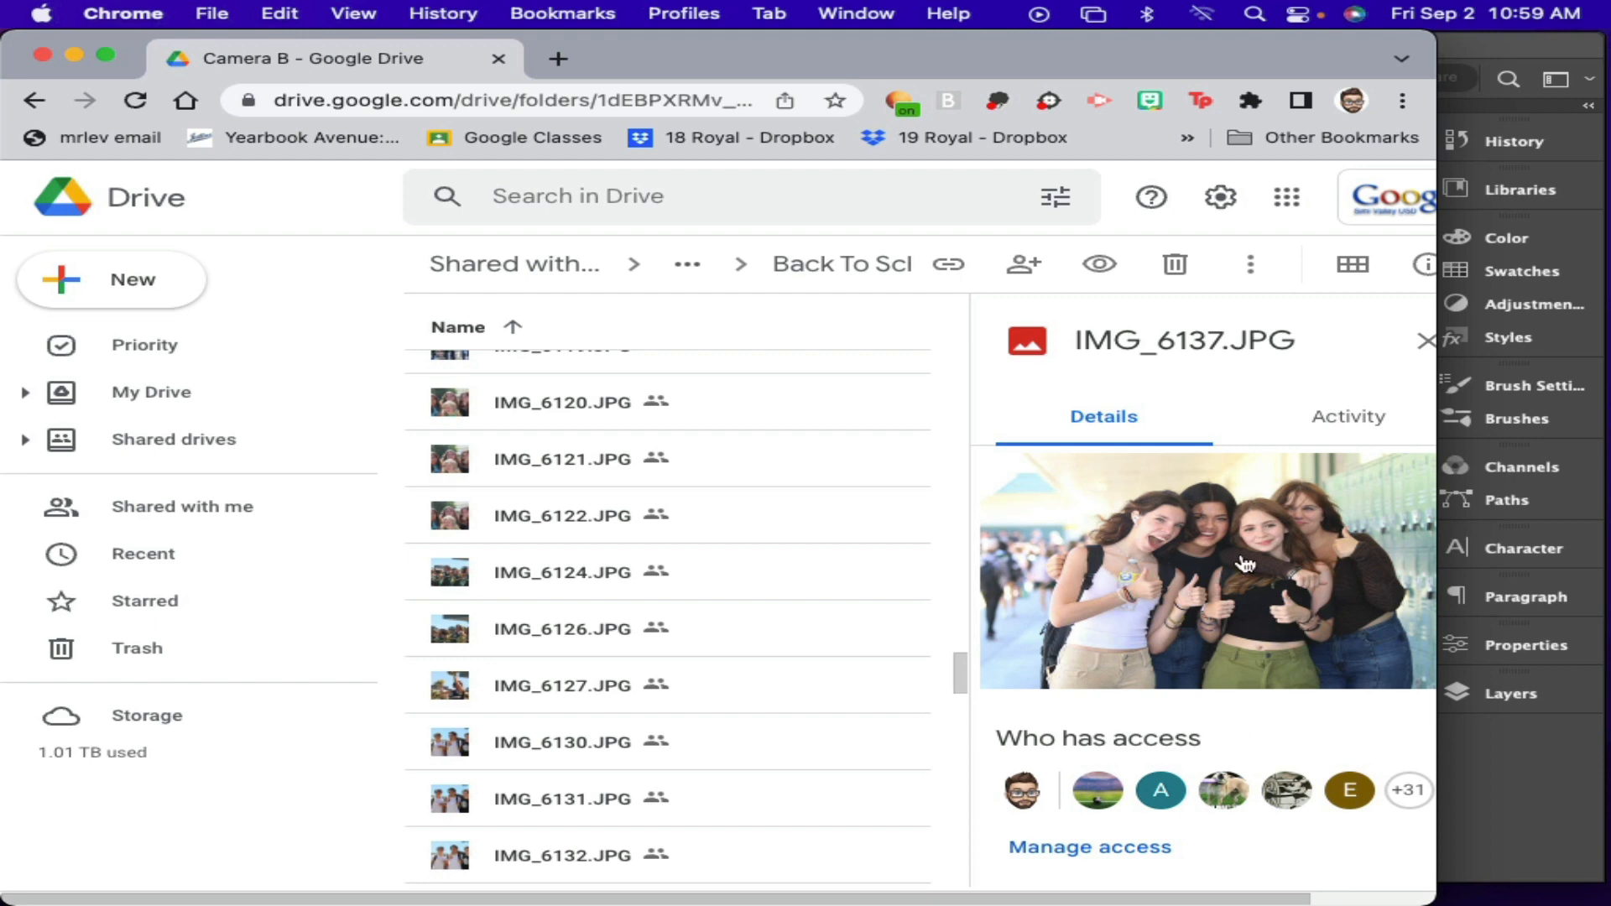
click(74, 59)
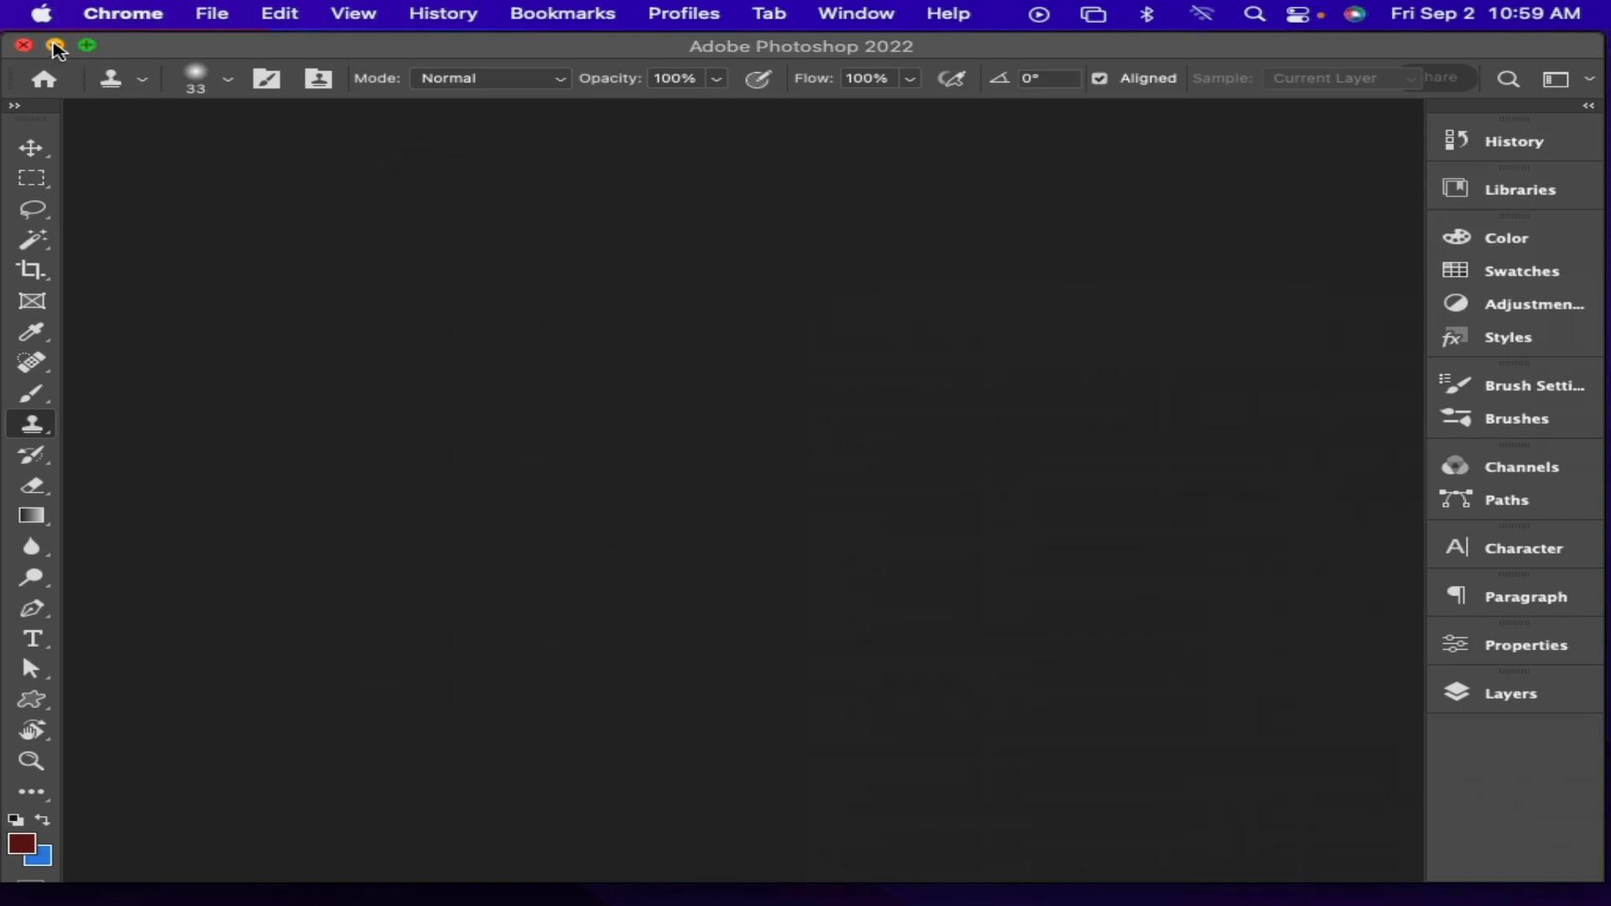
click(55, 48)
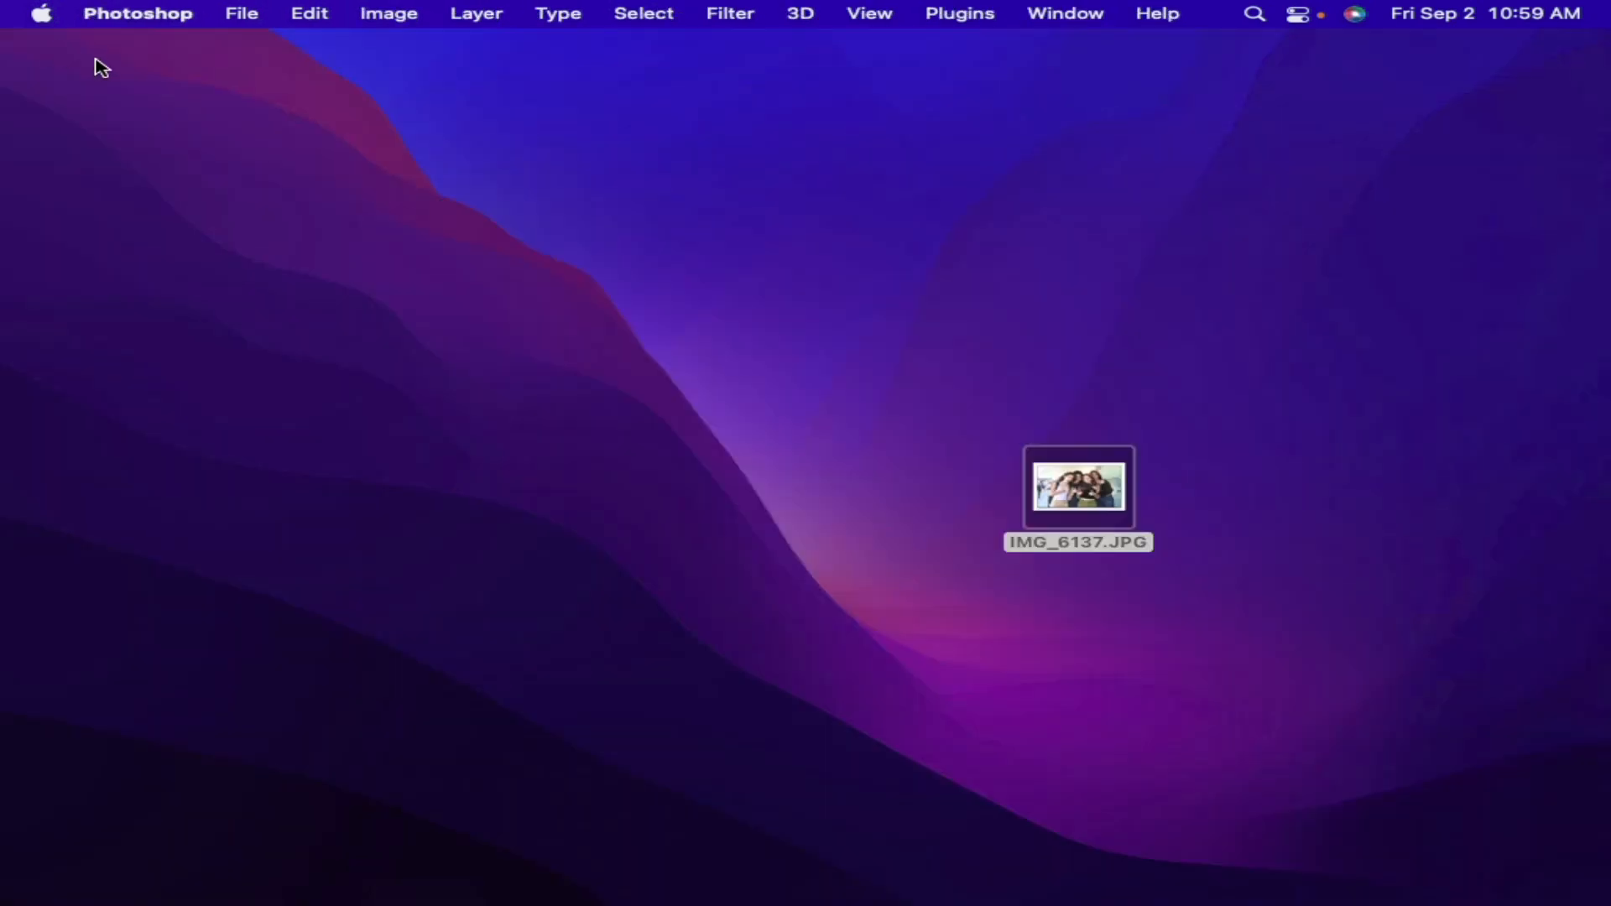
Open IMG_6137.JPG from the desktop in Photoshop
drag(1245, 401, 883, 601)
drag(915, 623, 1287, 399)
mouse_move(1260, 407)
mouse_down()
mouse_move(777, 621)
mouse_move(1172, 428)
mouse_move(1263, 401)
mouse_up()
click(777, 619)
drag(1264, 402, 1021, 579)
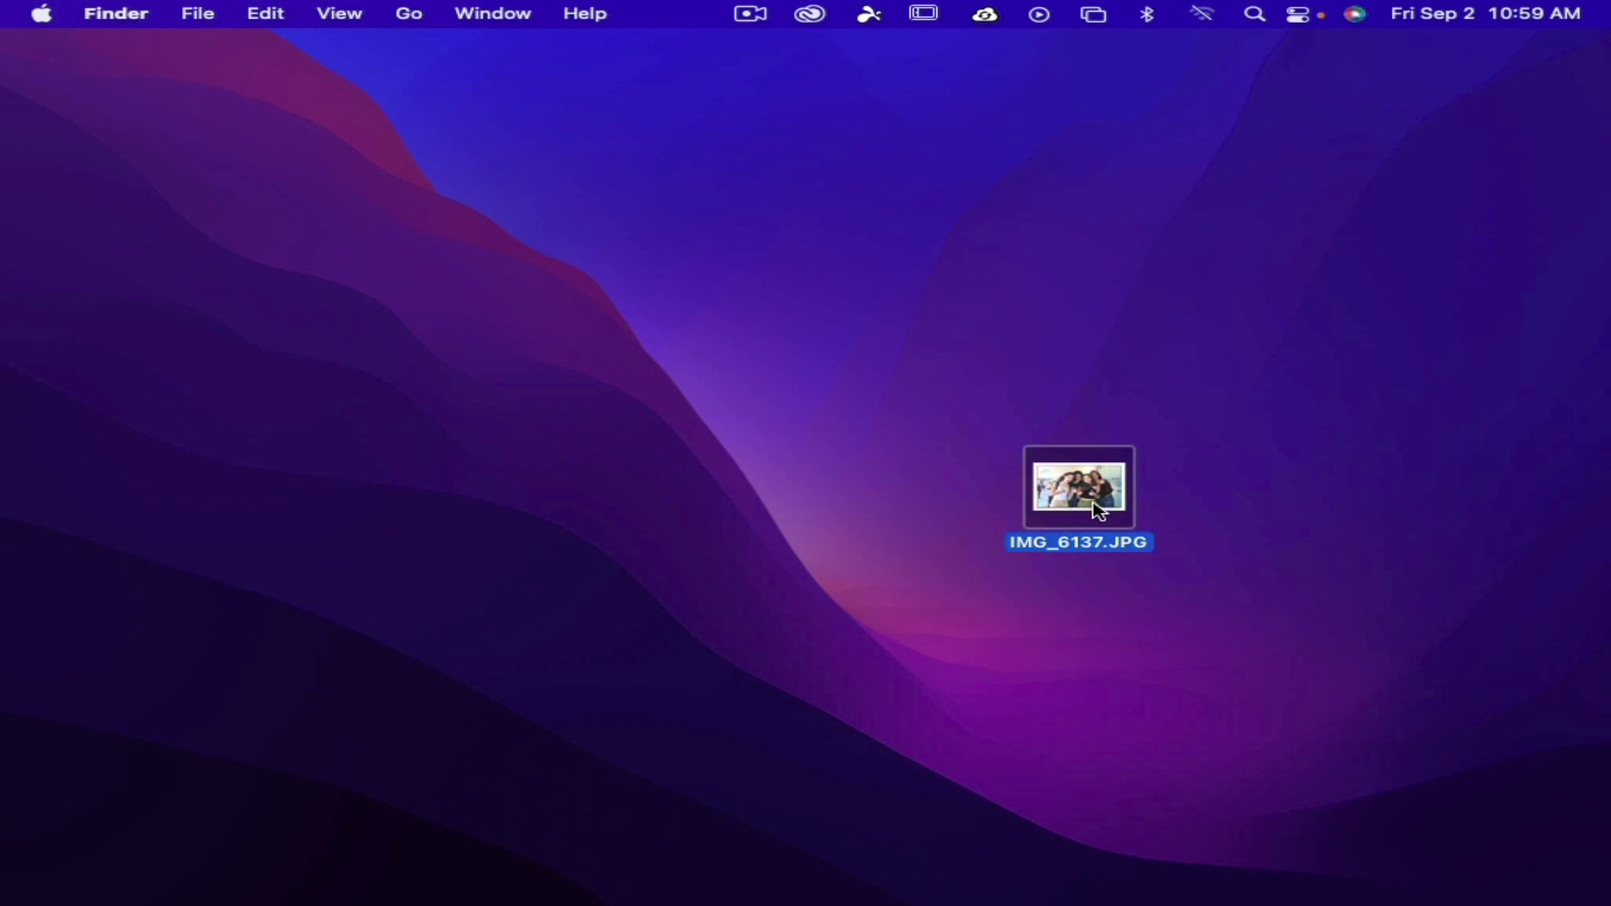
drag(1099, 506, 307, 860)
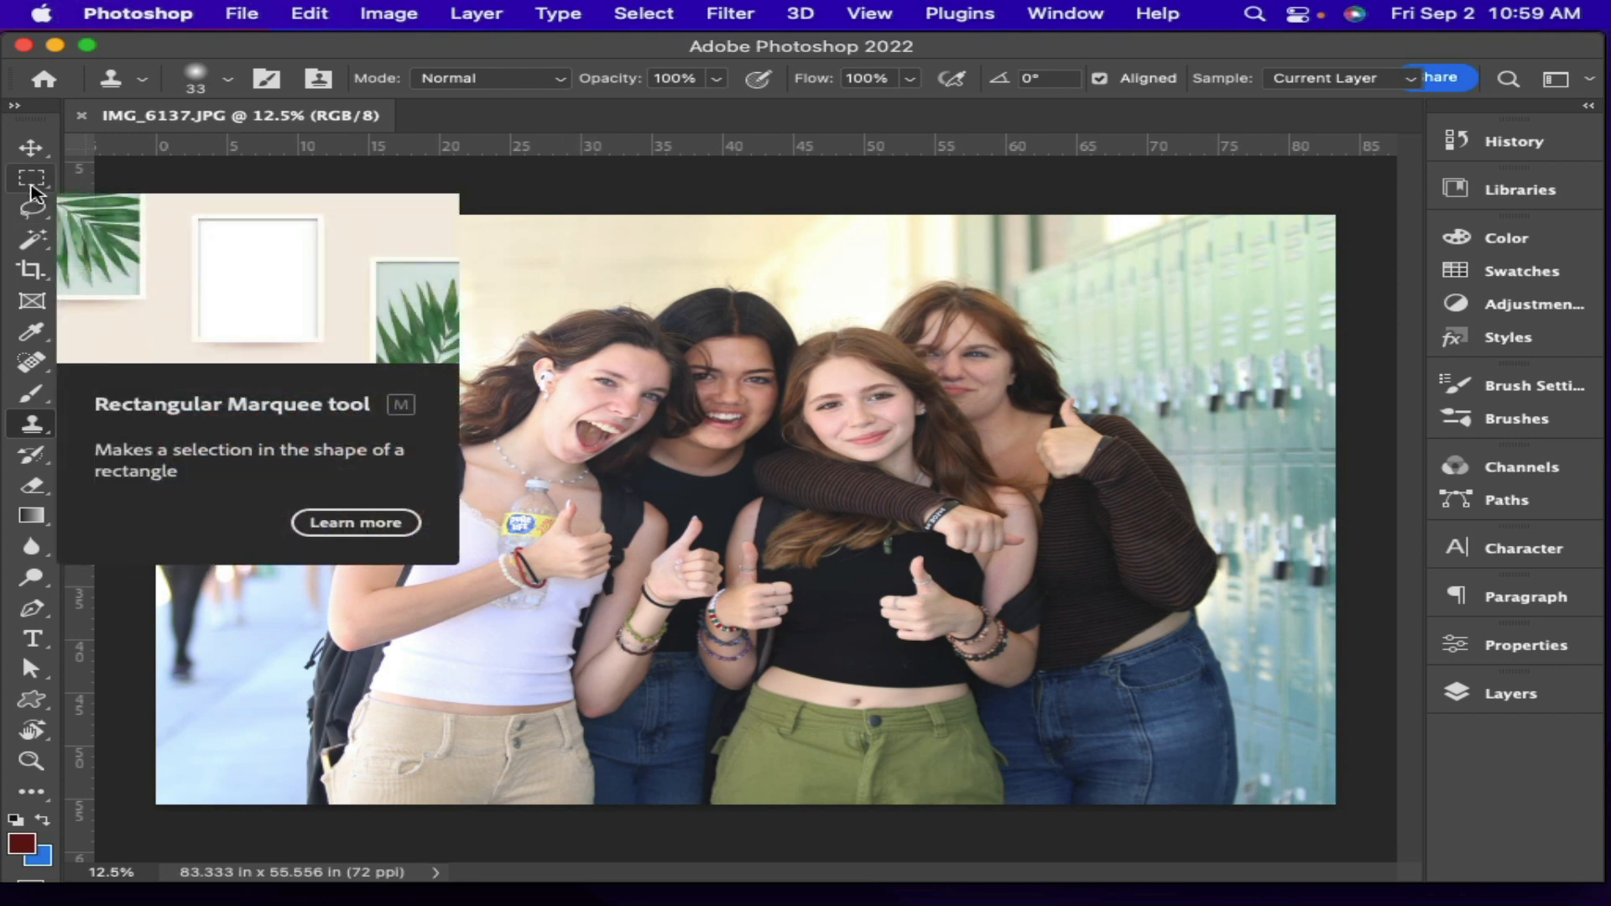
Draw a Rectangular Marquee selection around the four faces and deselect it
click(31, 185)
drag(429, 278, 1140, 541)
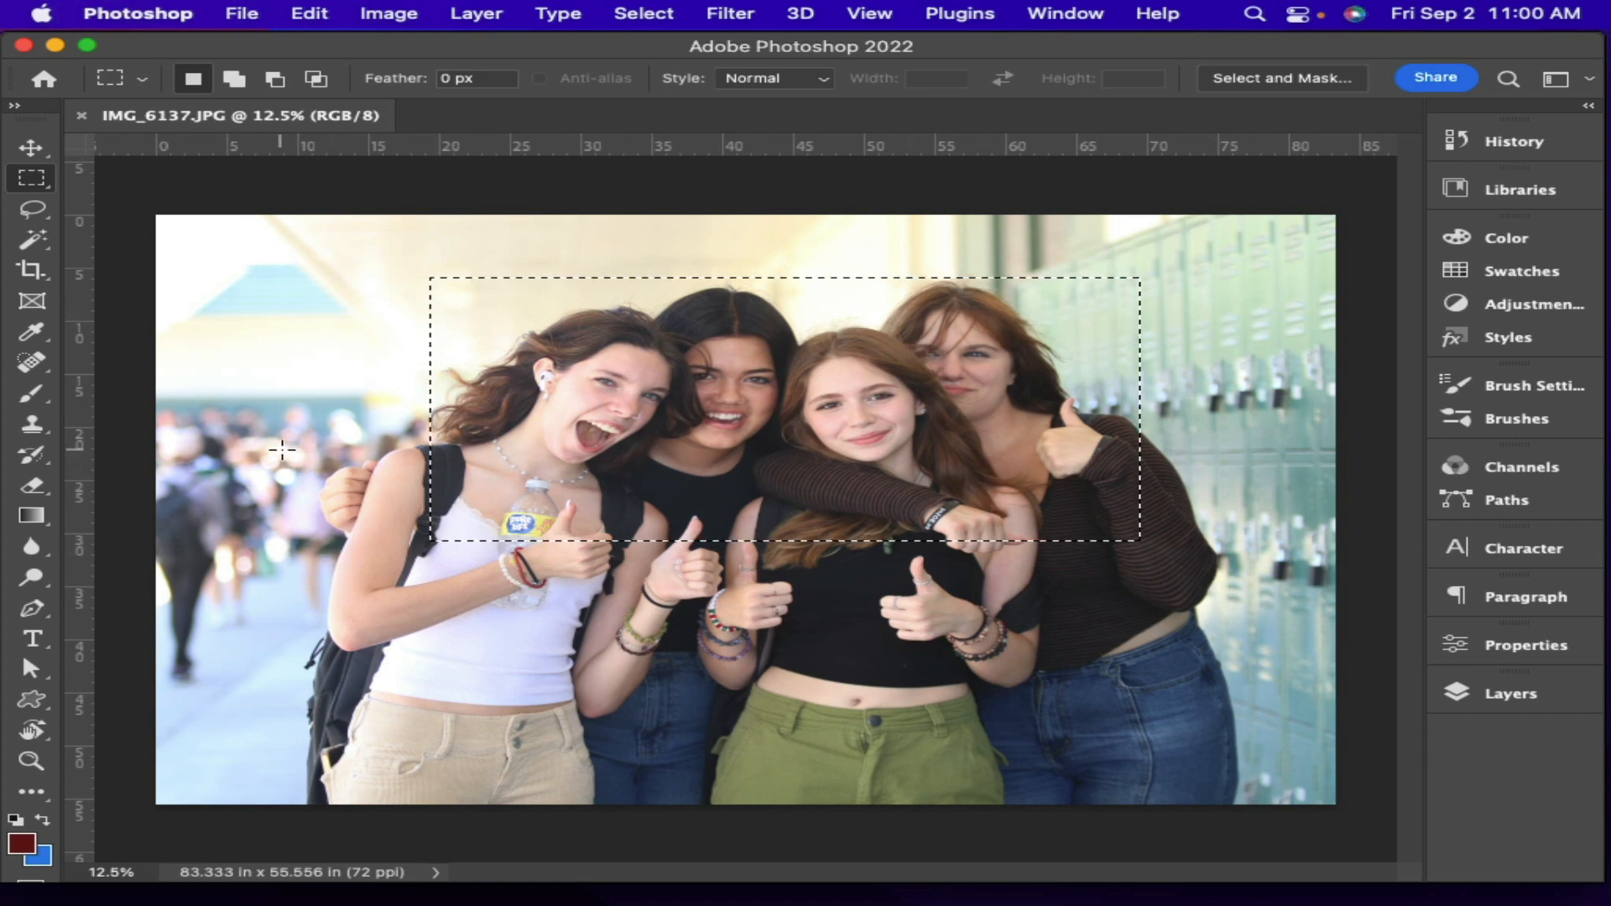
click(282, 450)
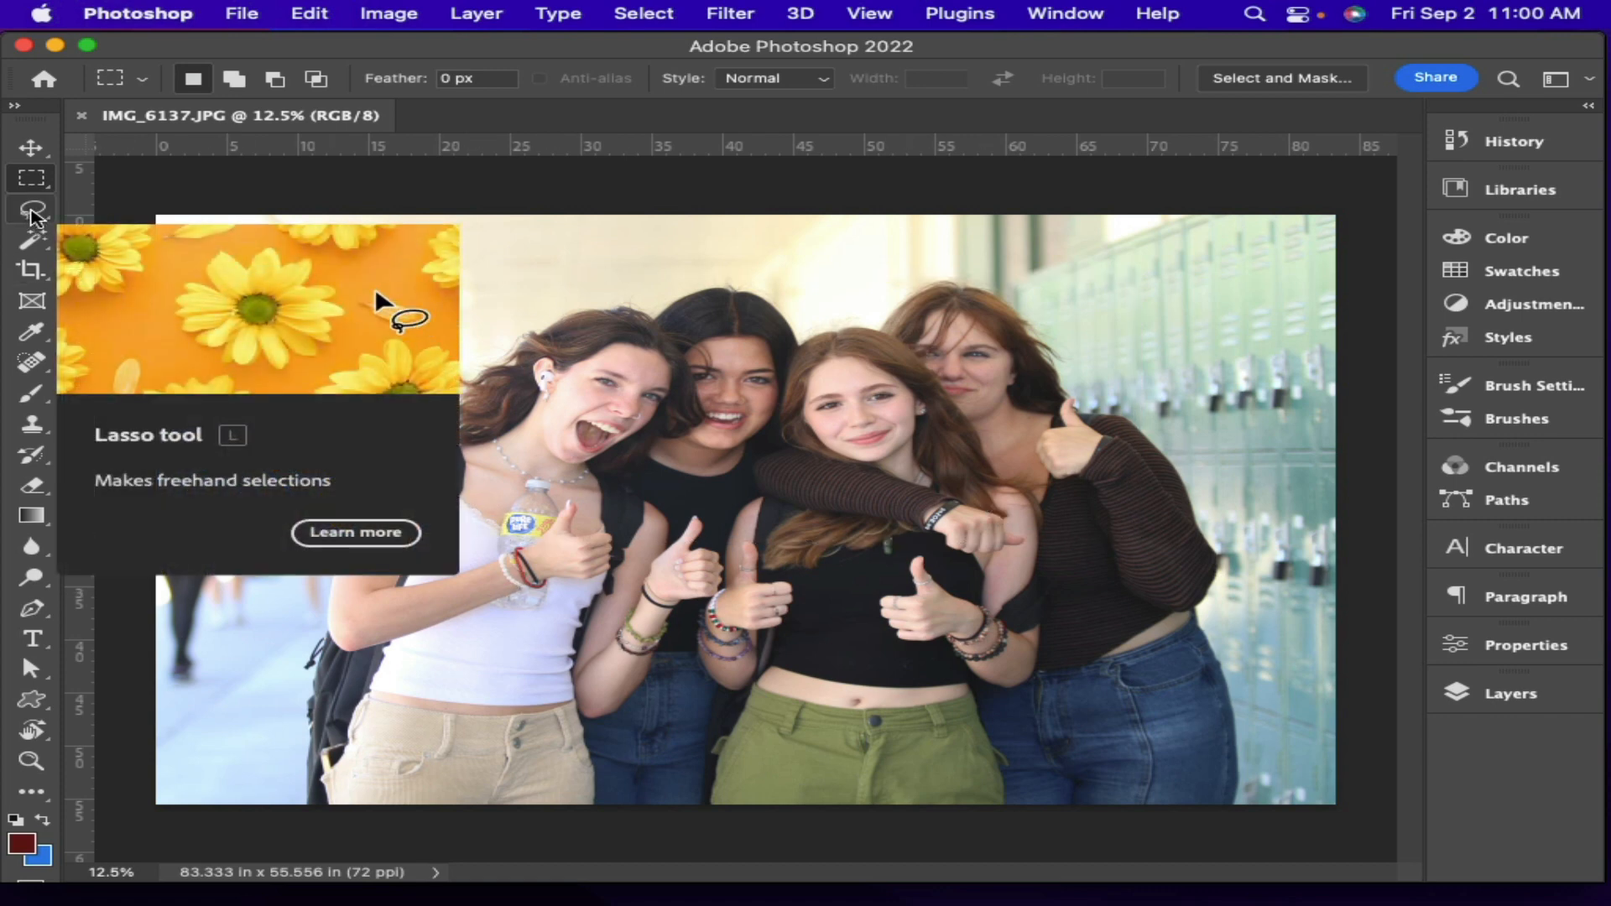
Draw a freehand Lasso selection around the girl in the white top and deselect it
click(31, 213)
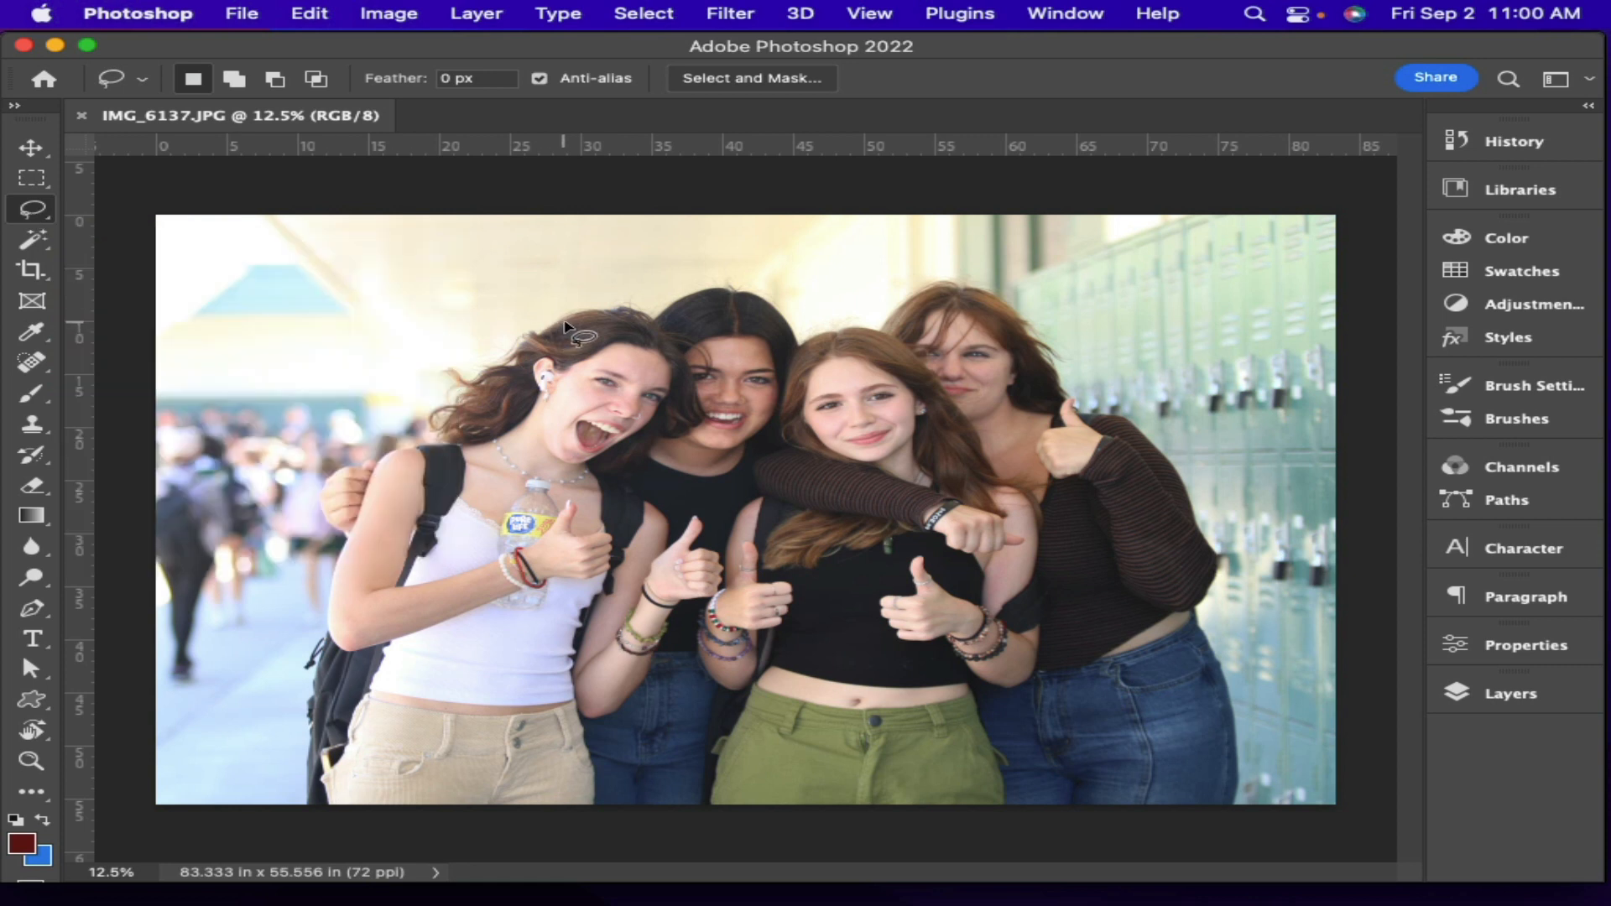
mouse_move(566, 323)
mouse_down()
mouse_move(471, 383)
mouse_move(429, 443)
mouse_move(340, 510)
mouse_up()
click(507, 503)
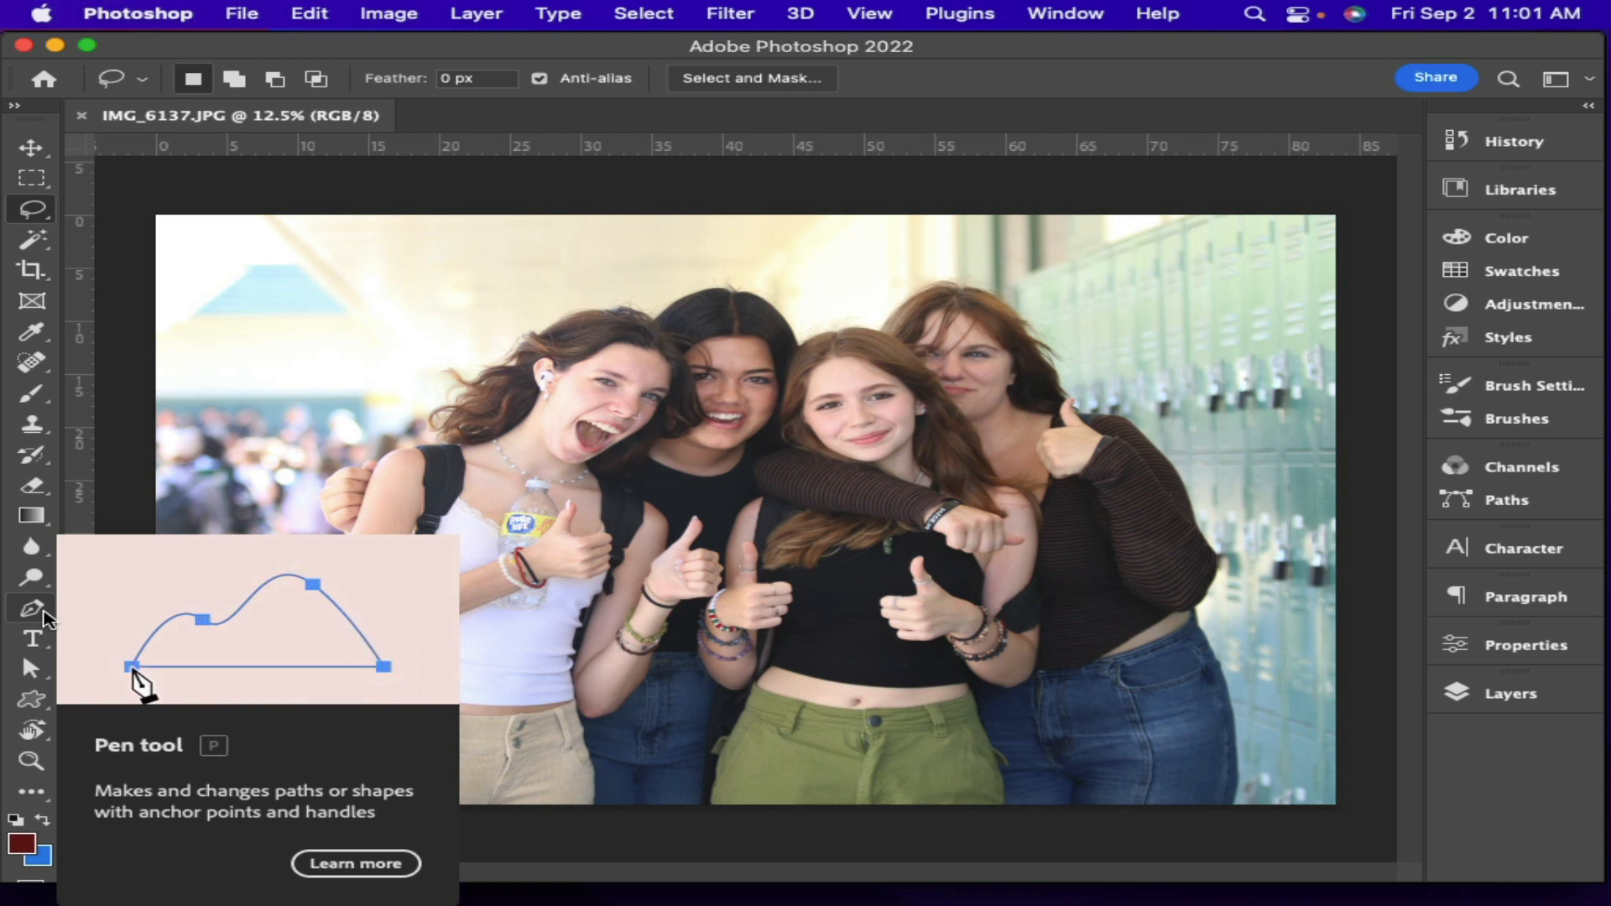
Examine the upper edge of the black-haired girl's hair up close, magnifying it to 12800% to inspect individual pixels
click(44, 617)
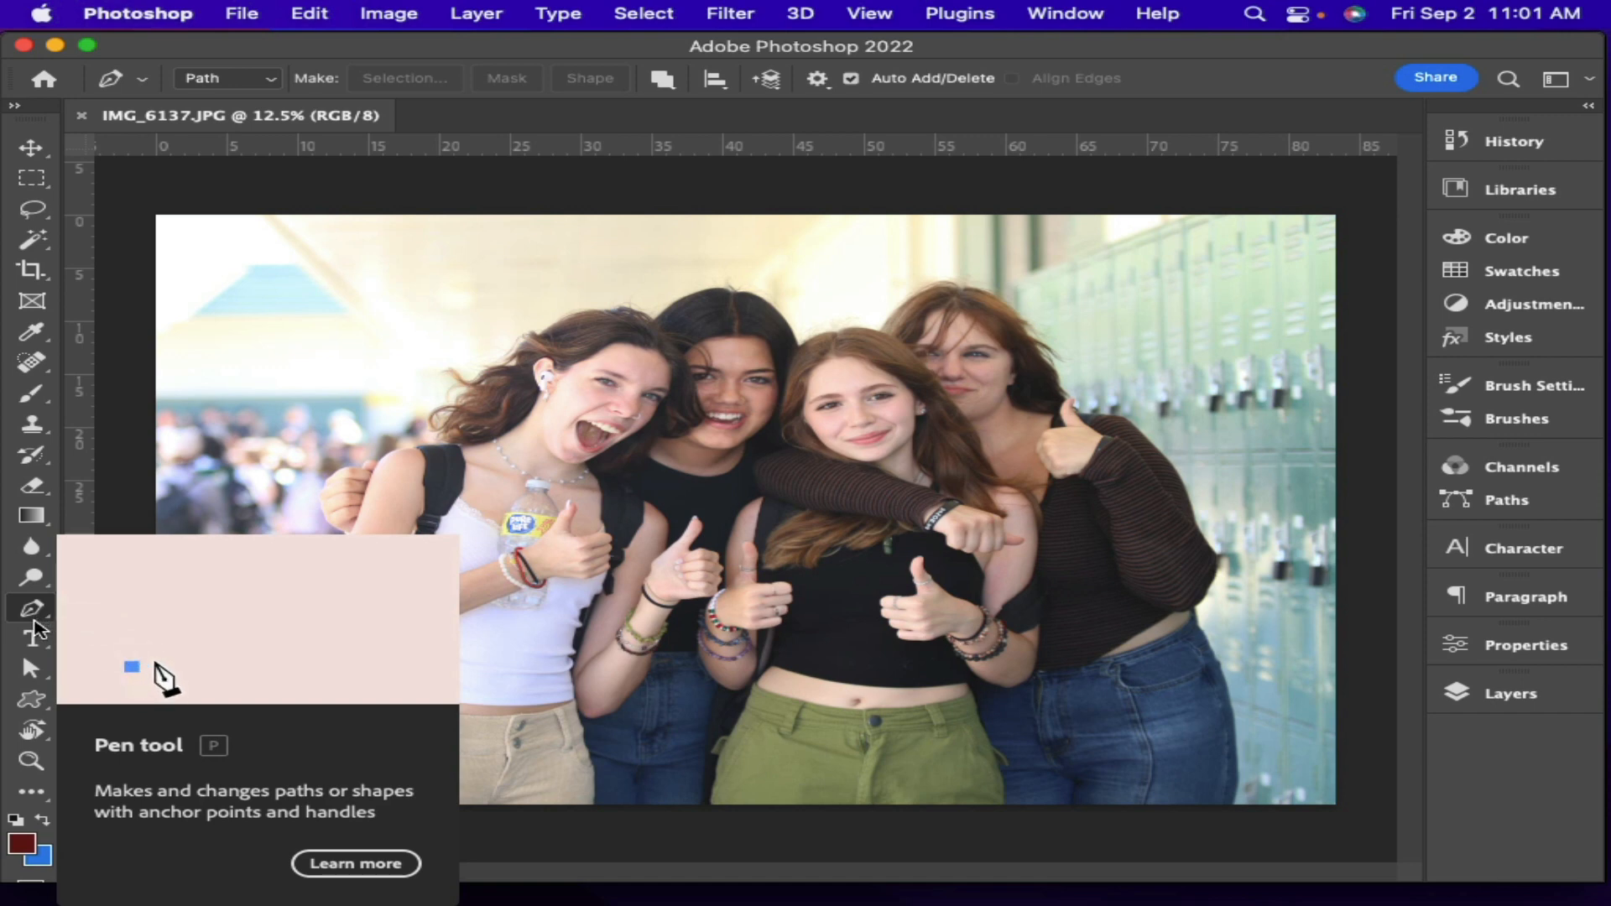
click(32, 763)
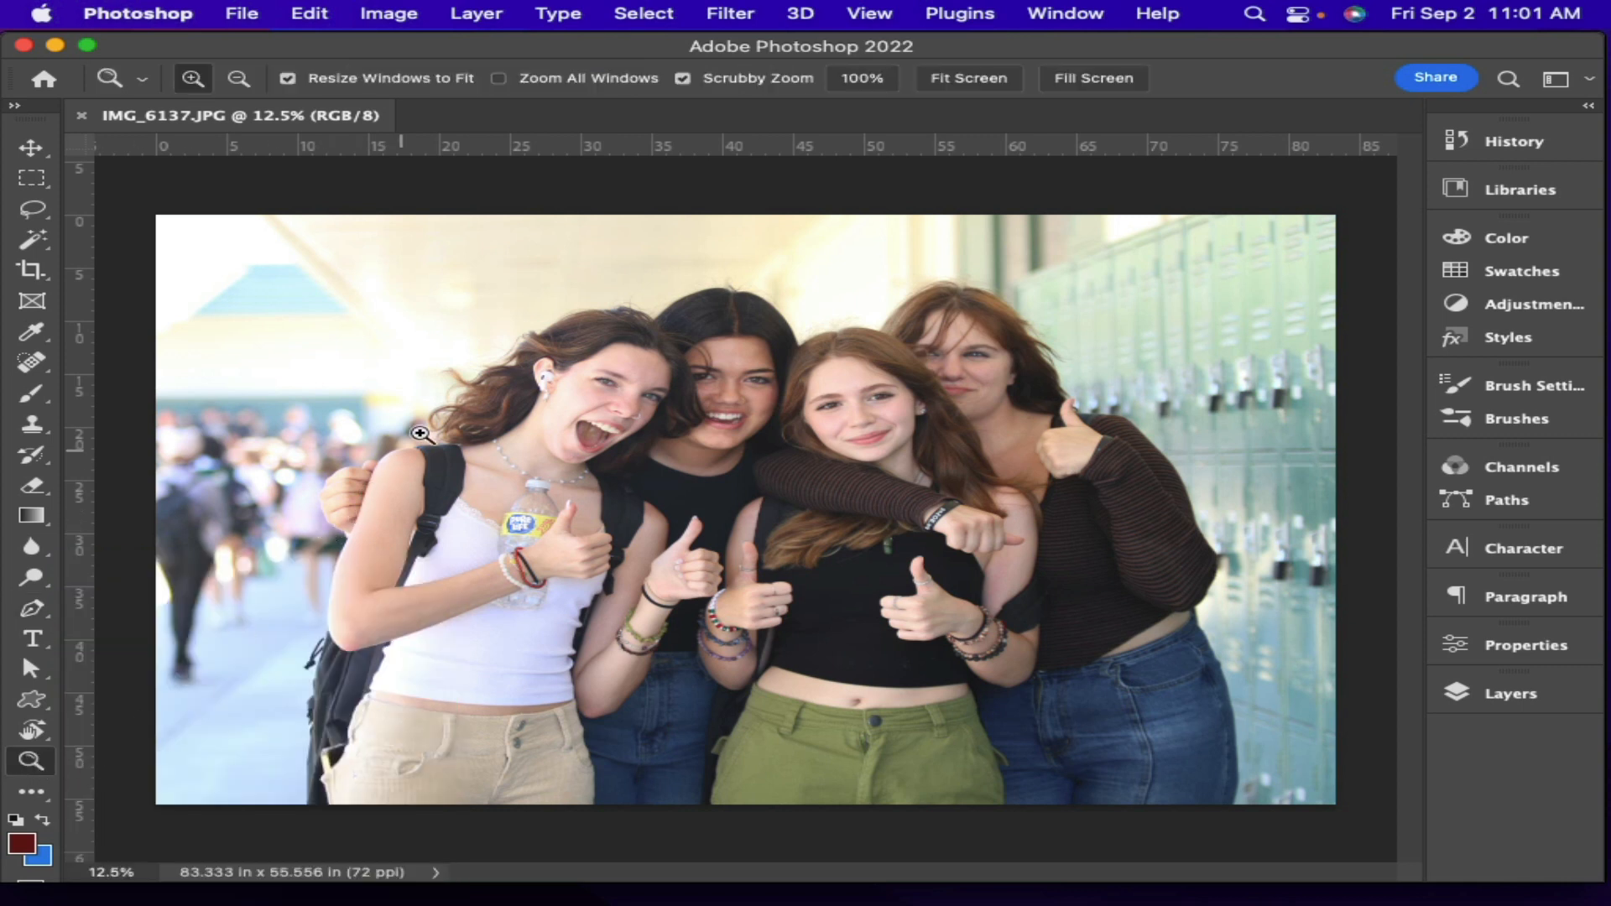
click(591, 316)
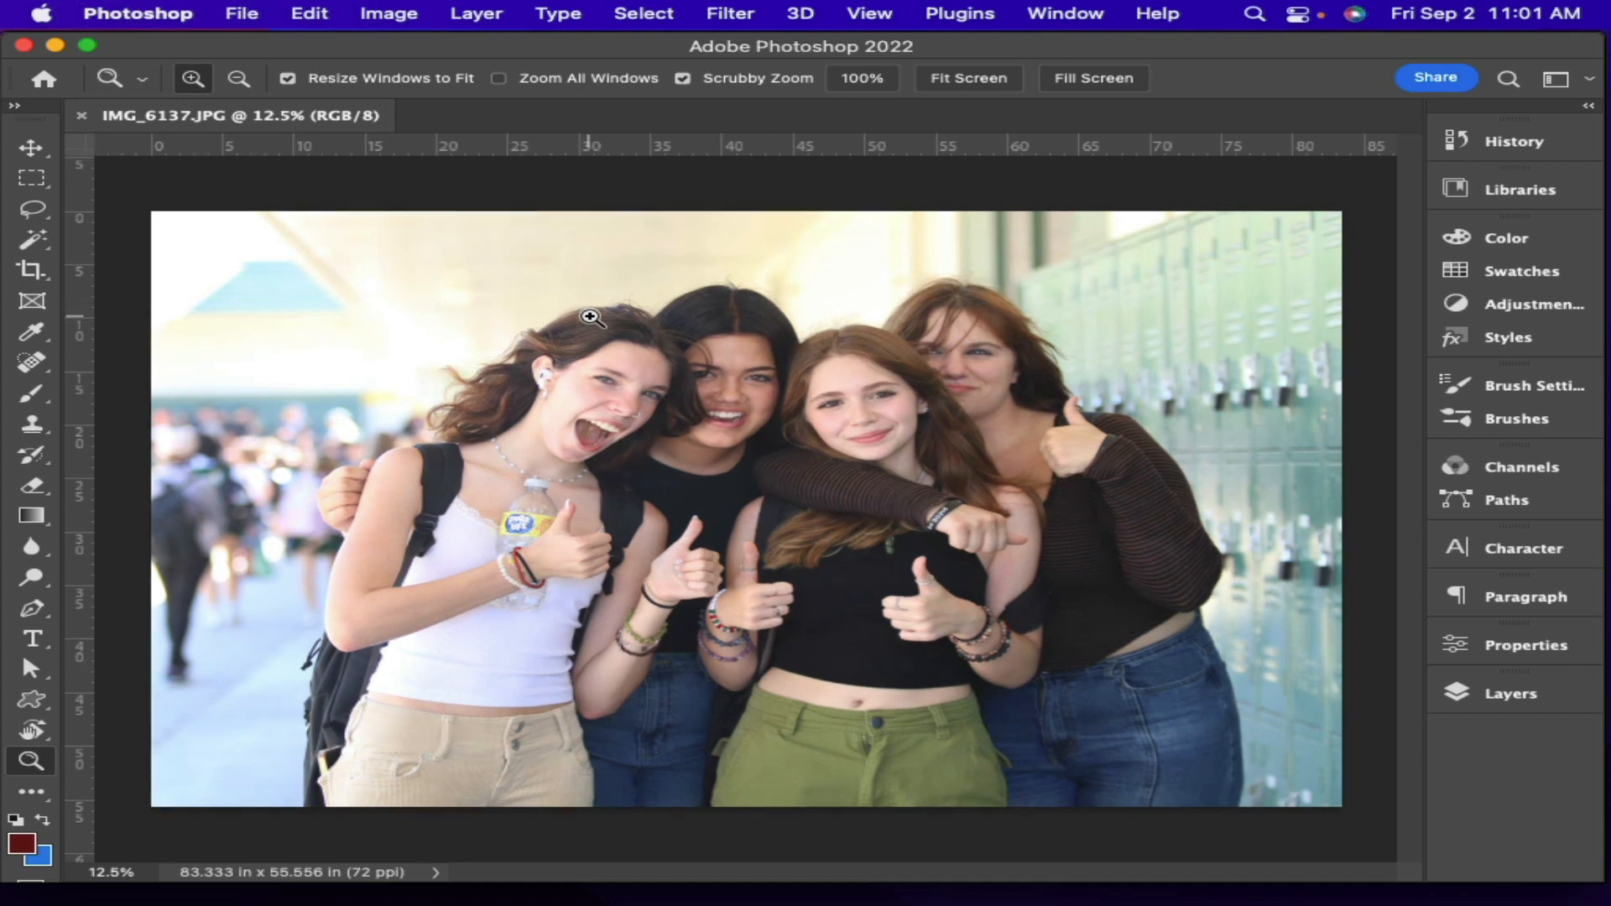
click(591, 316)
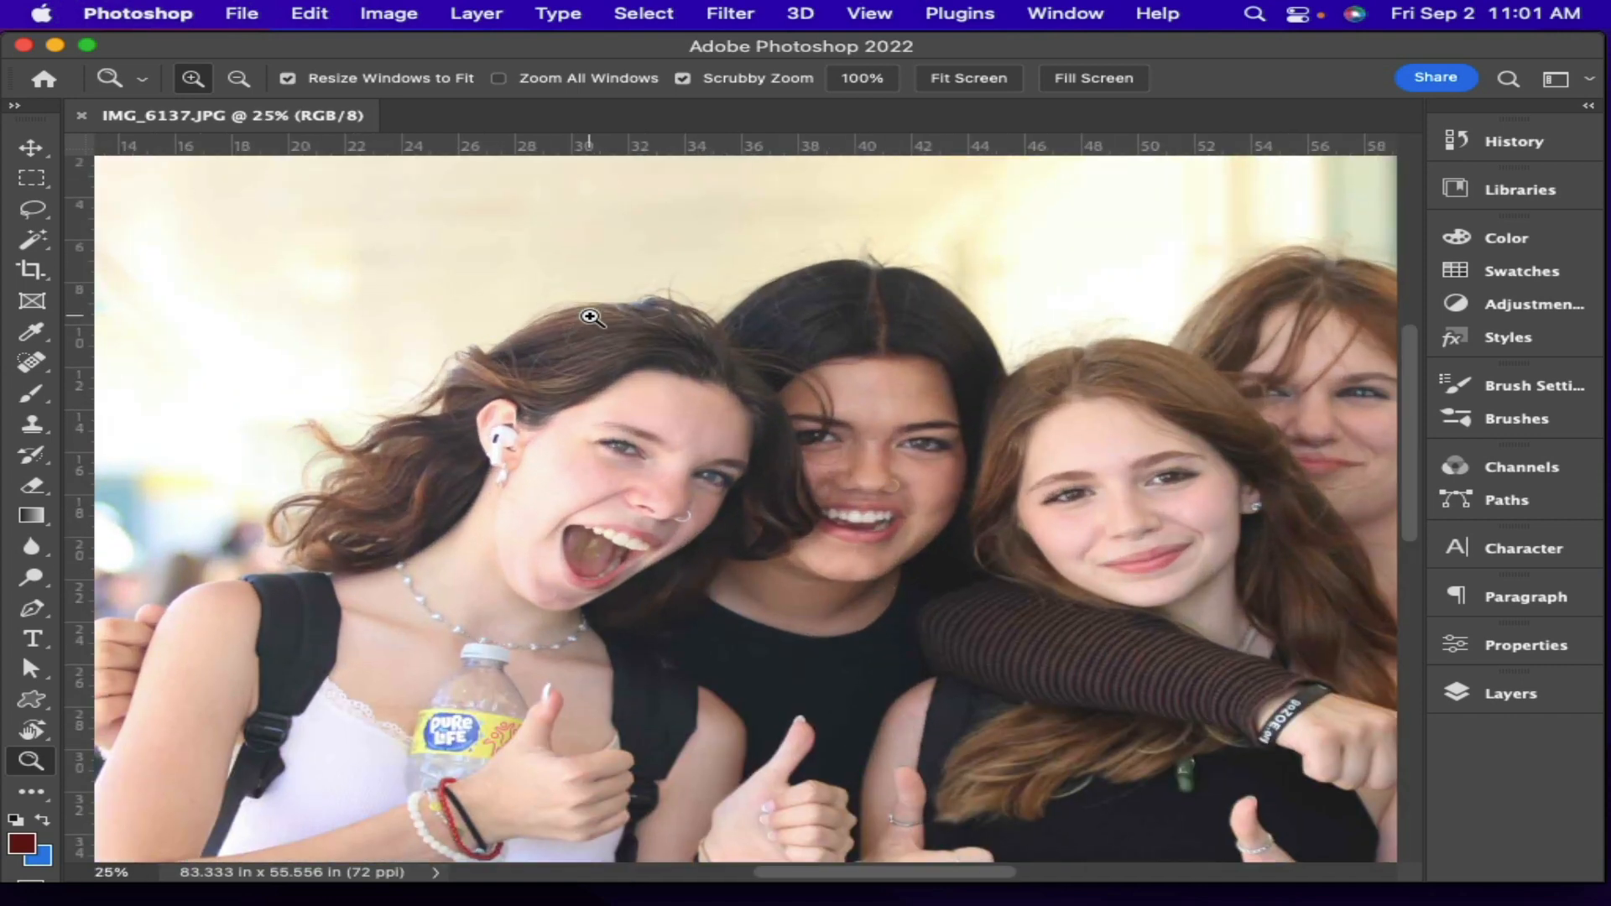
click(881, 276)
click(826, 251)
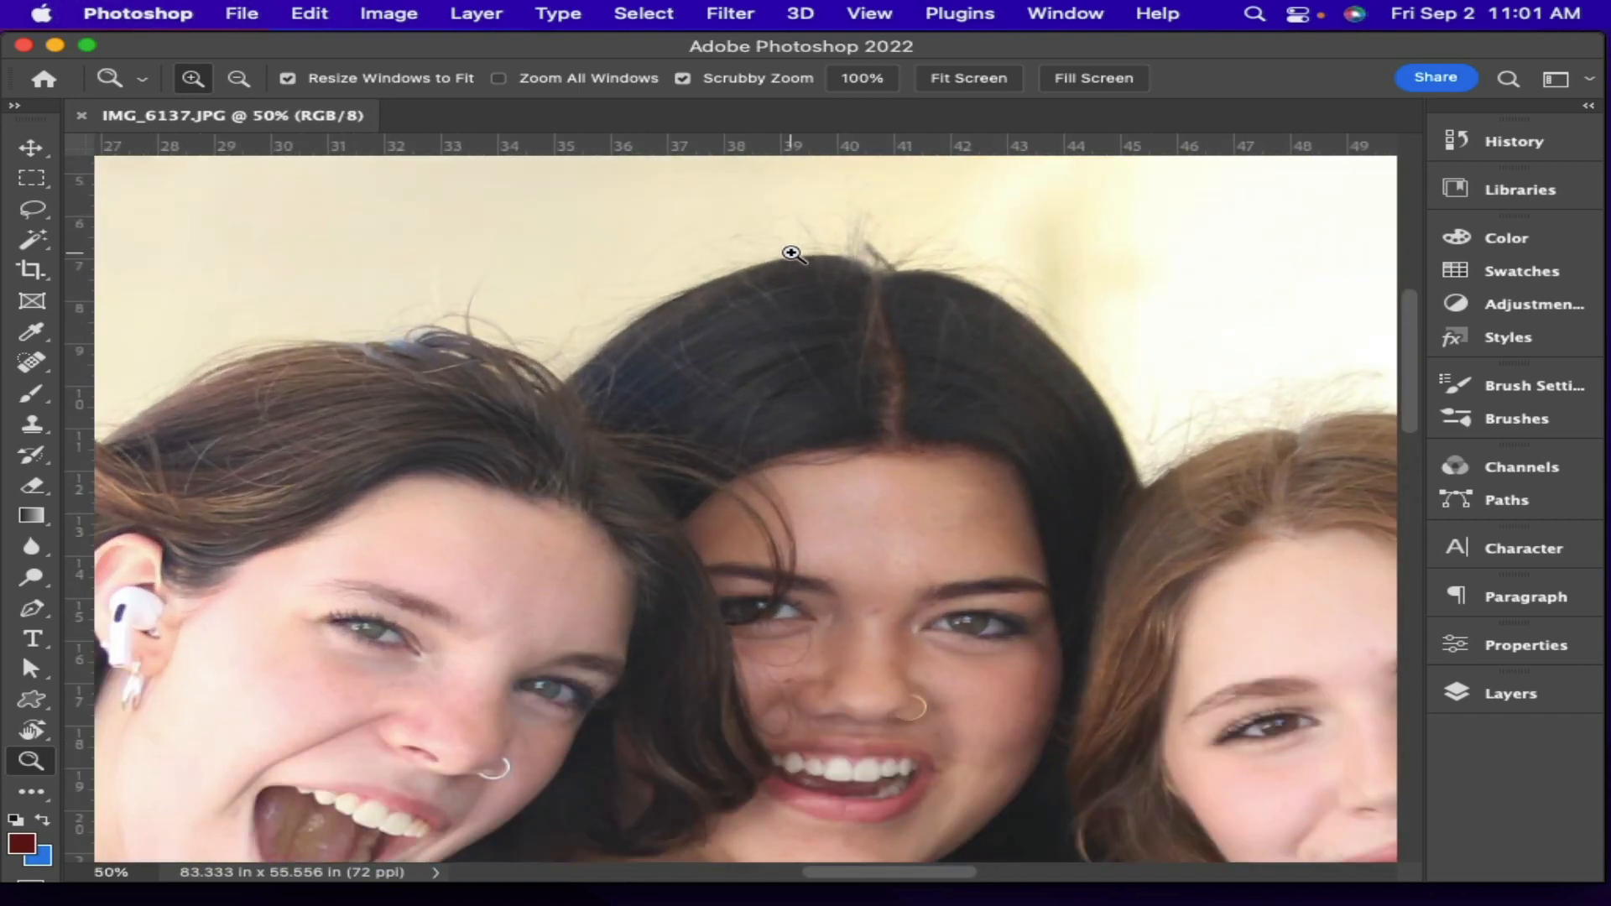
click(776, 238)
click(767, 223)
click(770, 289)
click(770, 289)
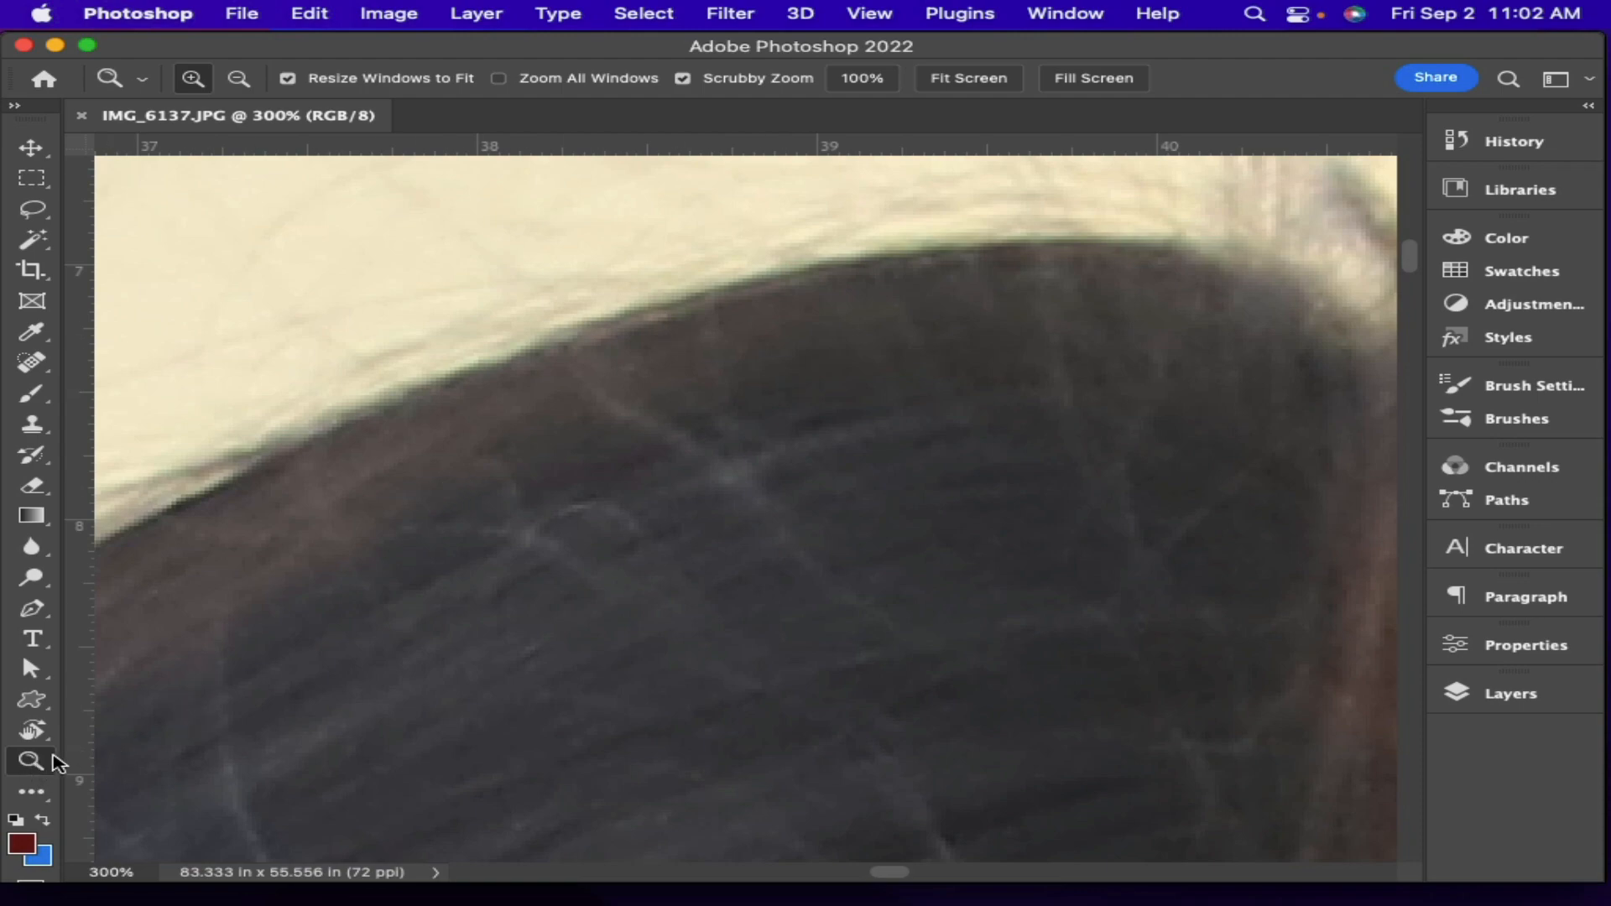
drag(537, 318, 541, 314)
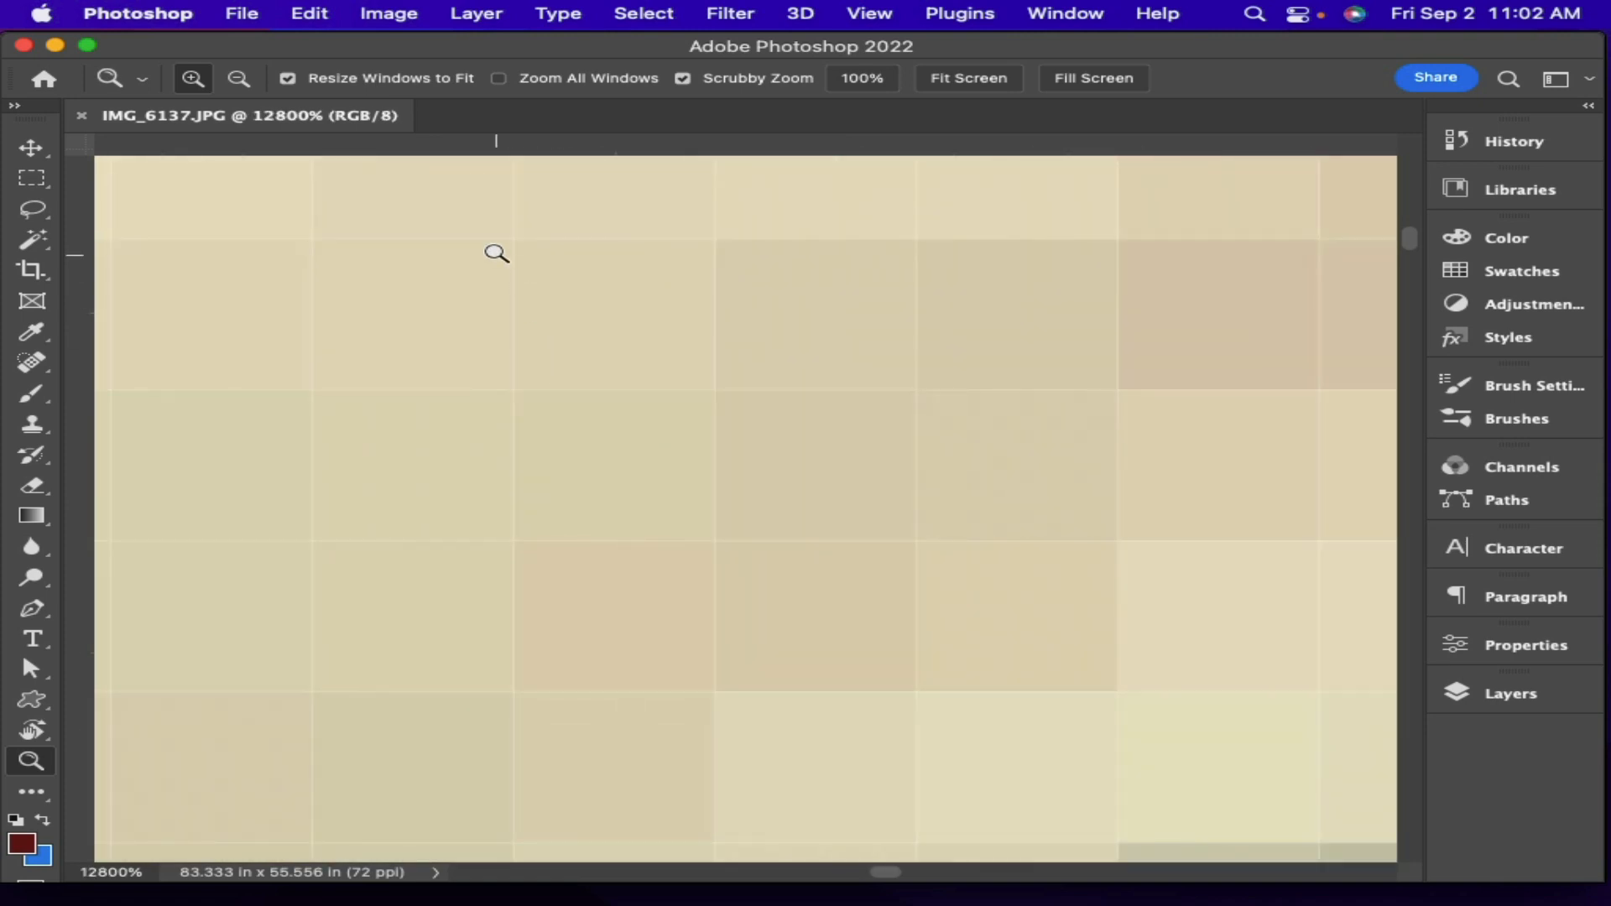
Zoom back out and frame the top of the black-haired girl's head at 66.67% with background above it
click(241, 78)
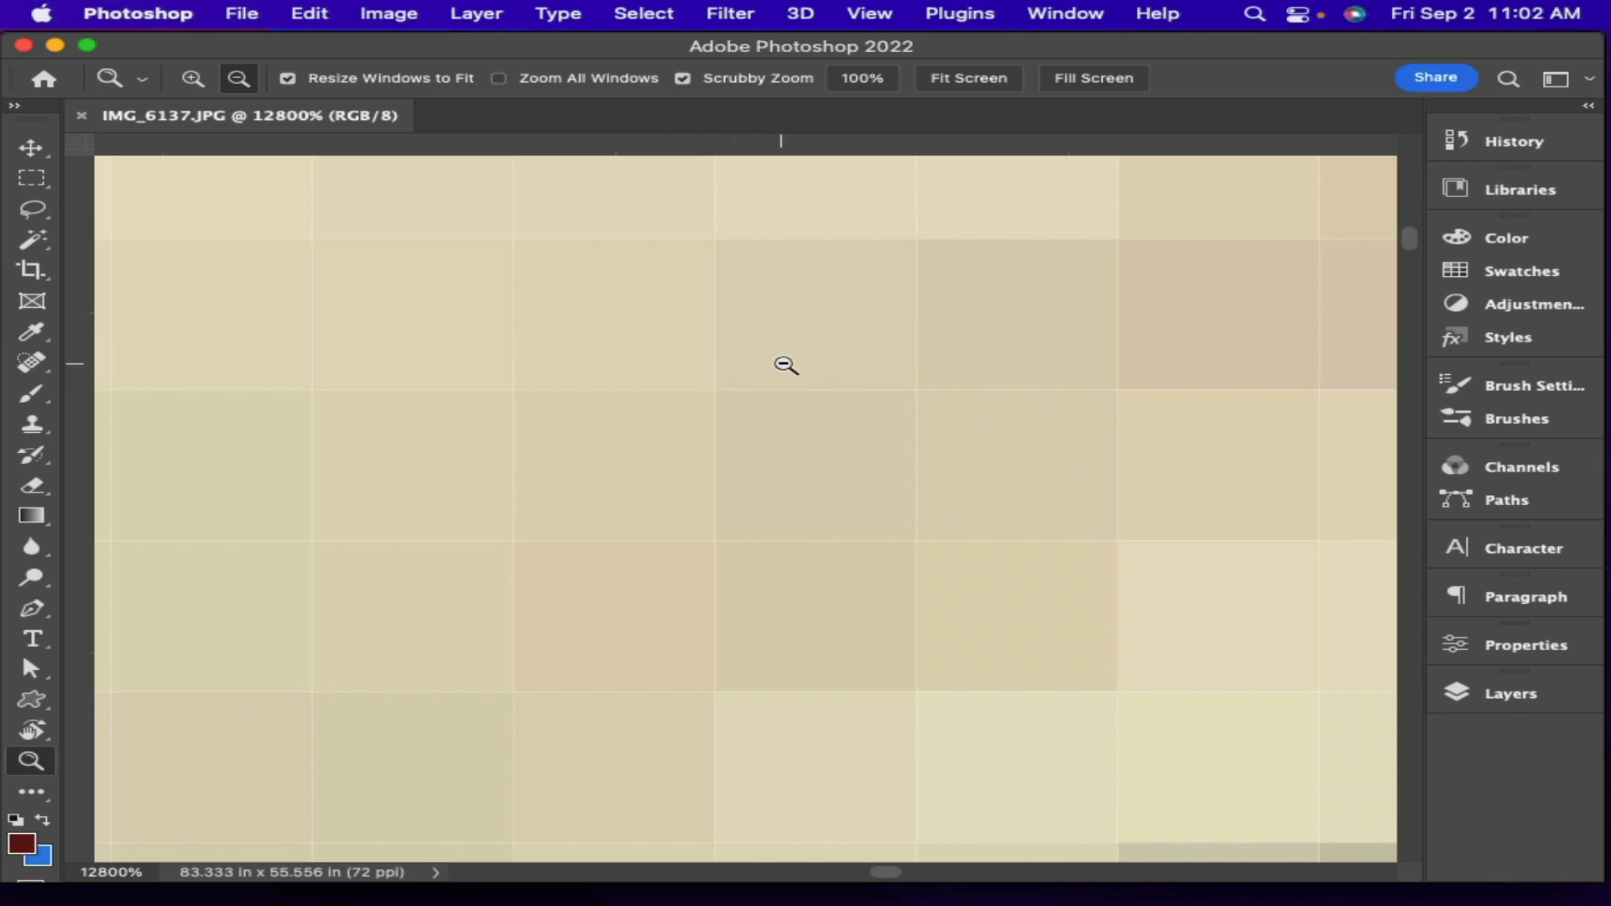
drag(785, 365, 785, 365)
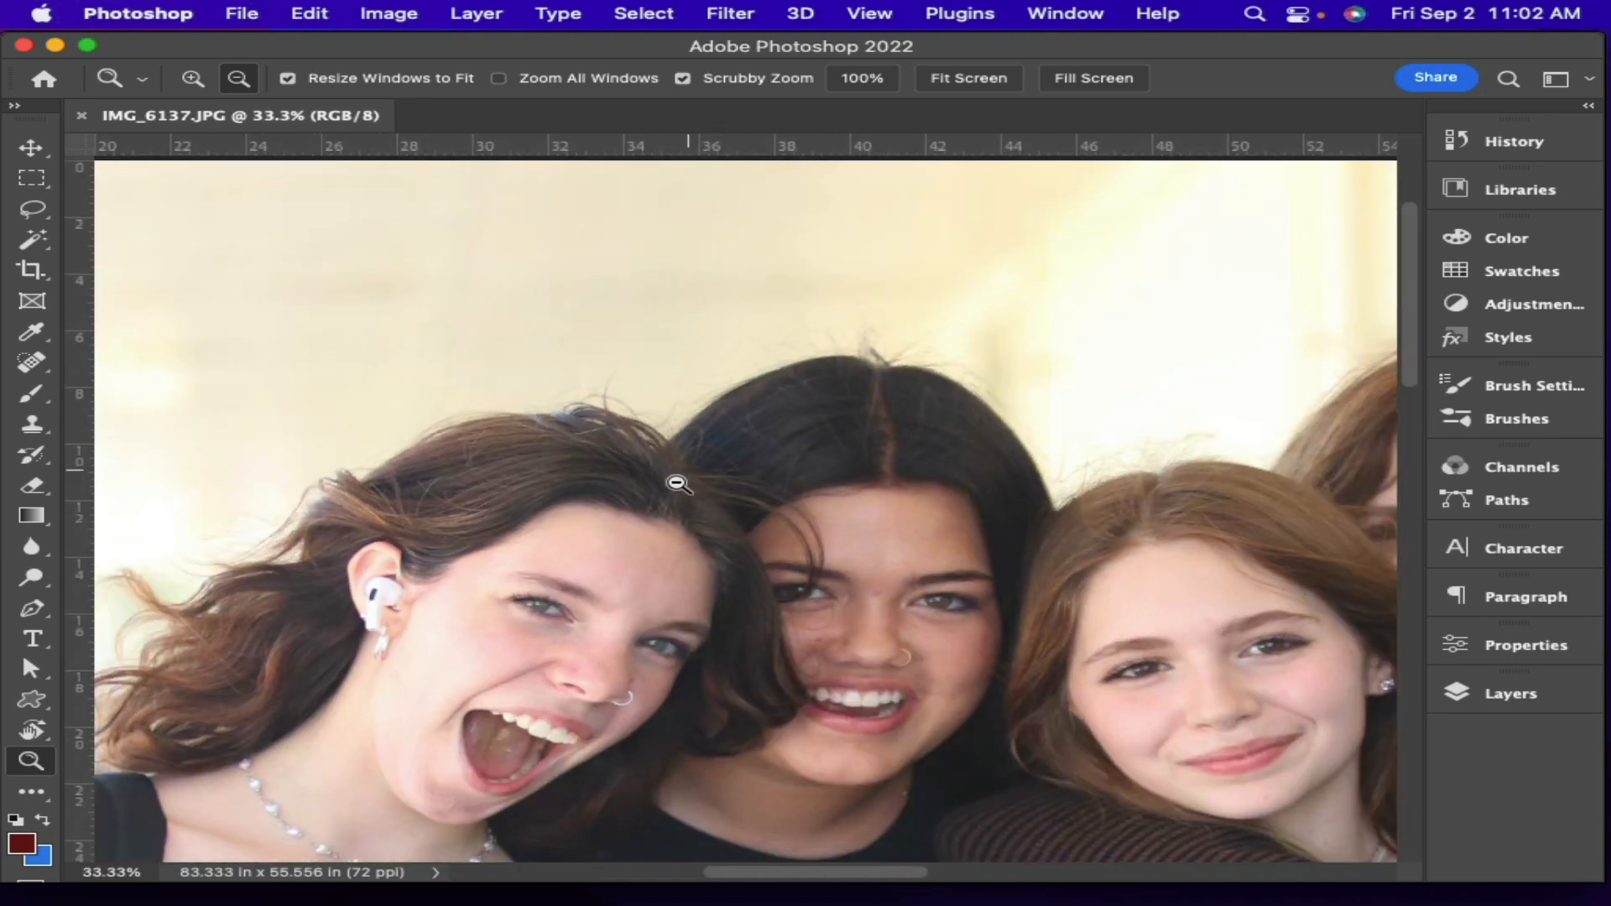
click(193, 78)
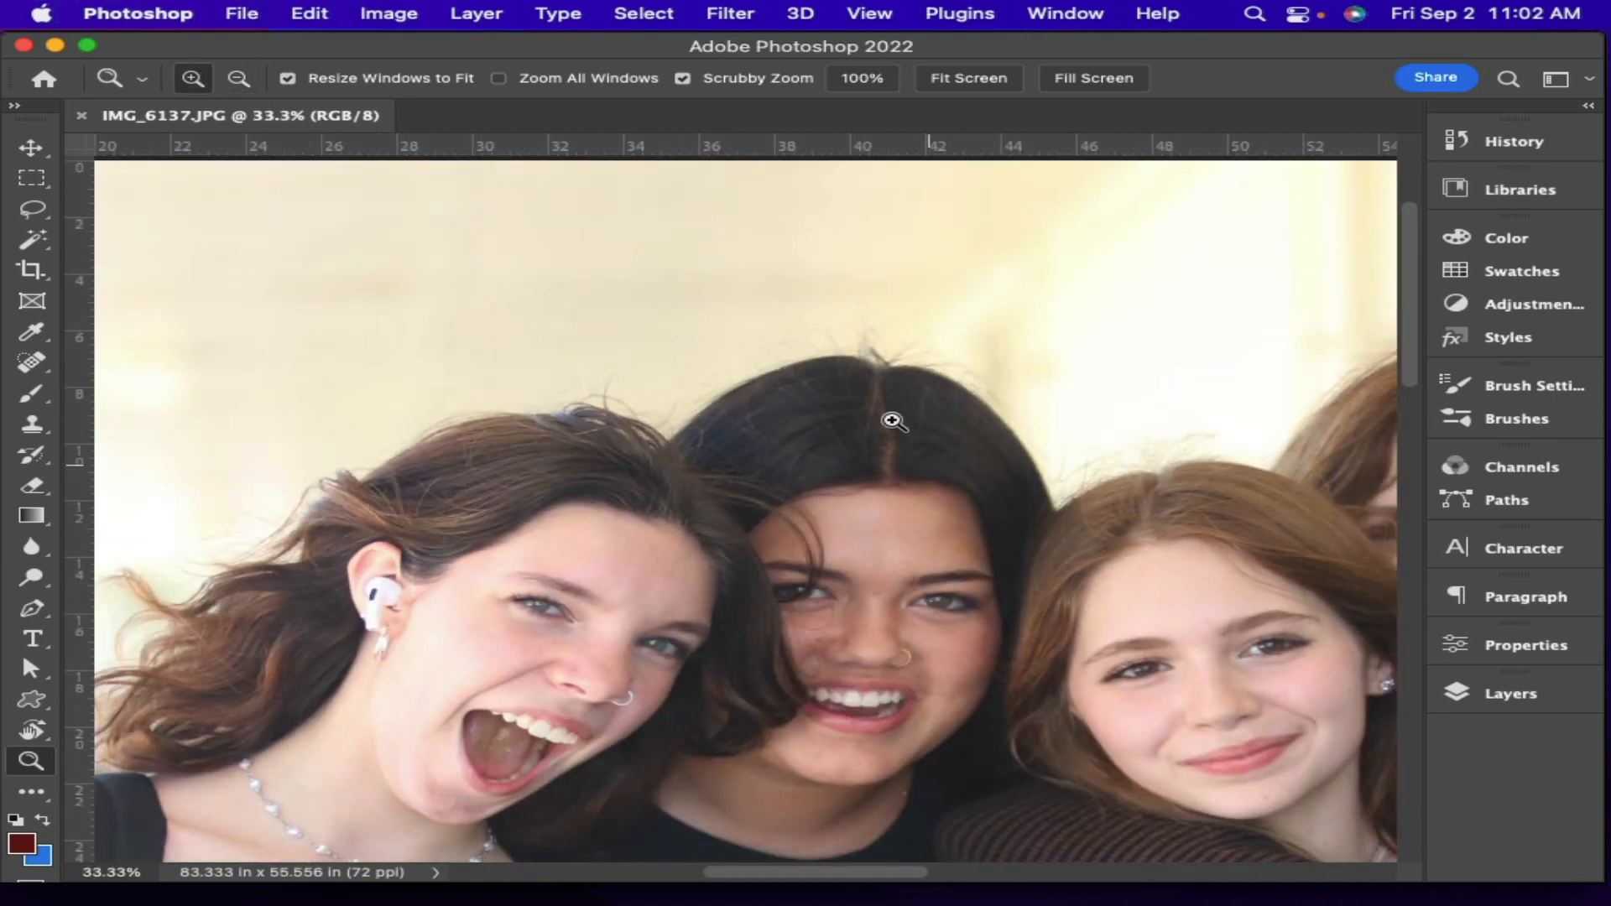
click(842, 361)
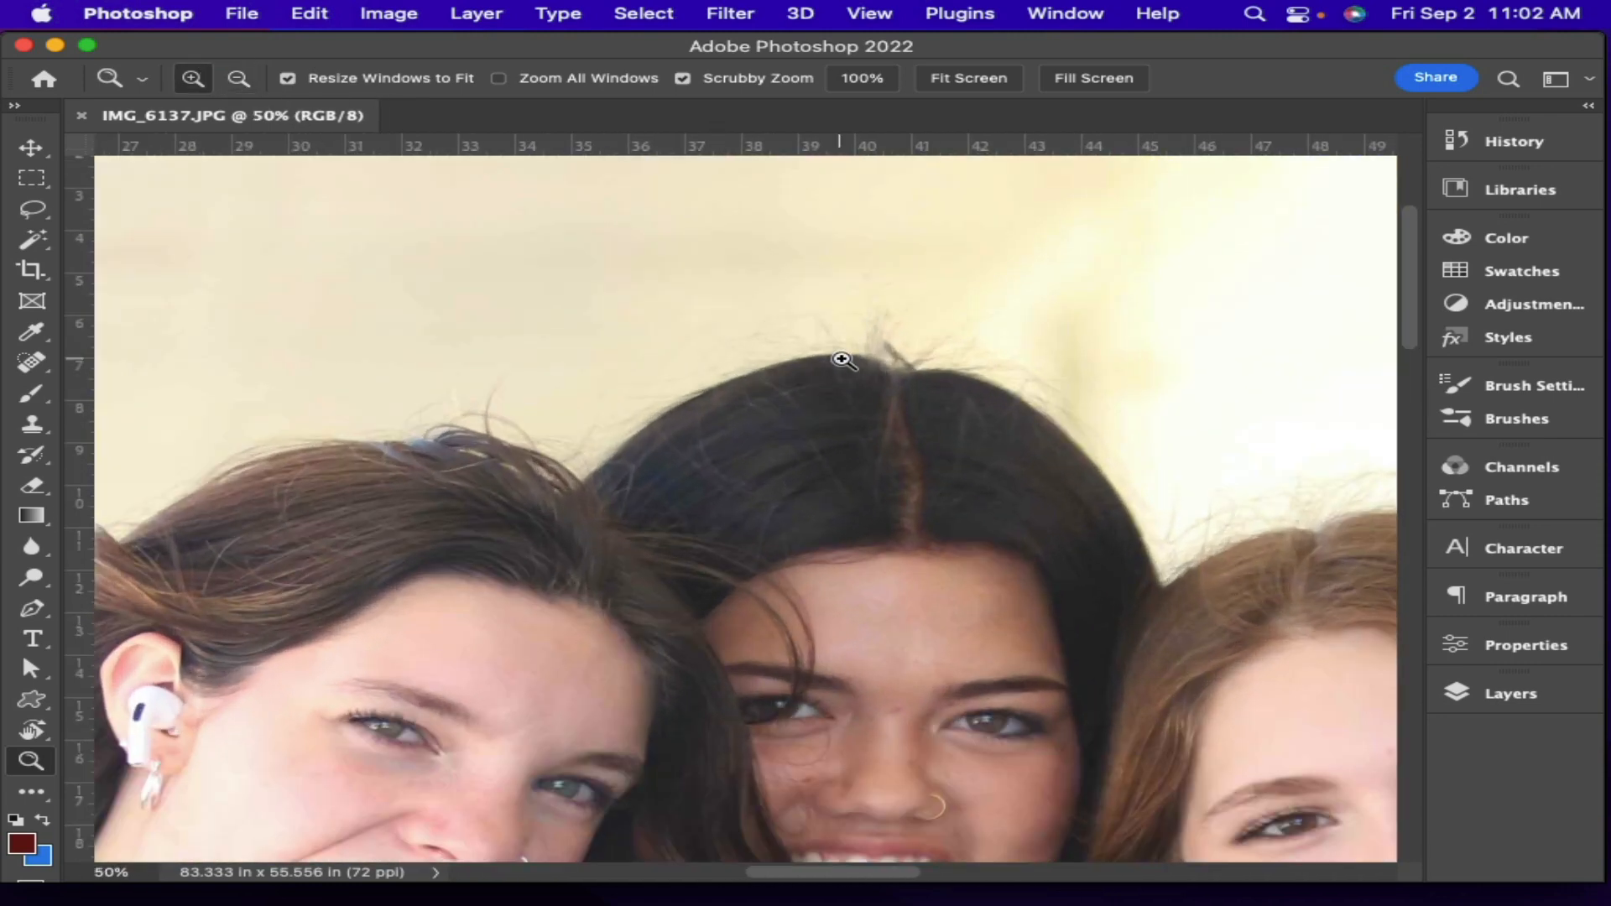
click(842, 361)
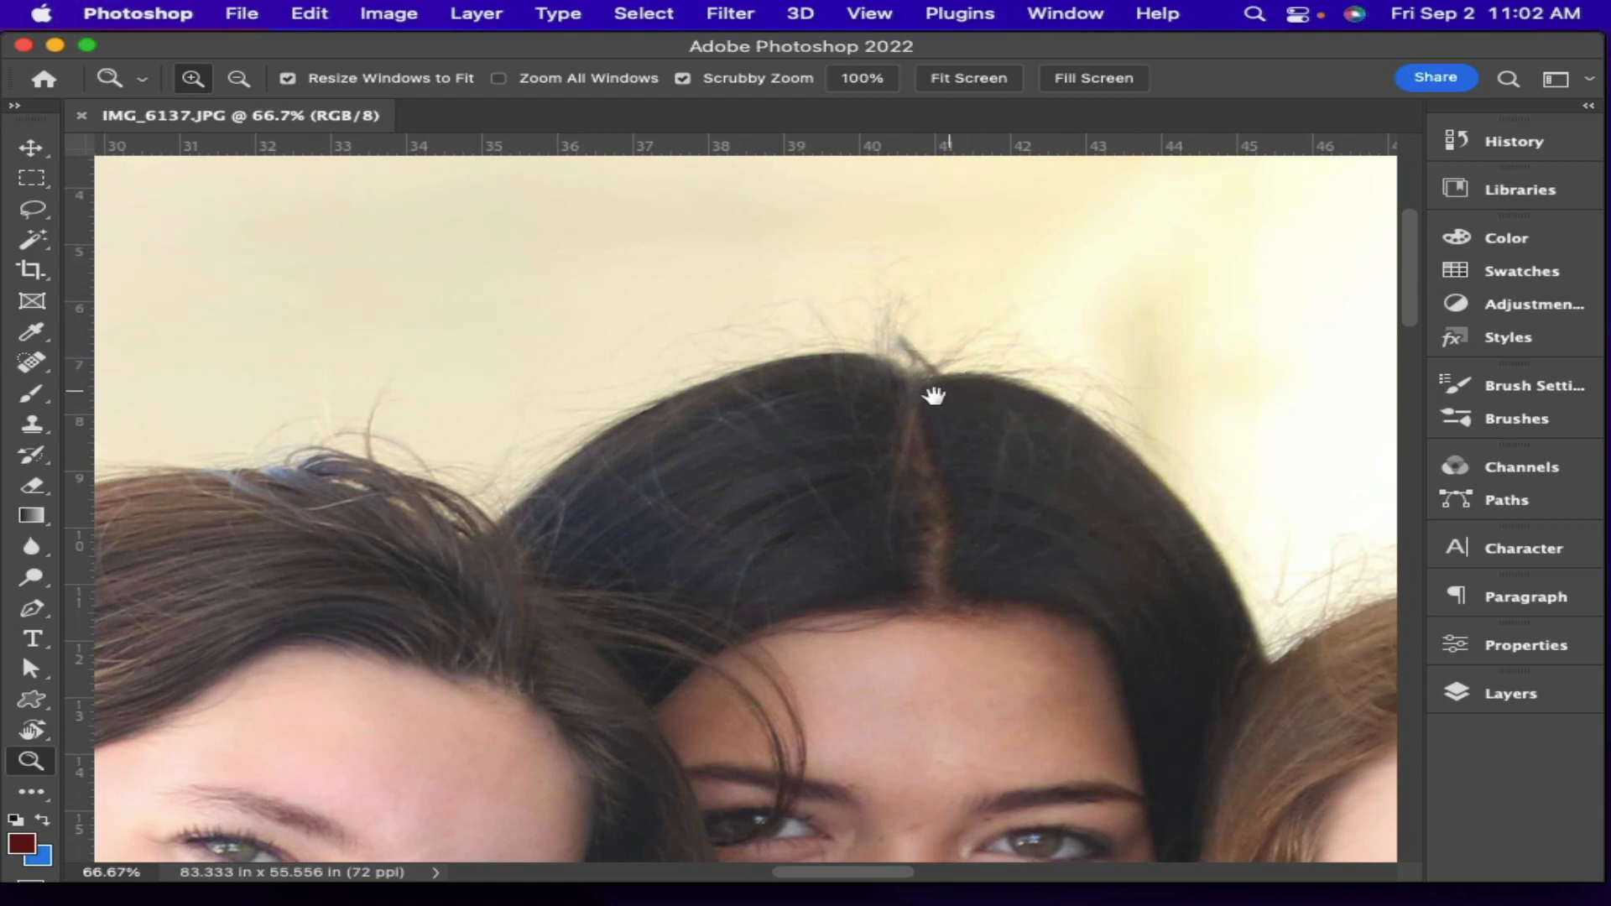
drag(934, 396, 898, 526)
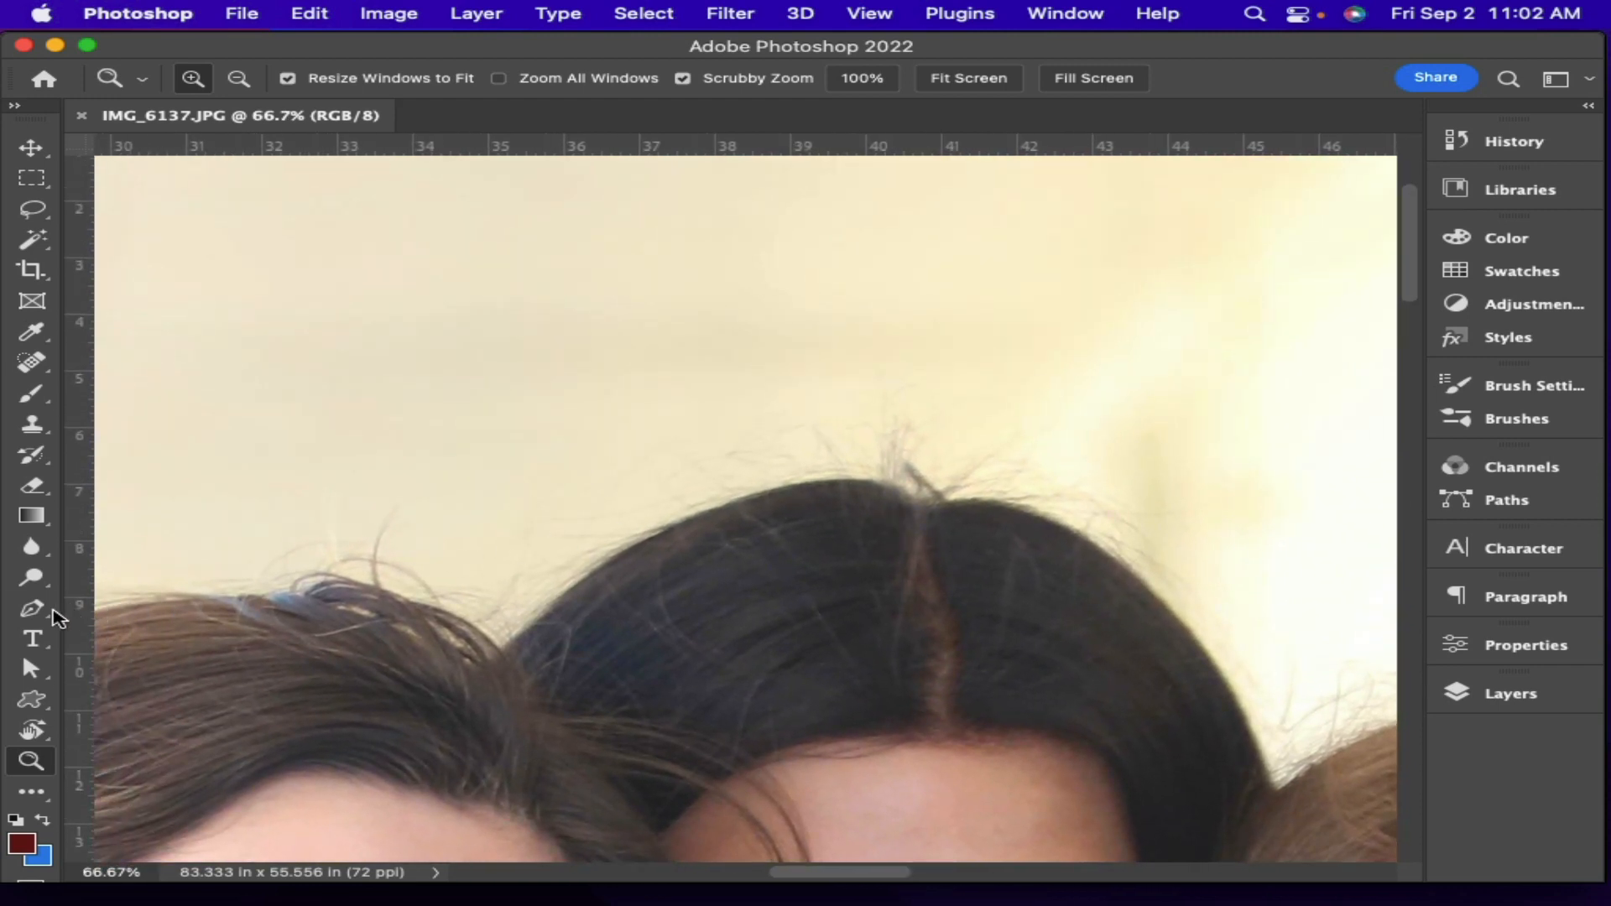
Draw a practice Pen path with six anchor points and straight segments on the plain background, then dismiss it
click(33, 610)
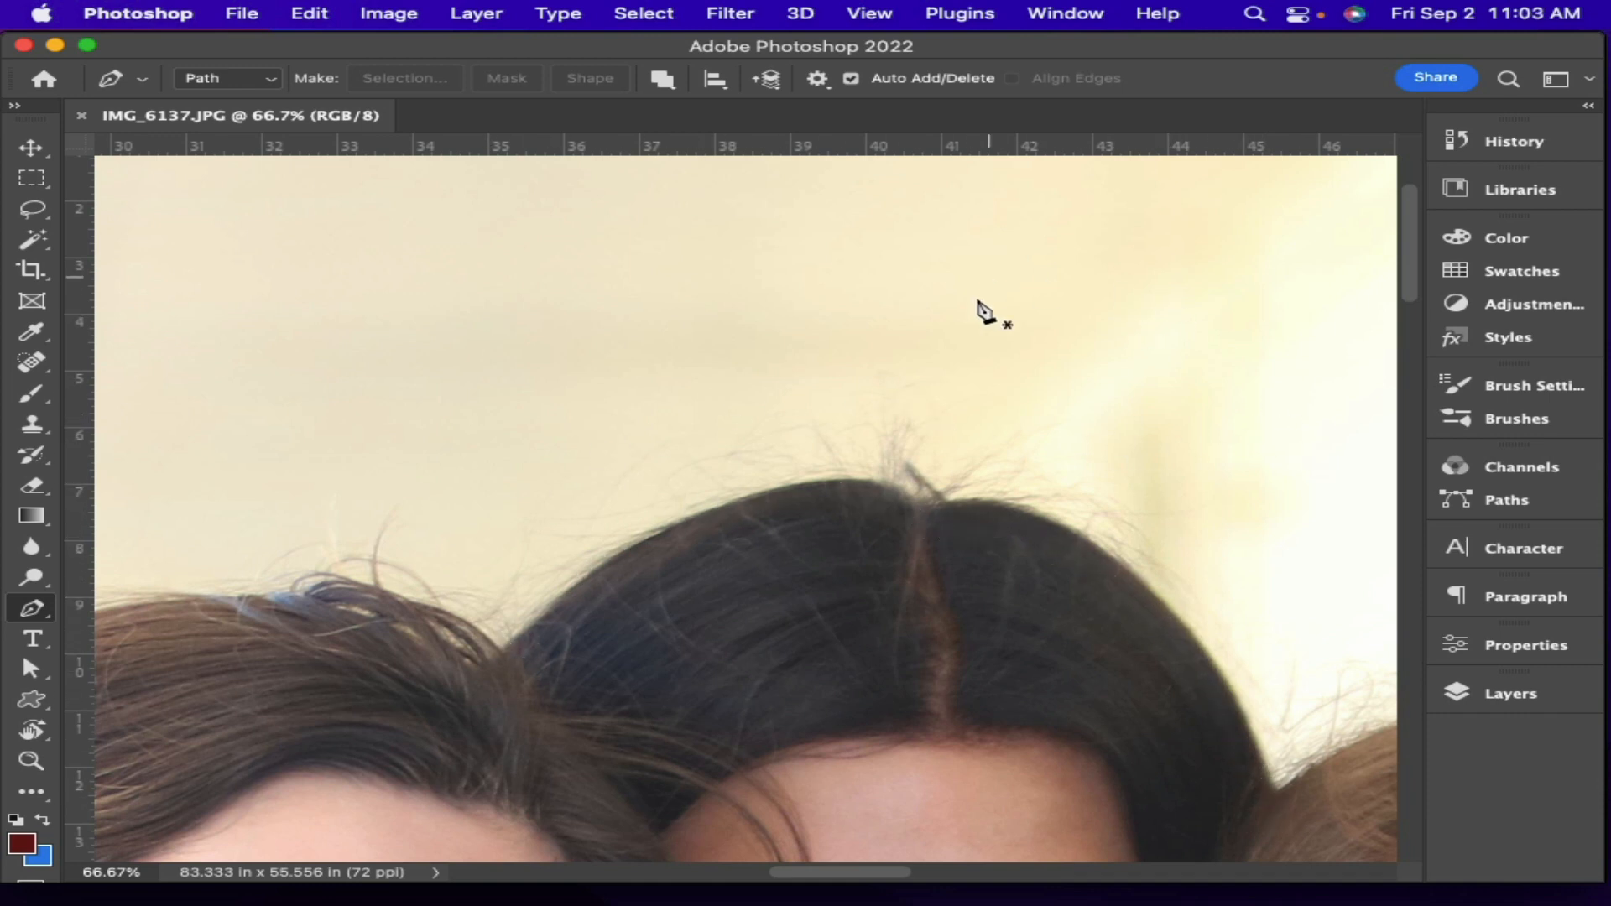
click(1161, 300)
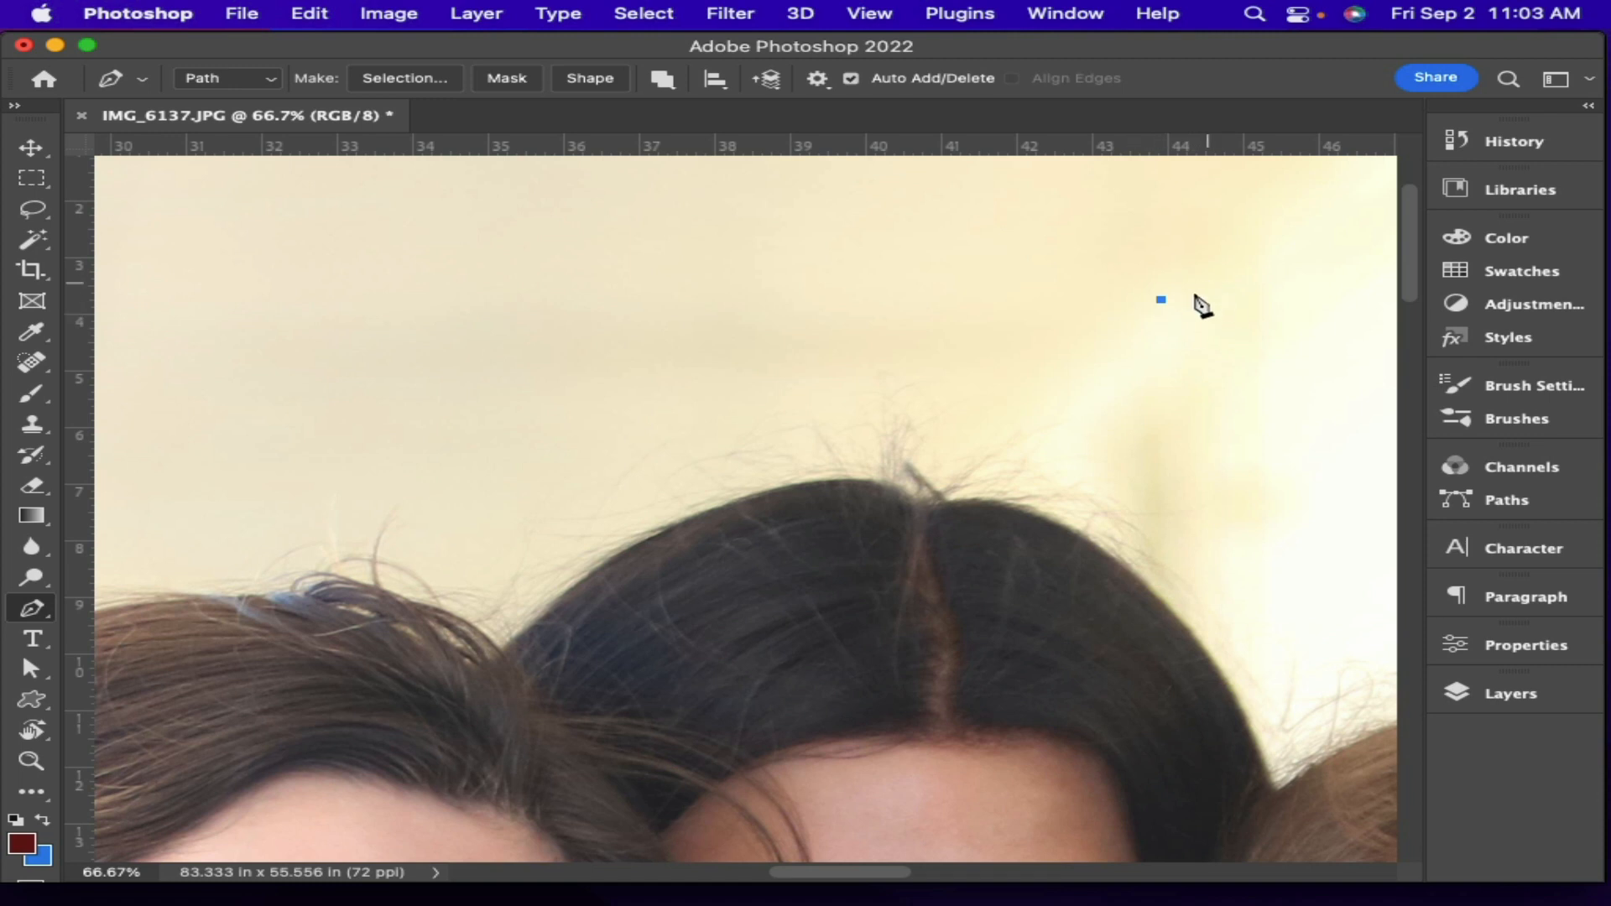
click(530, 200)
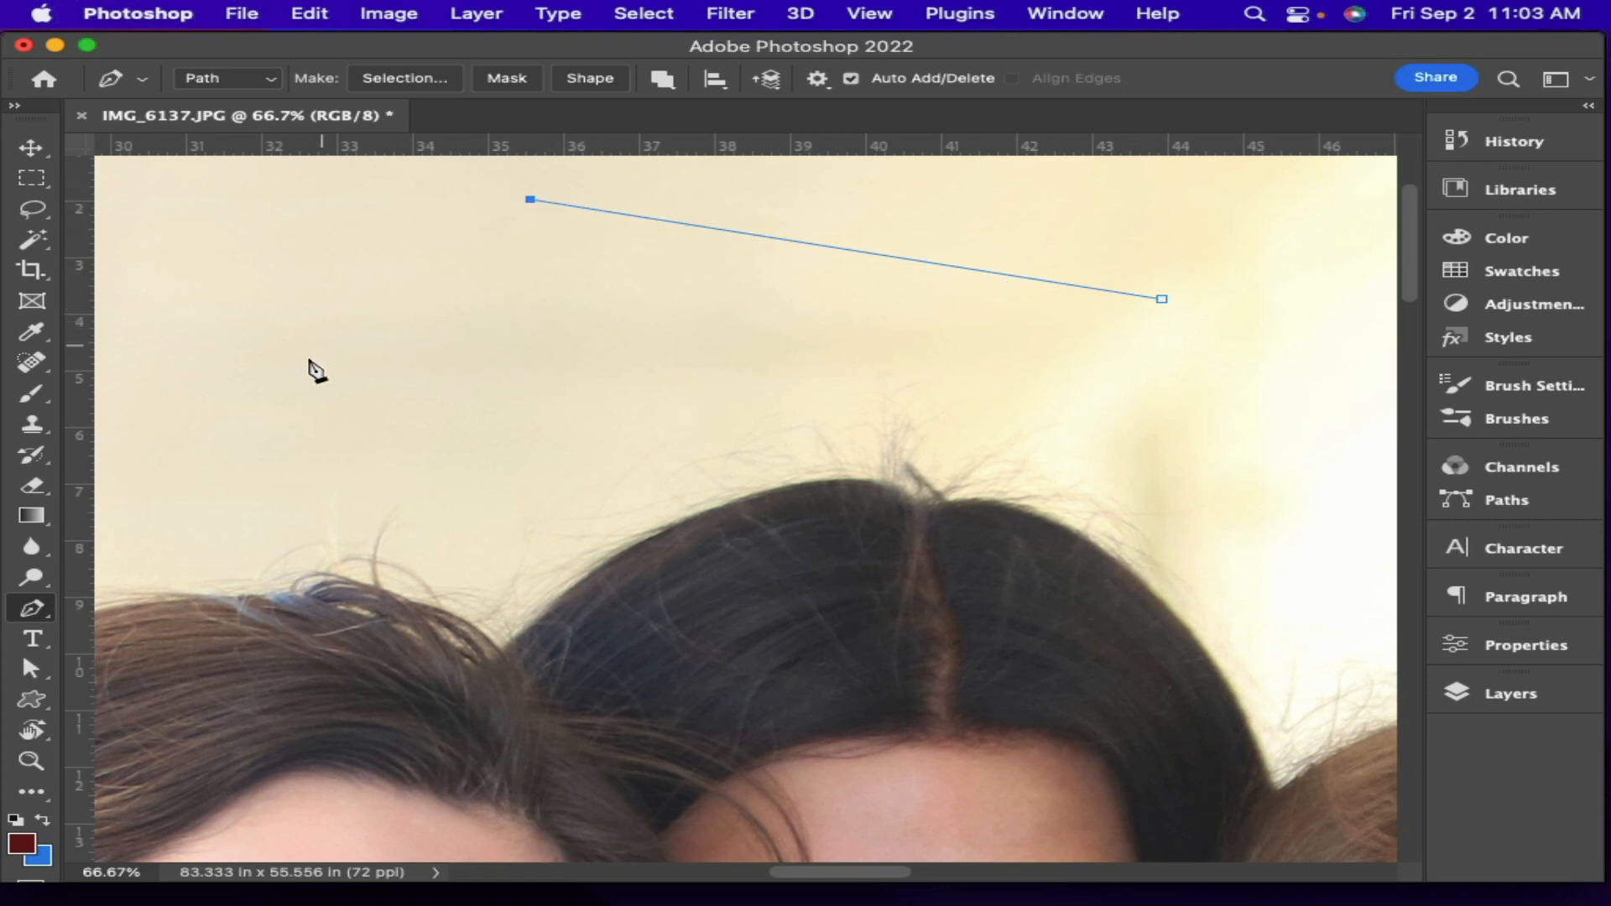
click(265, 399)
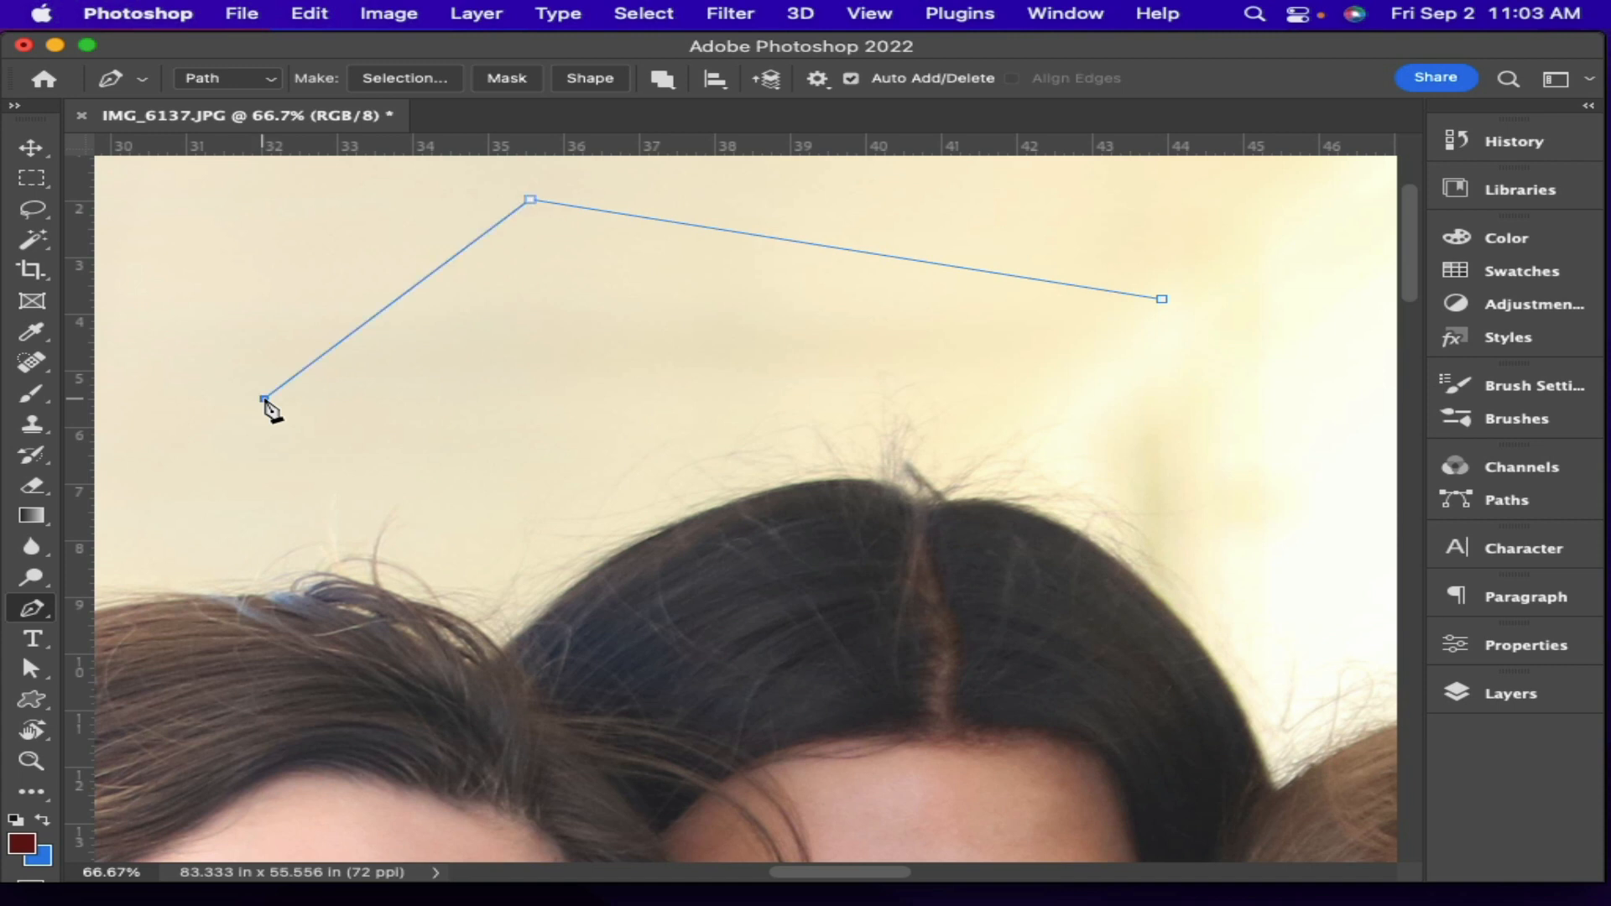
click(541, 487)
click(813, 366)
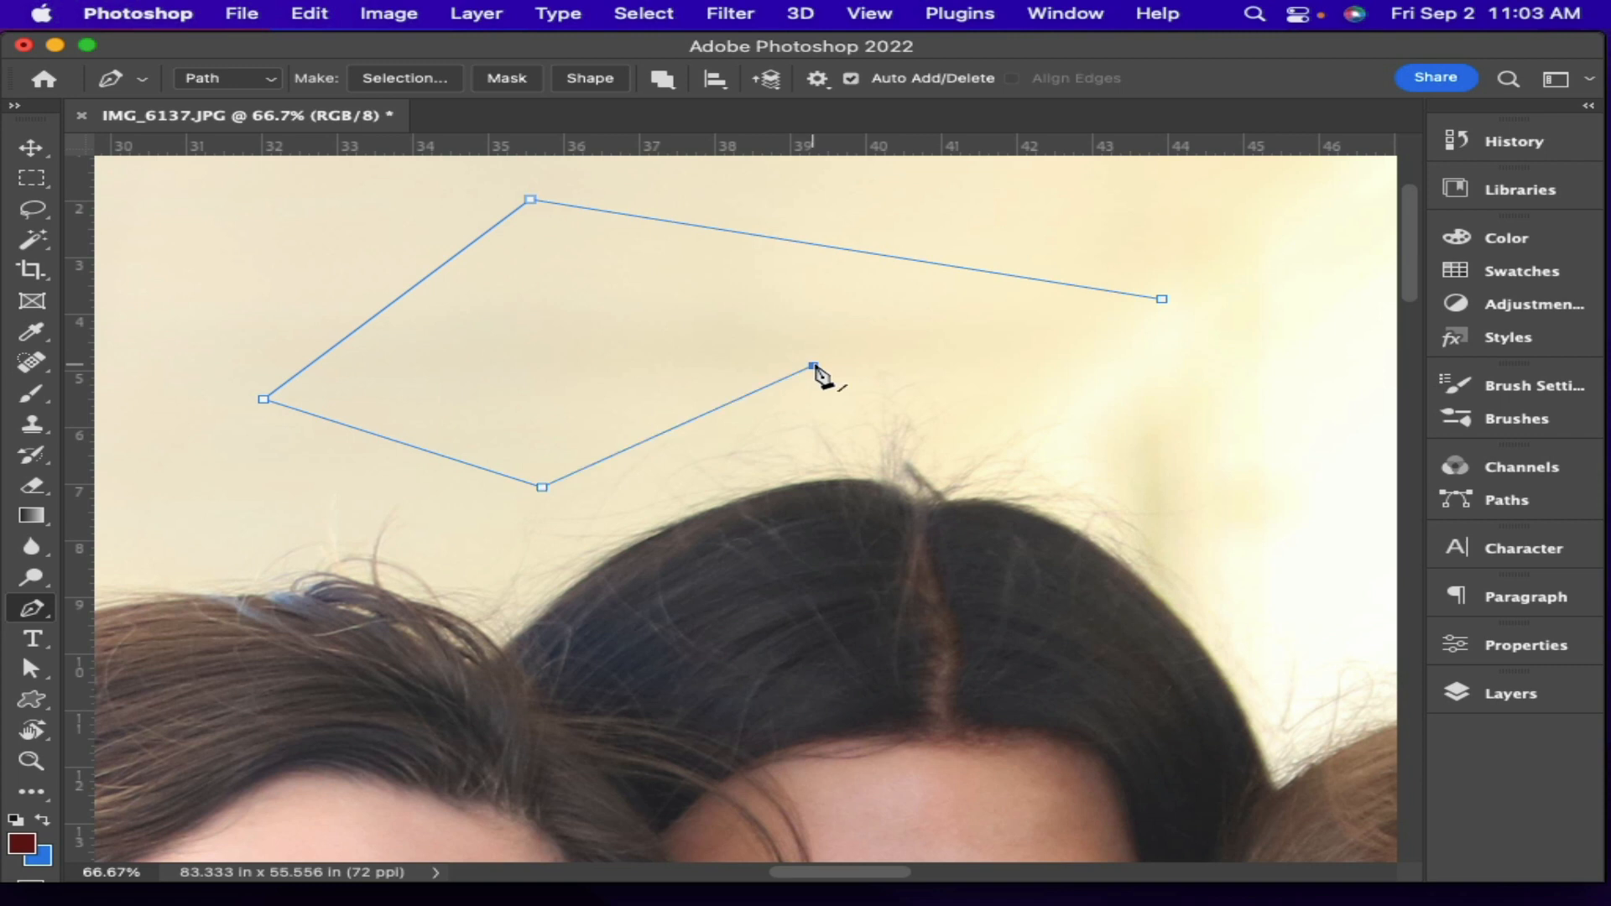
click(1122, 411)
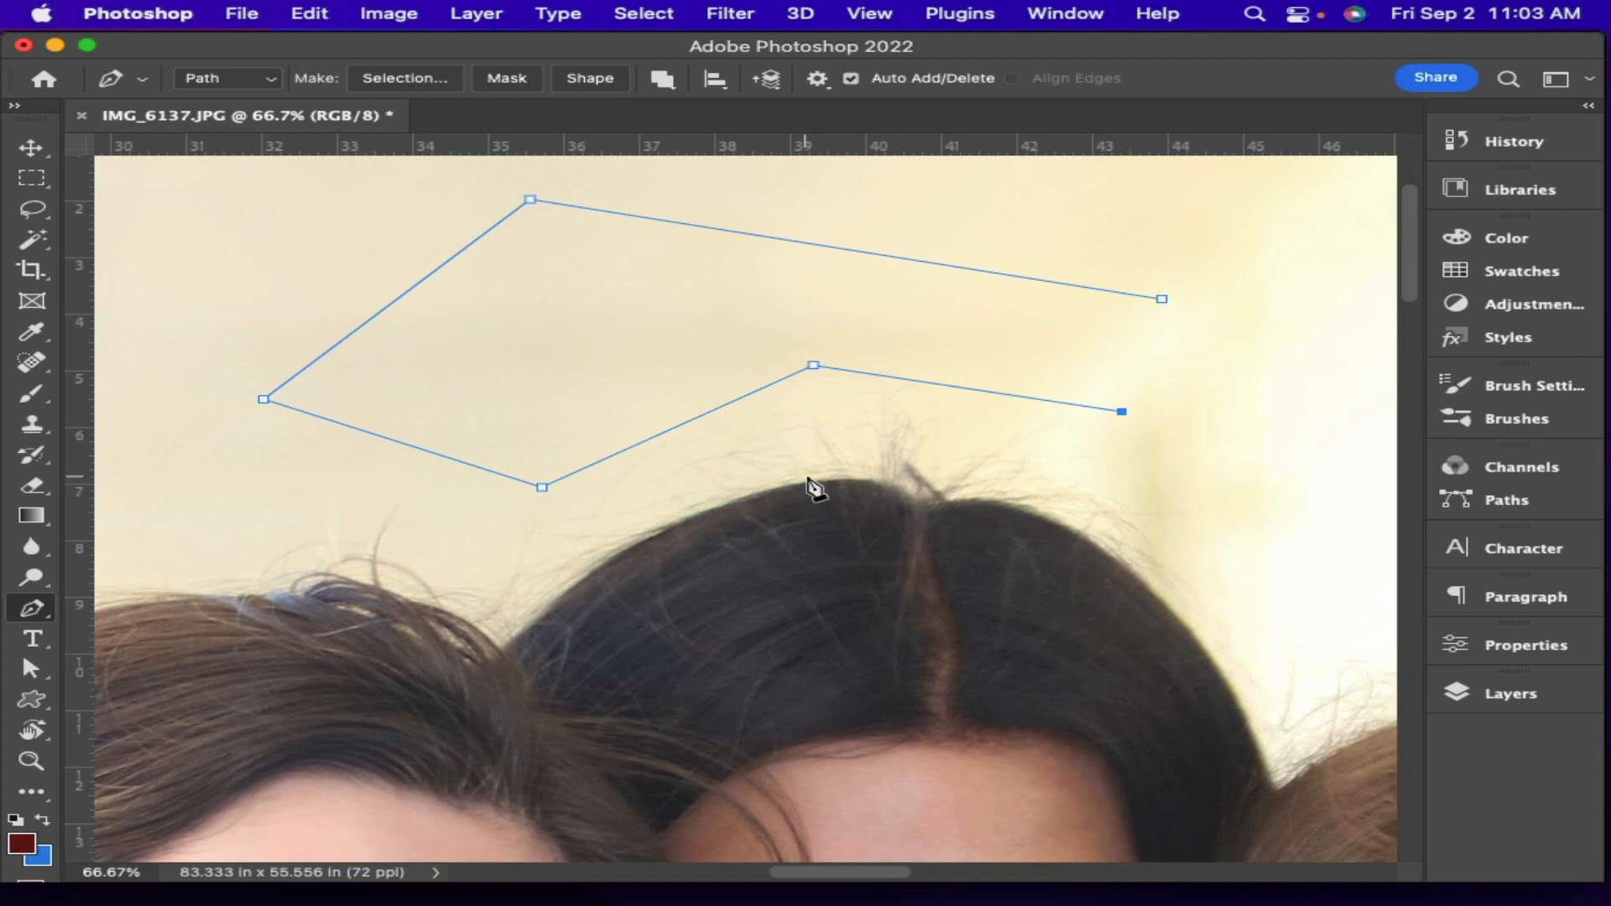
key(Return)
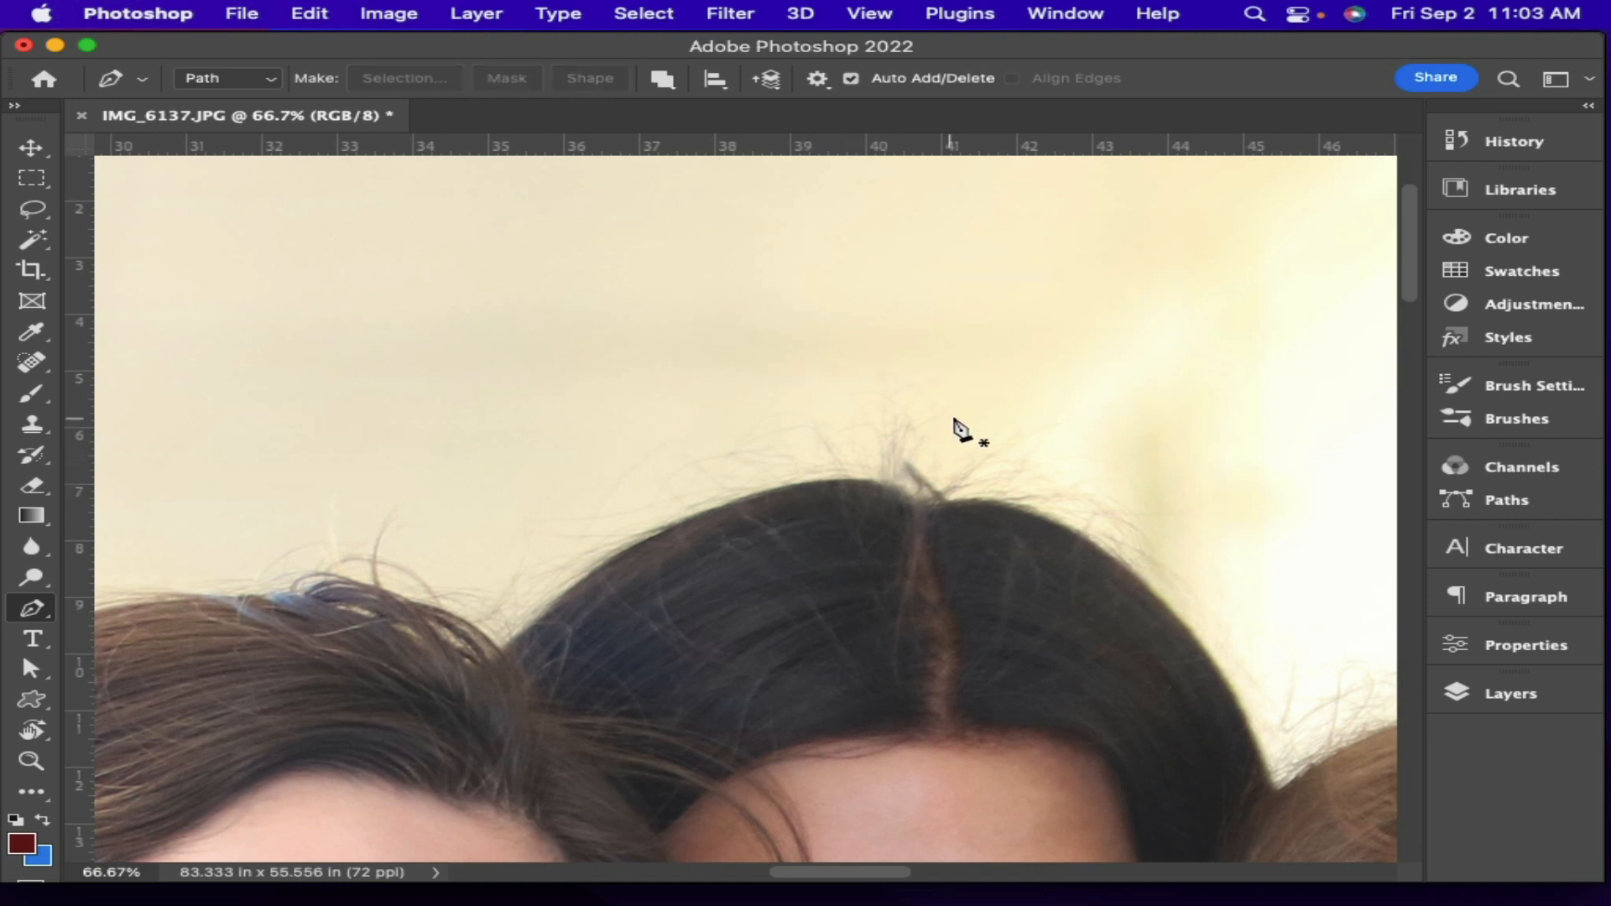
Draw a practice Pen path with one curved segment above the heads and dismiss it
click(1194, 361)
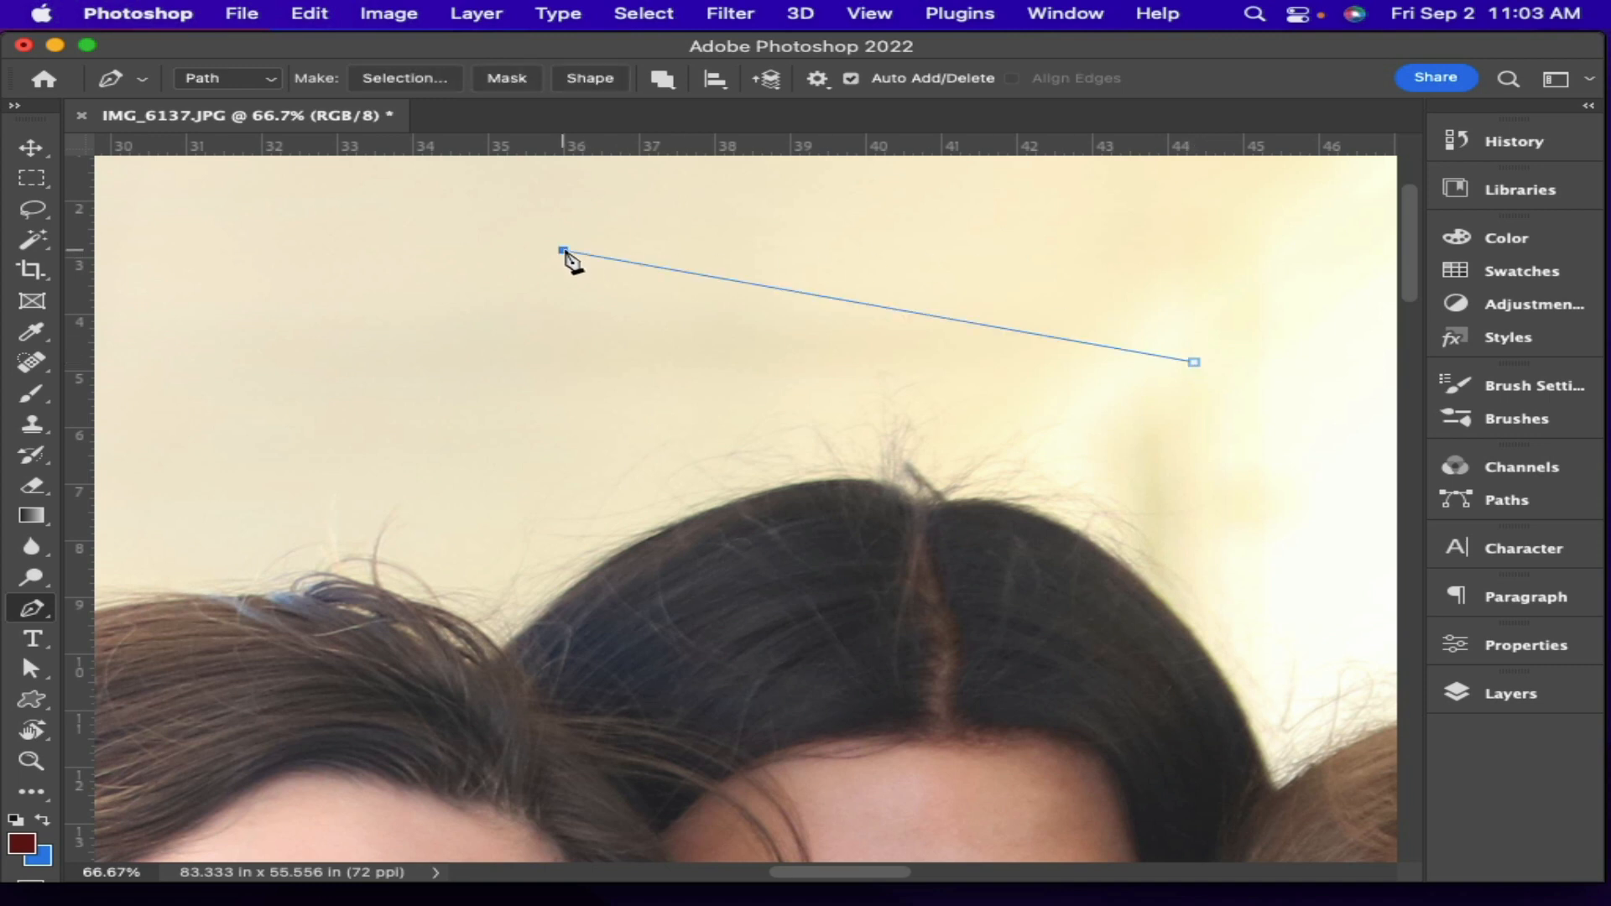
drag(563, 250, 180, 253)
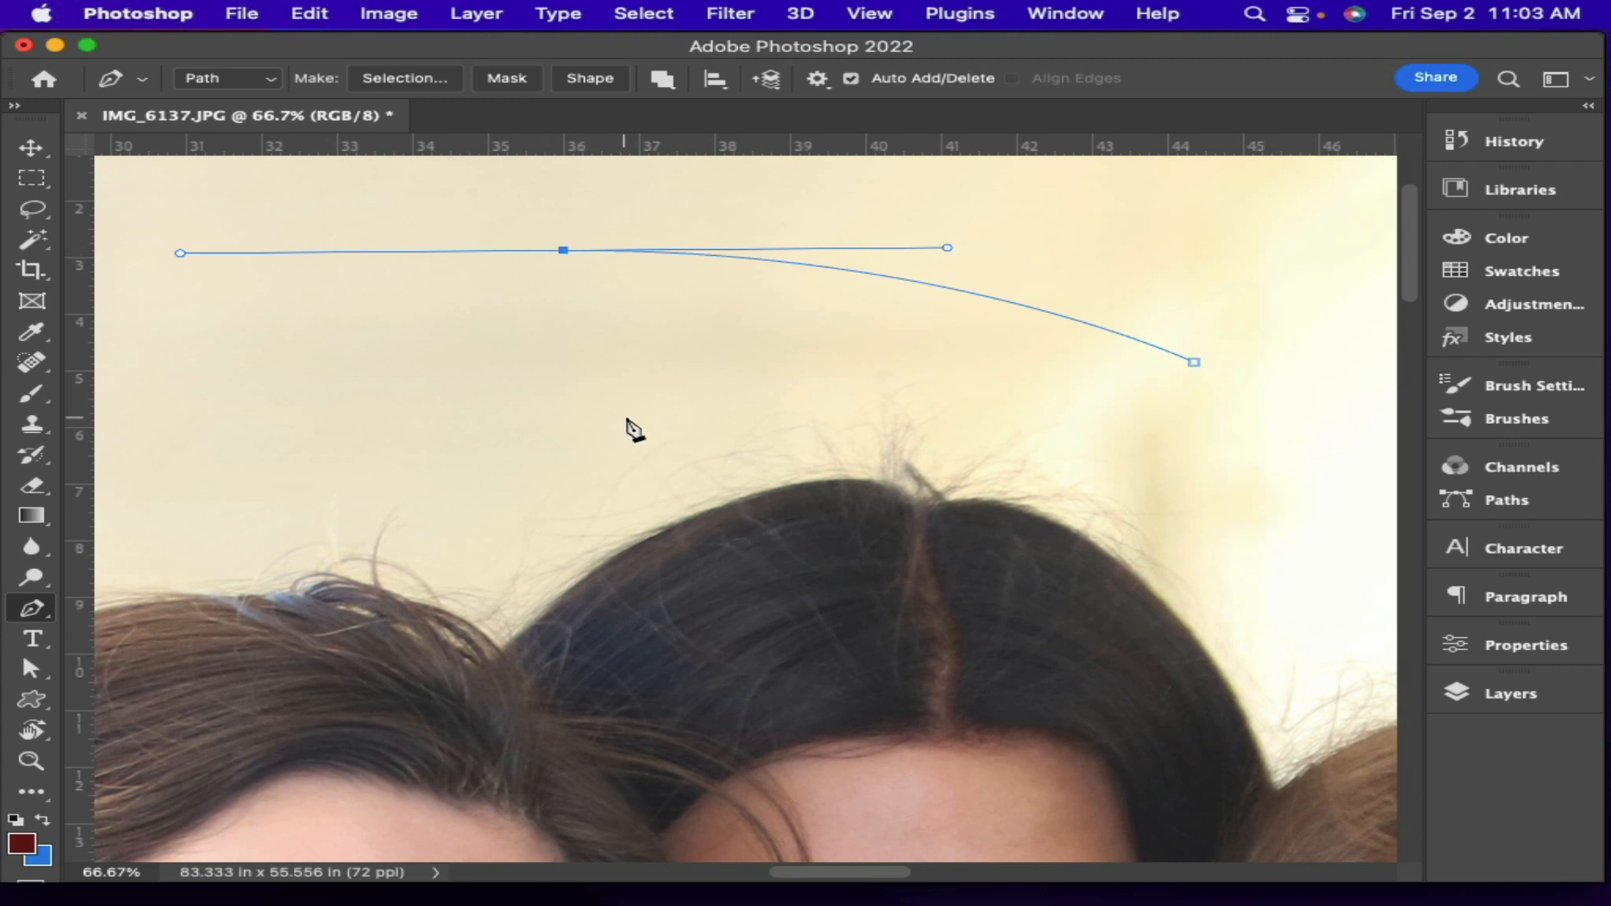
key(Escape)
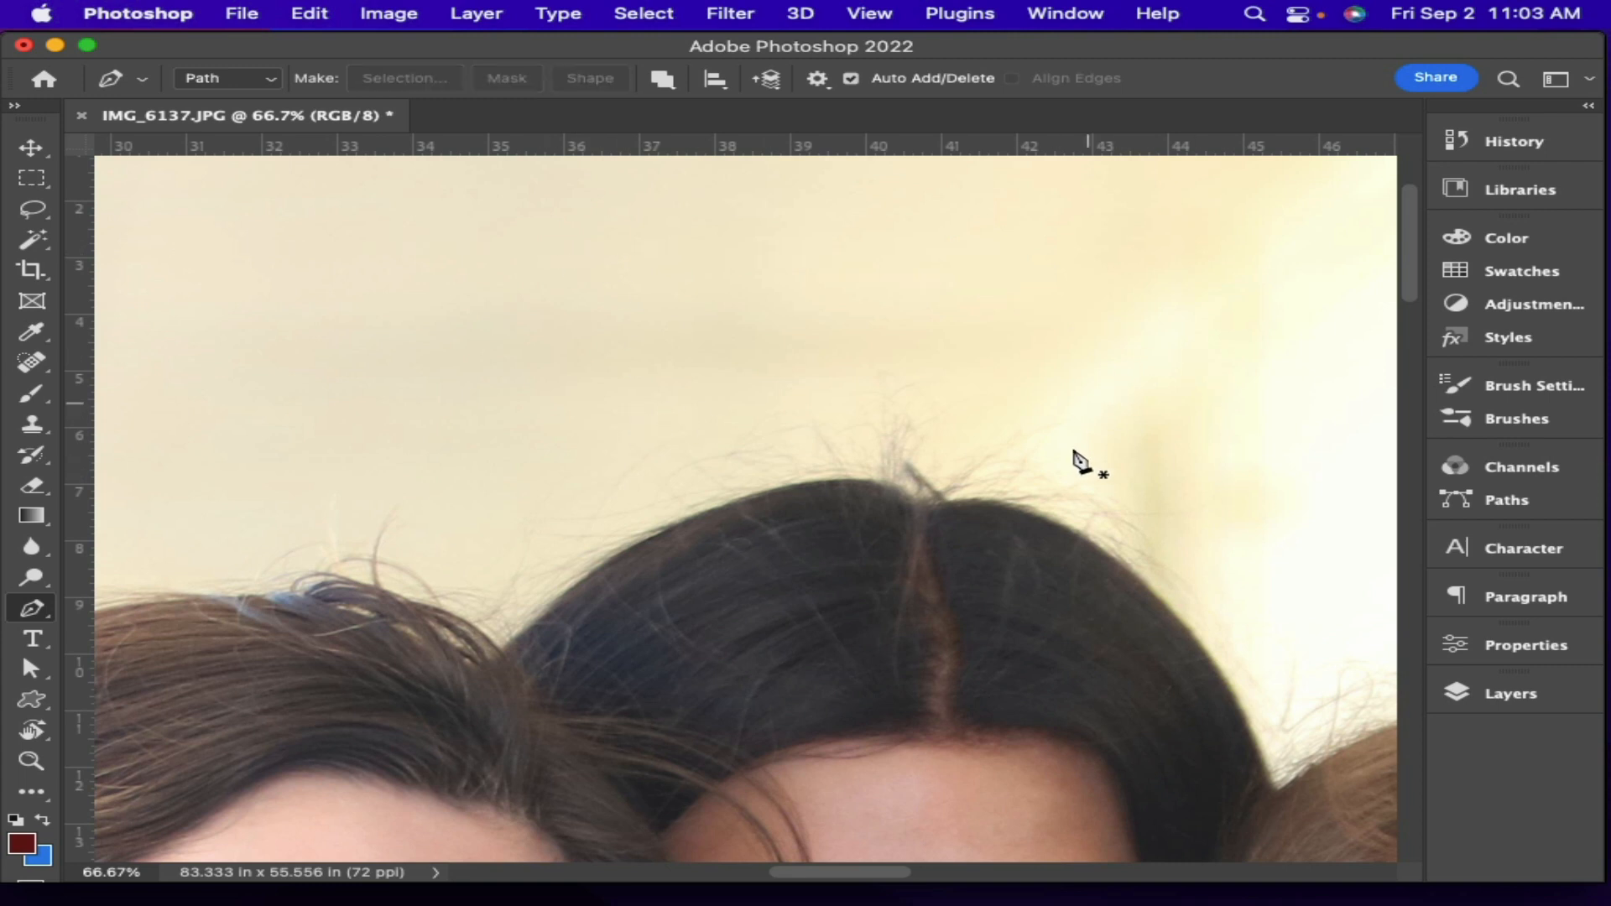
Start a Pen path at the black-haired girl's parting and curve its first segment along the left edge of her hair
drag(1029, 506, 963, 392)
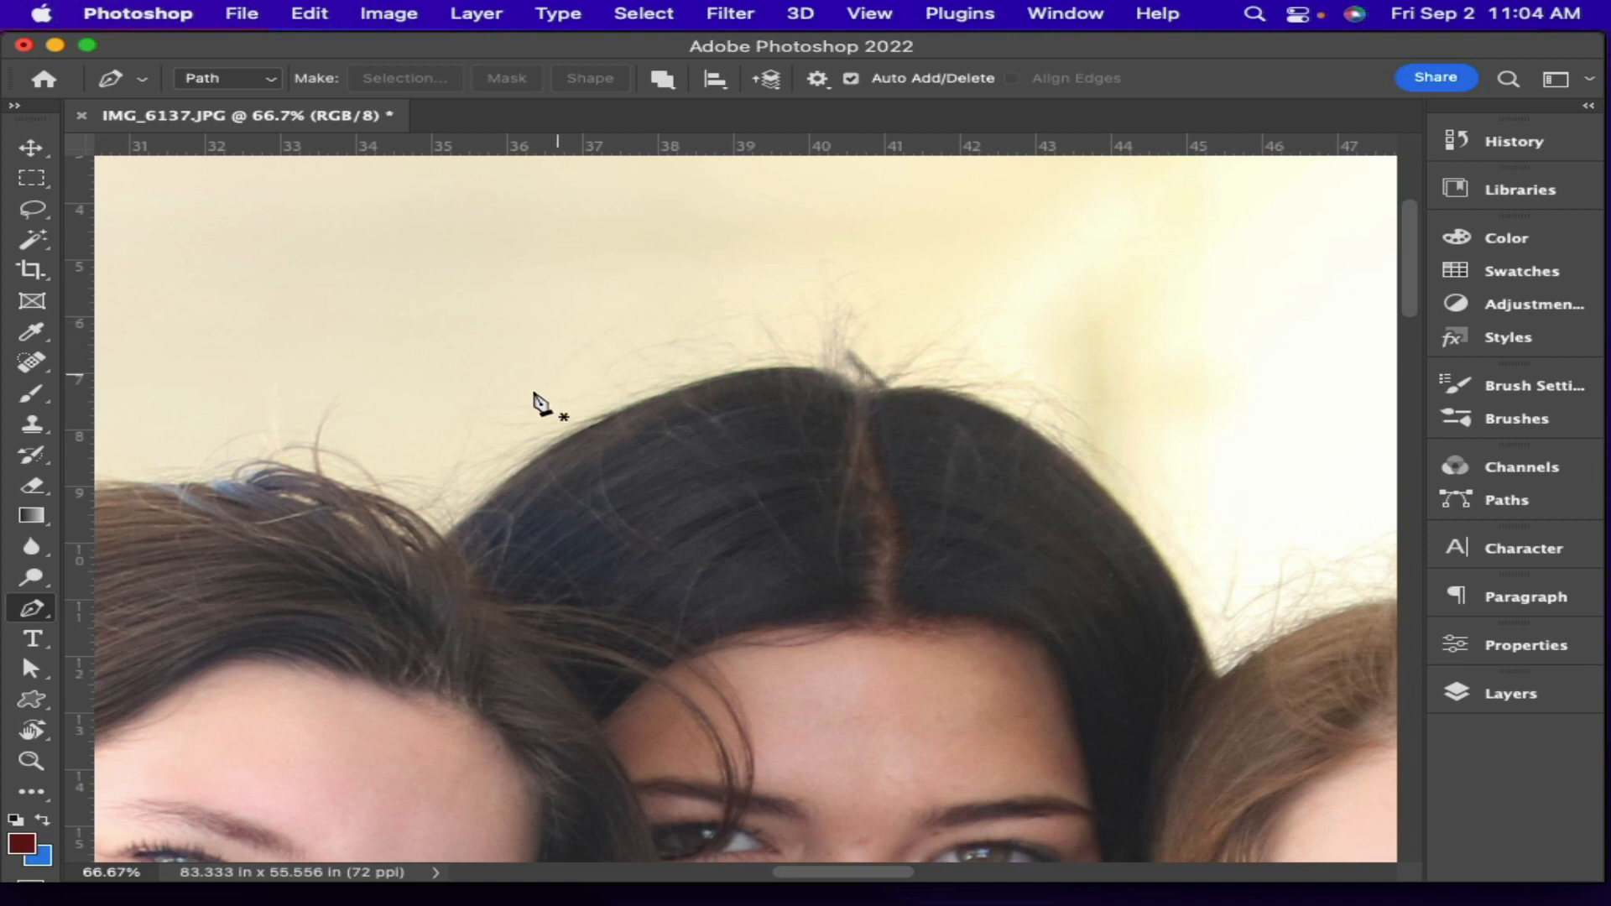
click(857, 393)
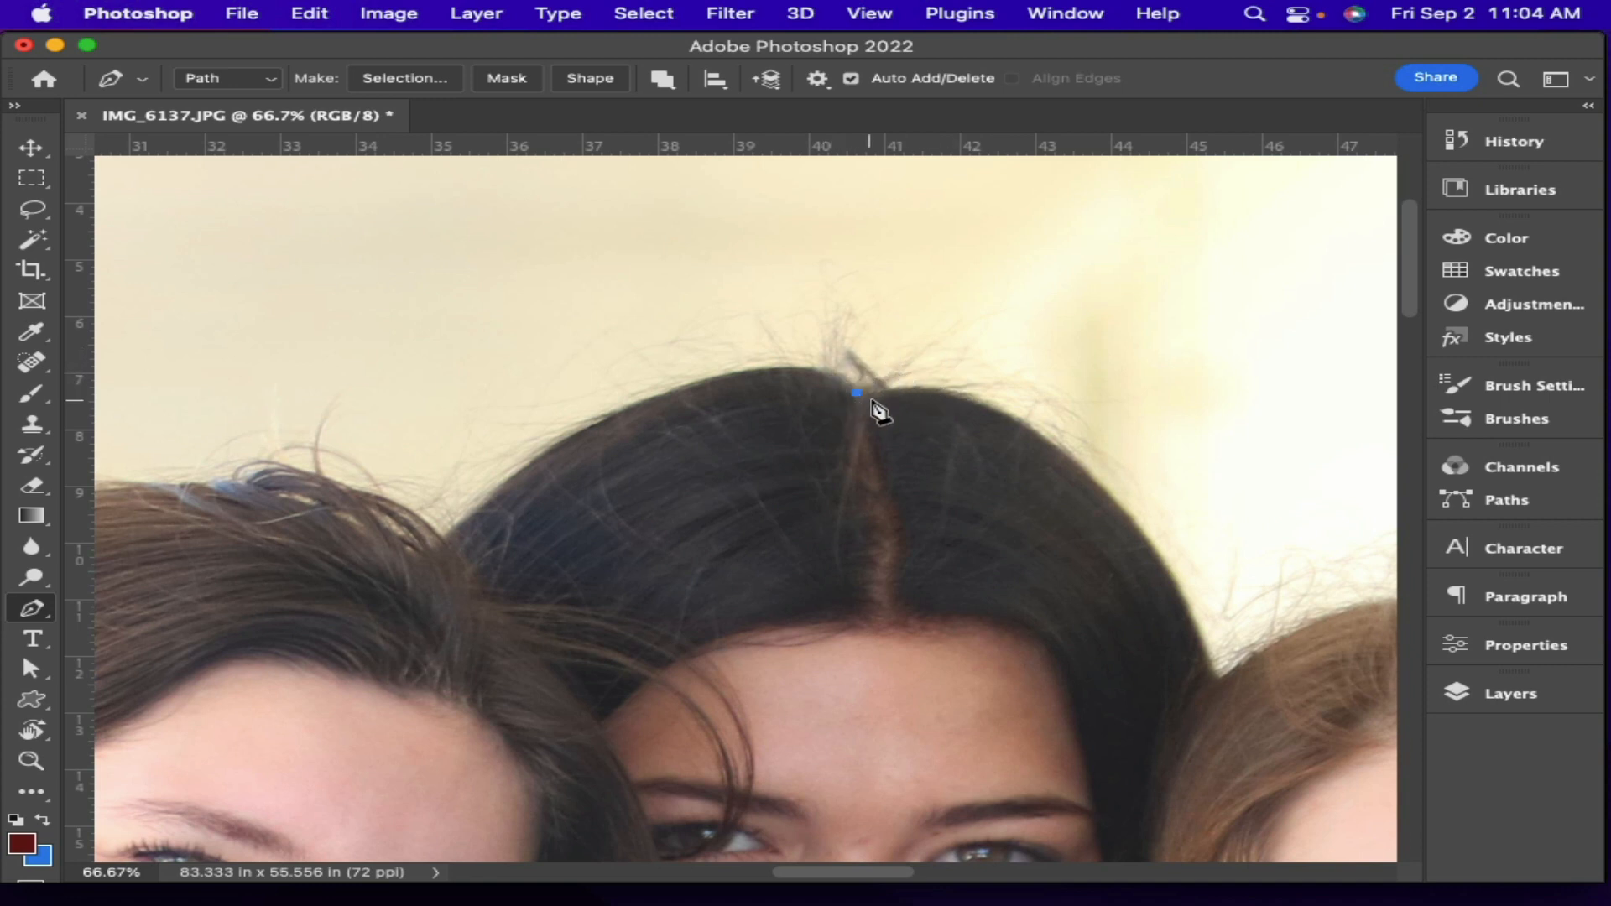
click(609, 418)
key(super+z)
click(620, 418)
drag(622, 418, 437, 509)
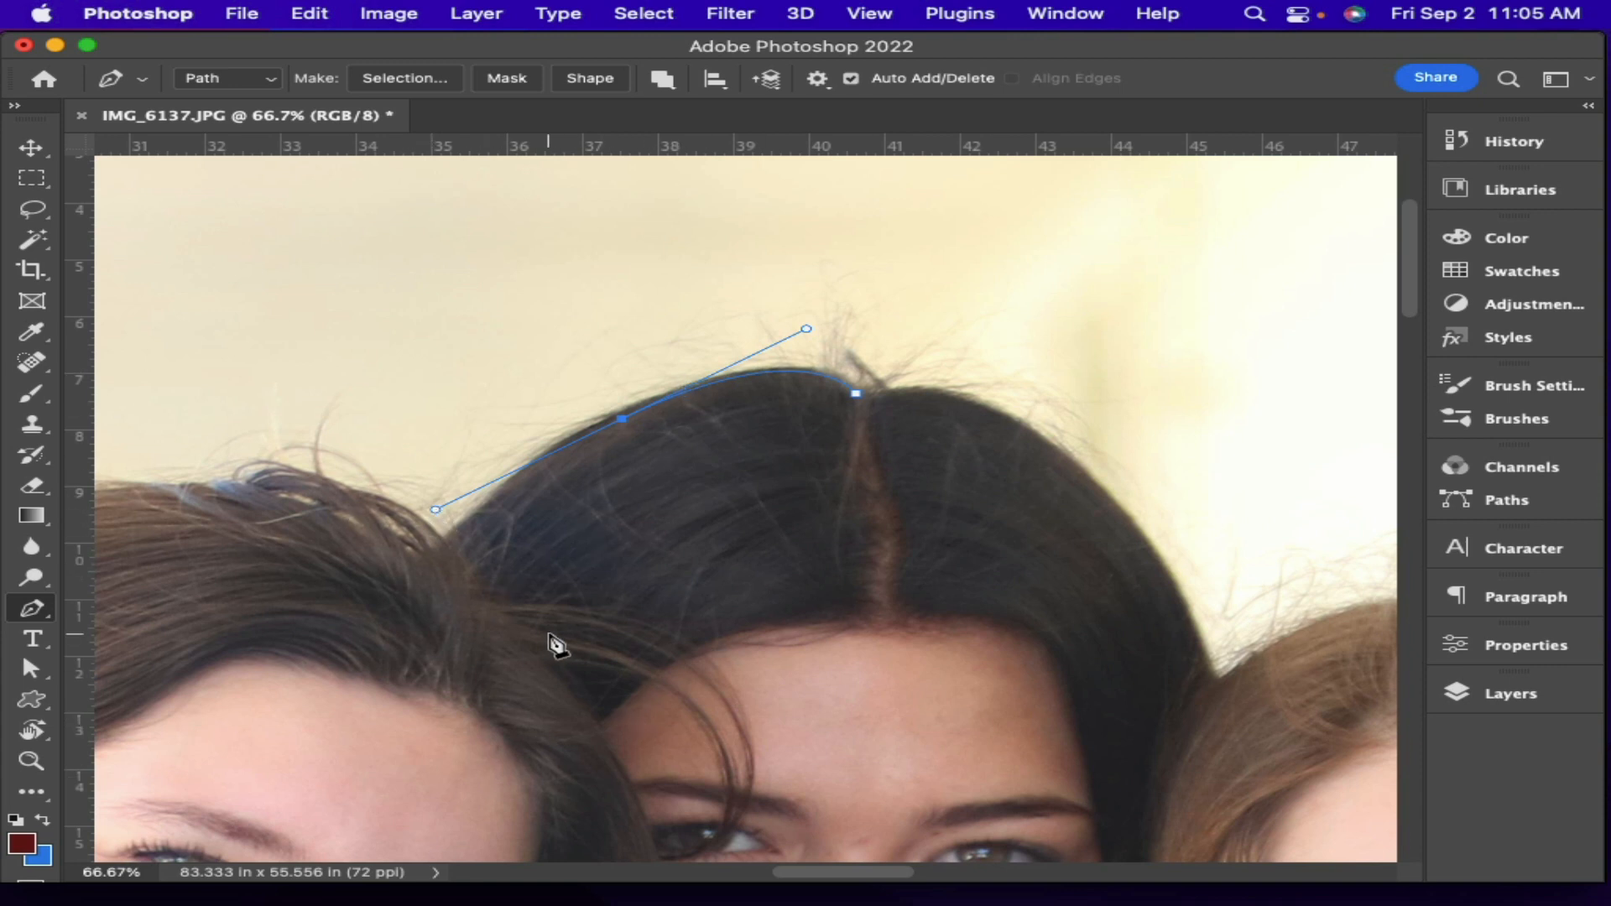
Undo the first curved segment and redraw it from the parting along the left edge of the black hair
key(super+z)
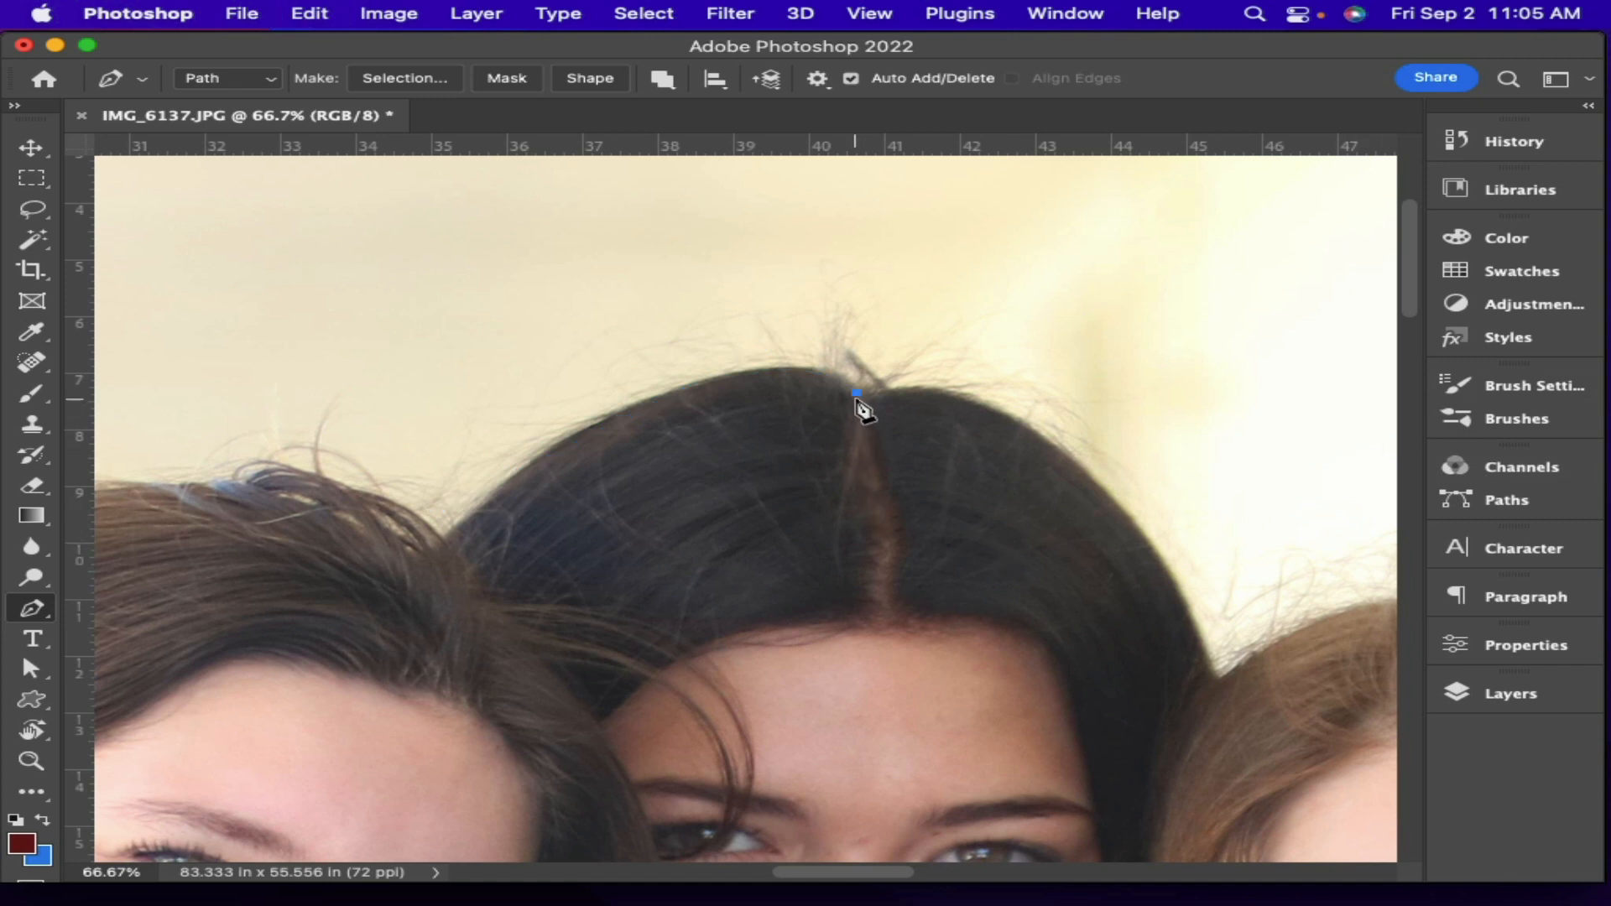
click(637, 410)
drag(640, 414, 465, 480)
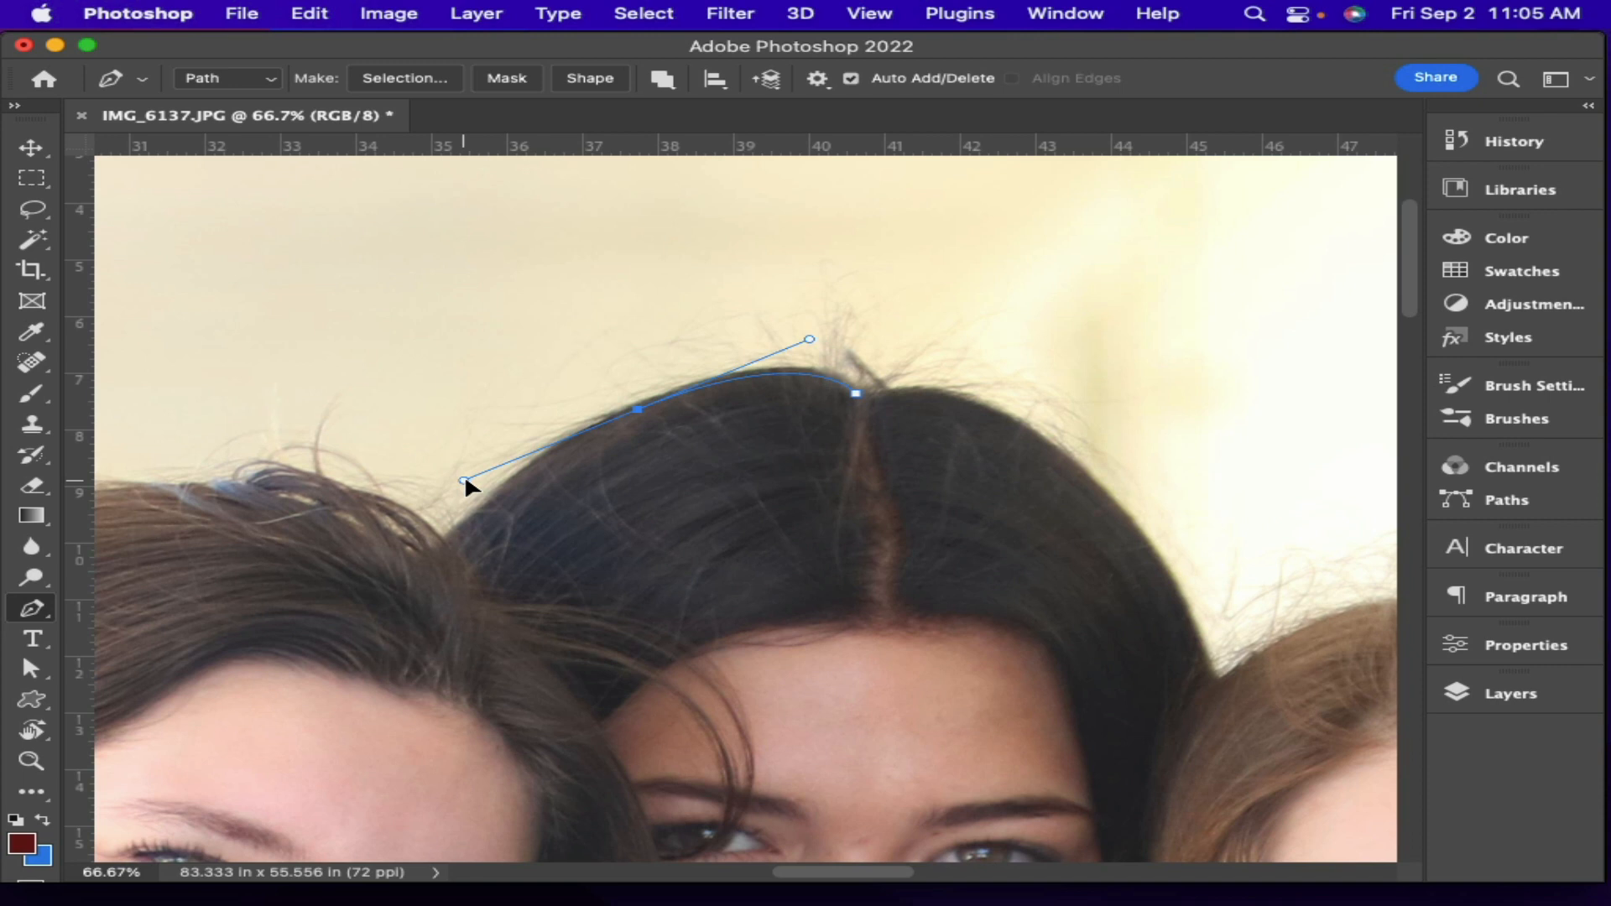
drag(465, 481, 465, 481)
click(724, 383)
key(super+z)
click(702, 546)
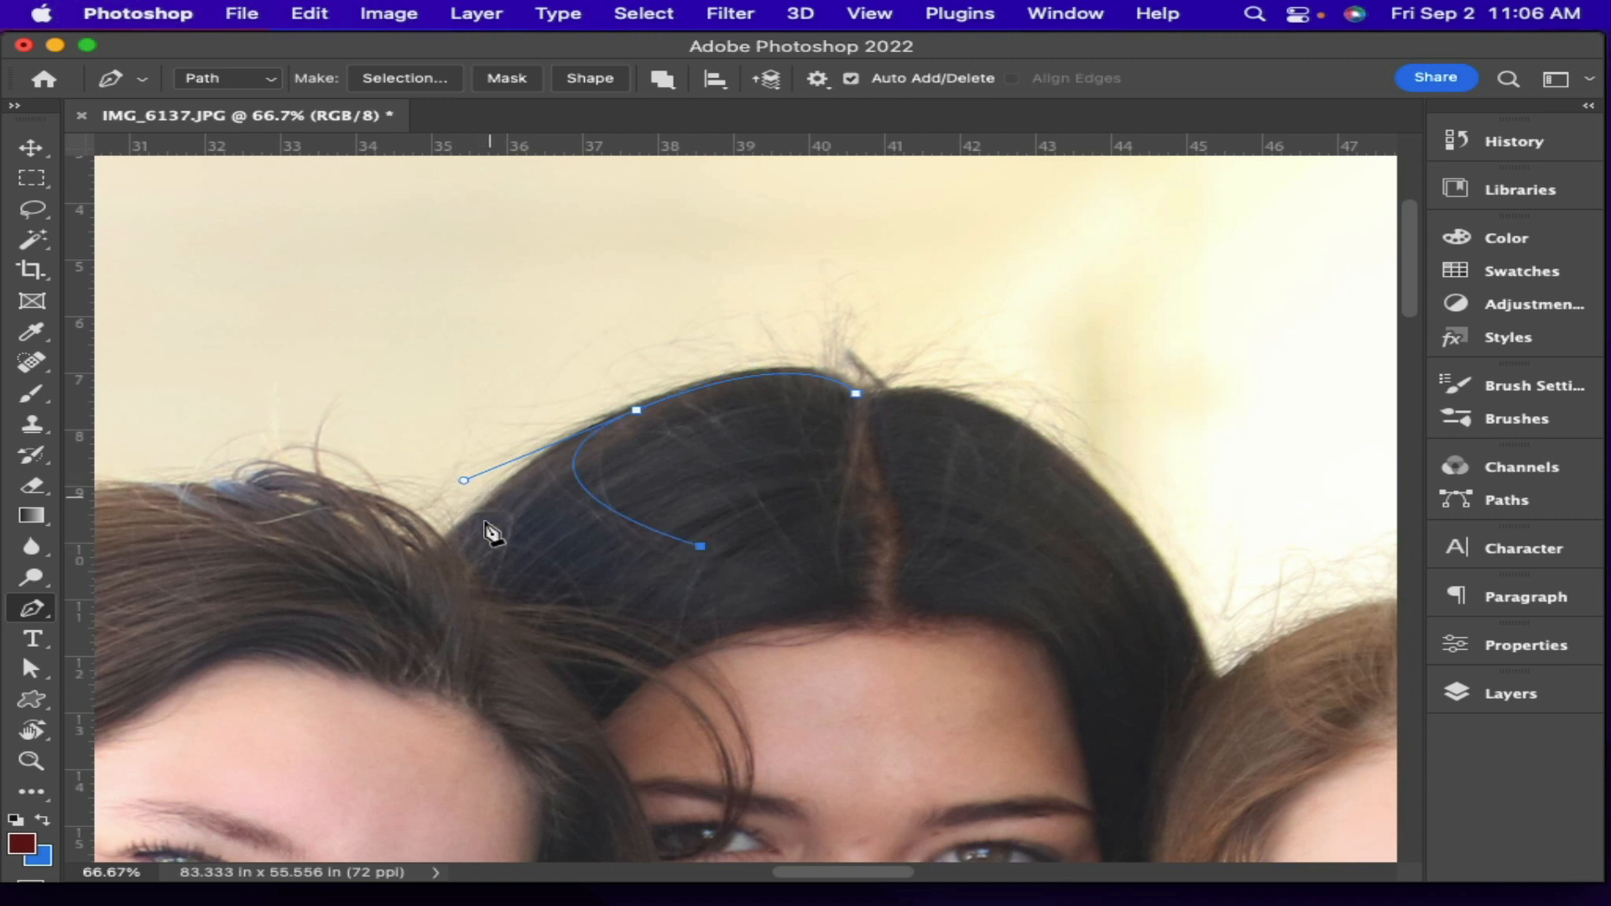
key(super+z)
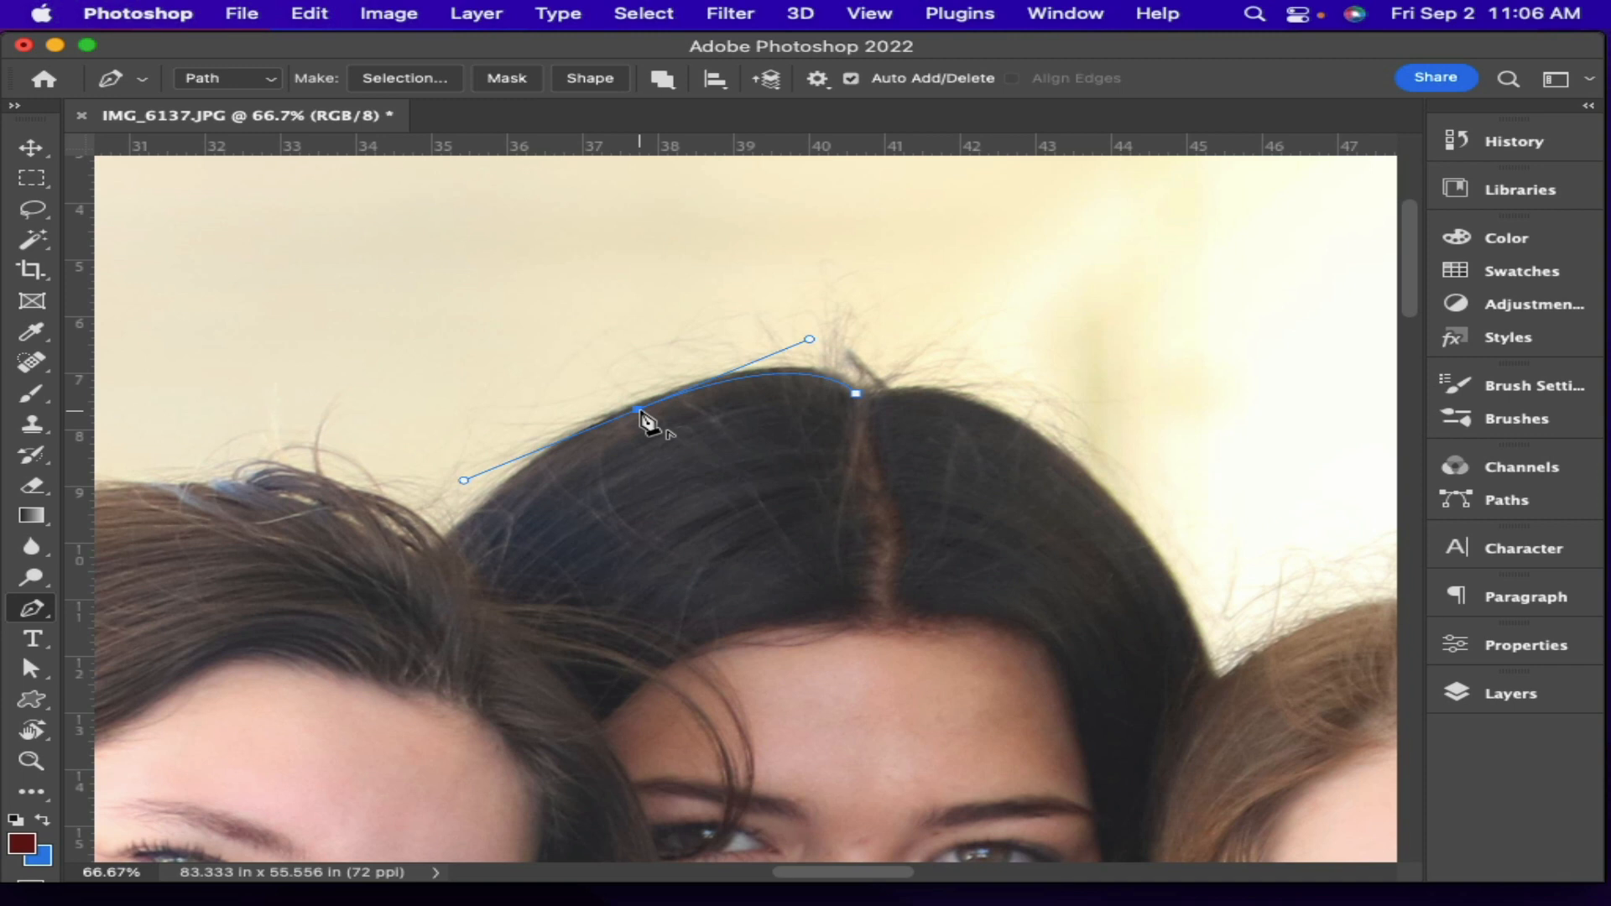
Remove the anchor's outgoing handle, curve the path down to where the brown hair meets the black hair, and remove that point's outgoing handle
alt+click(639, 410)
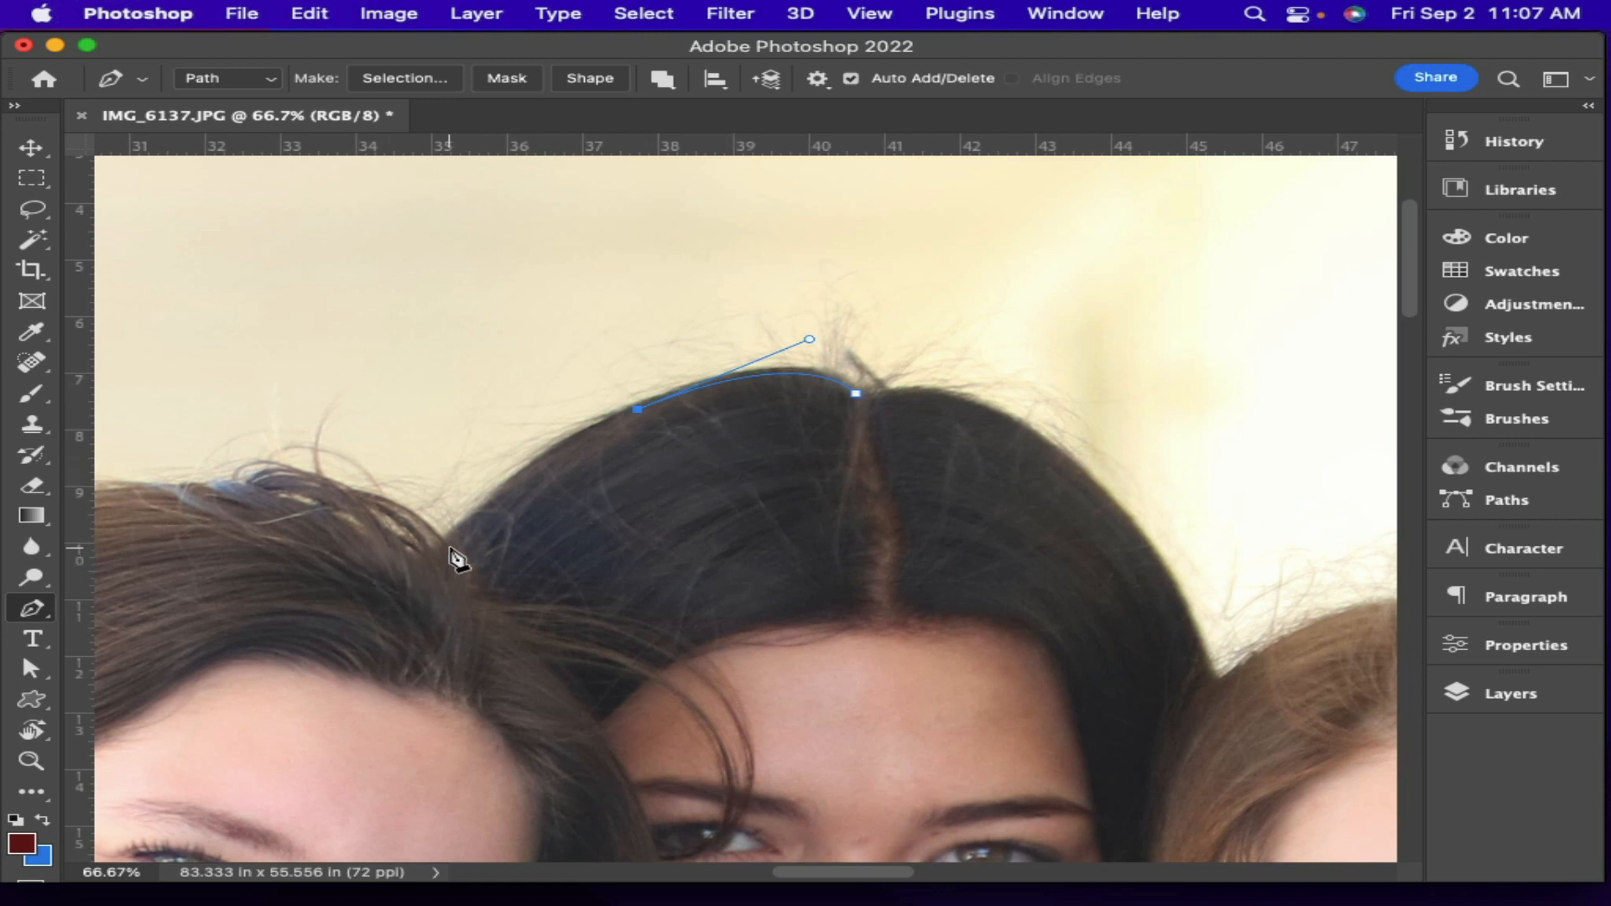
click(447, 547)
drag(450, 548, 372, 648)
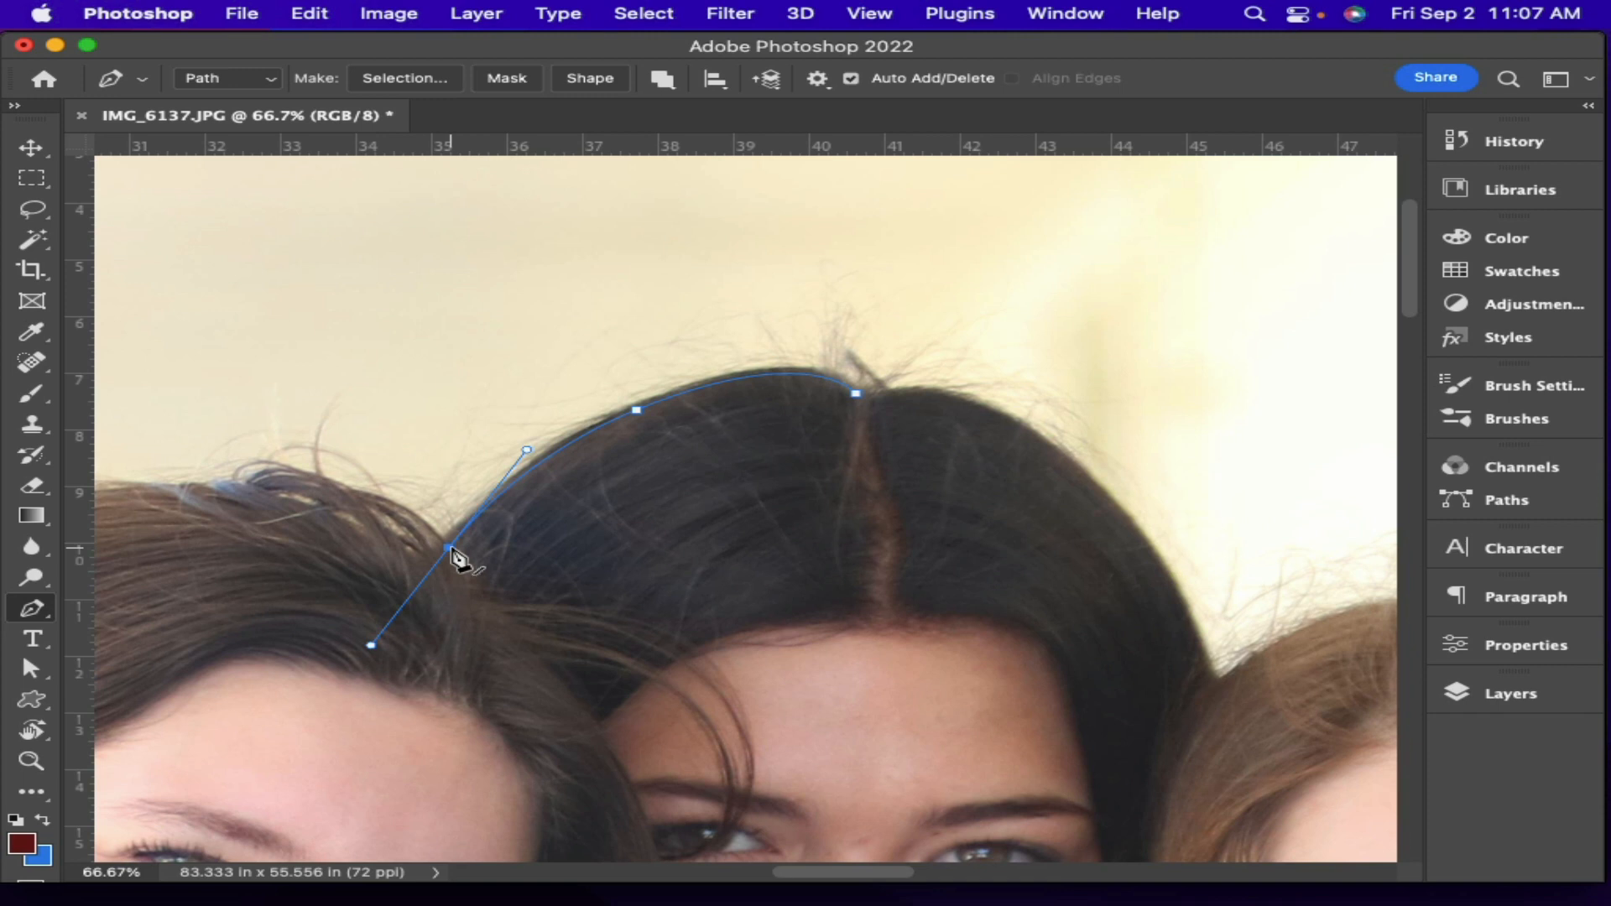
click(466, 527)
click(451, 549)
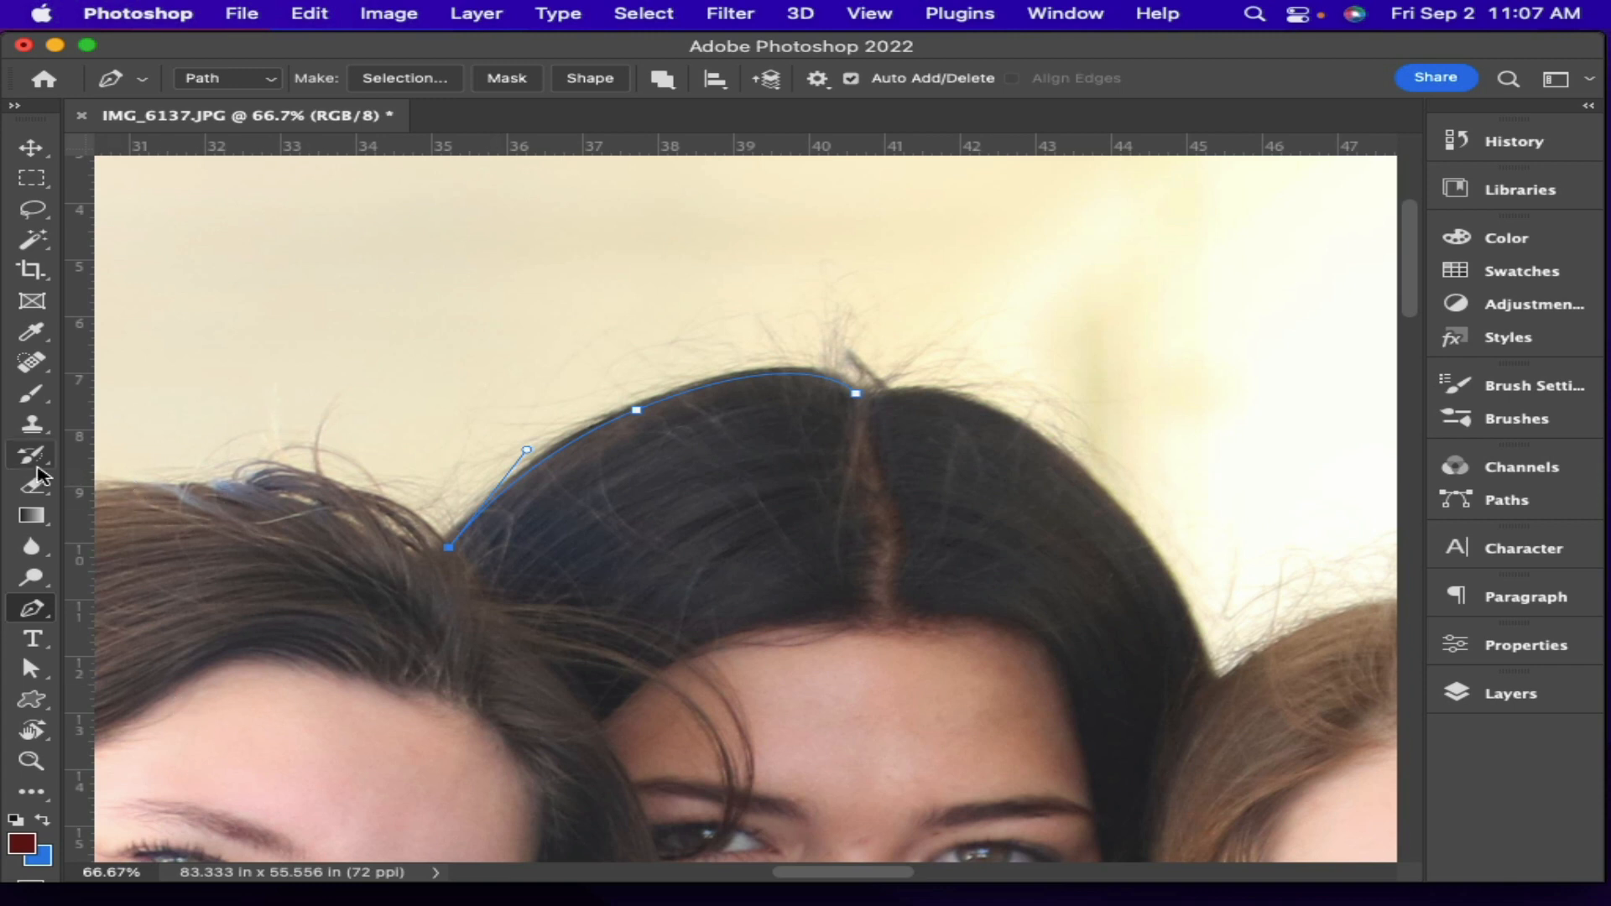
Trace the top of the brown-haired girl's head with curved segments, from the junction to the back of her crown
click(254, 484)
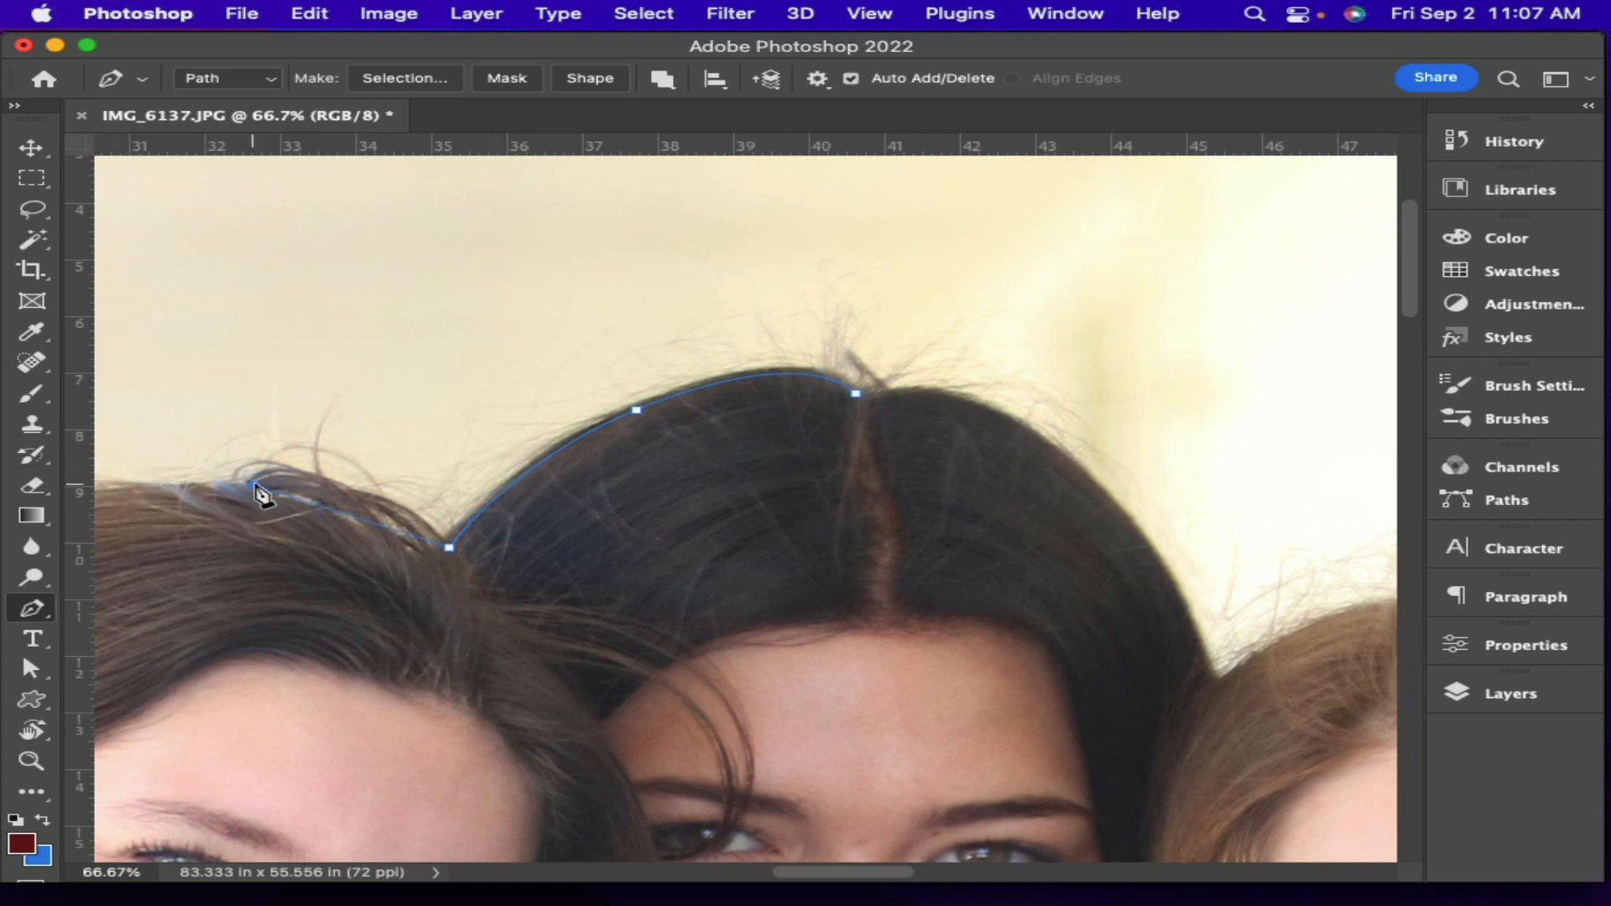
drag(254, 486, 131, 495)
scroll(328, 613, left, 7)
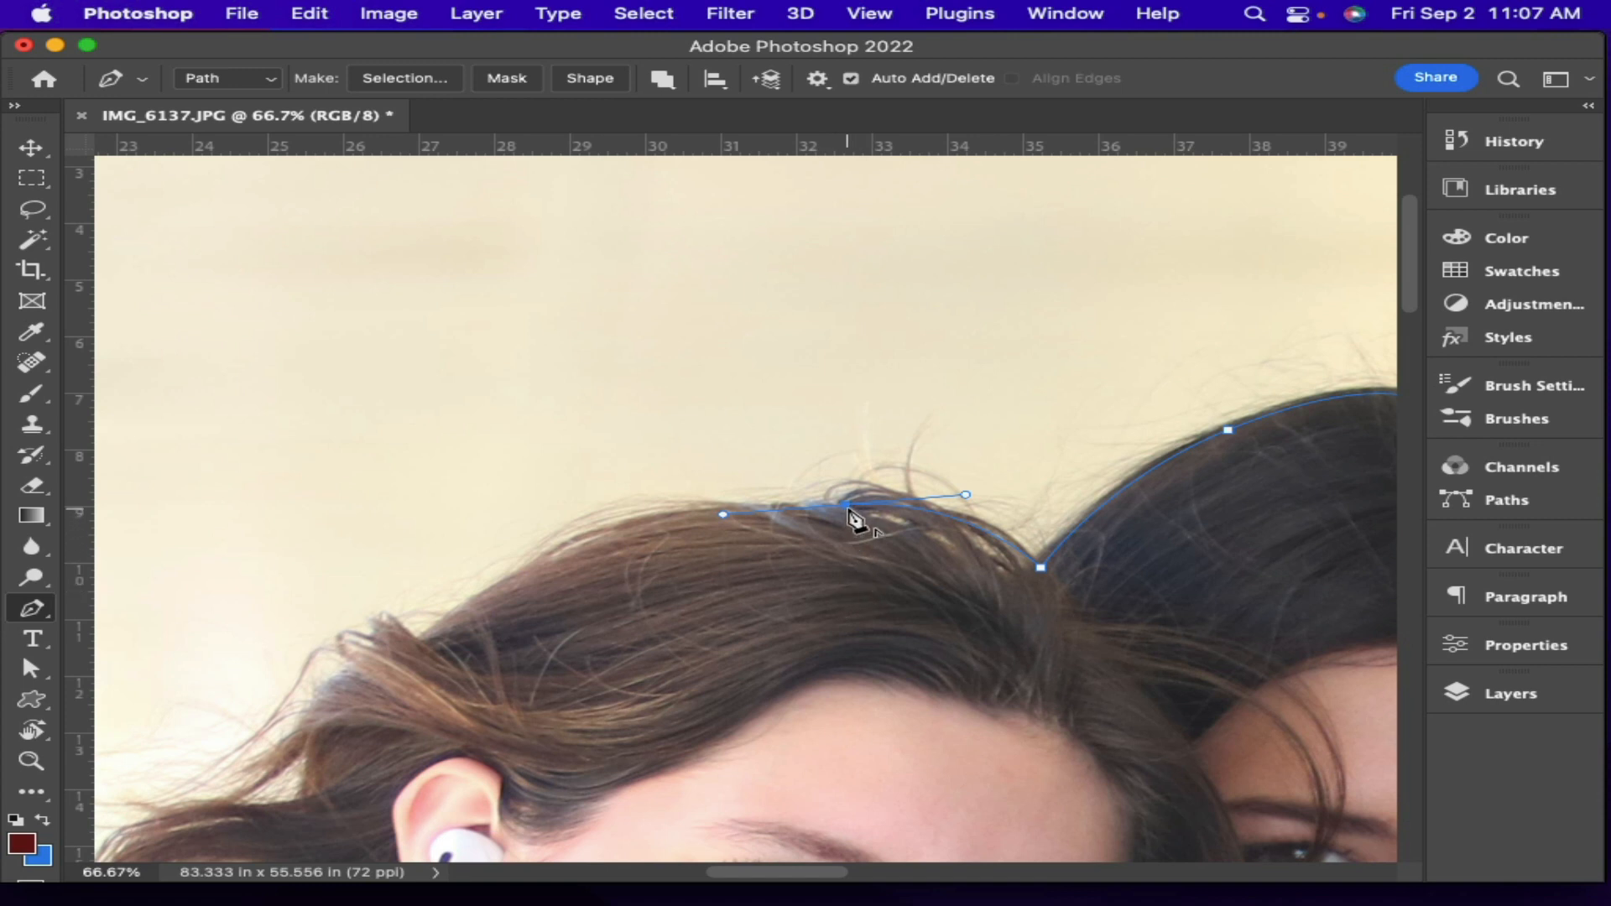
click(532, 566)
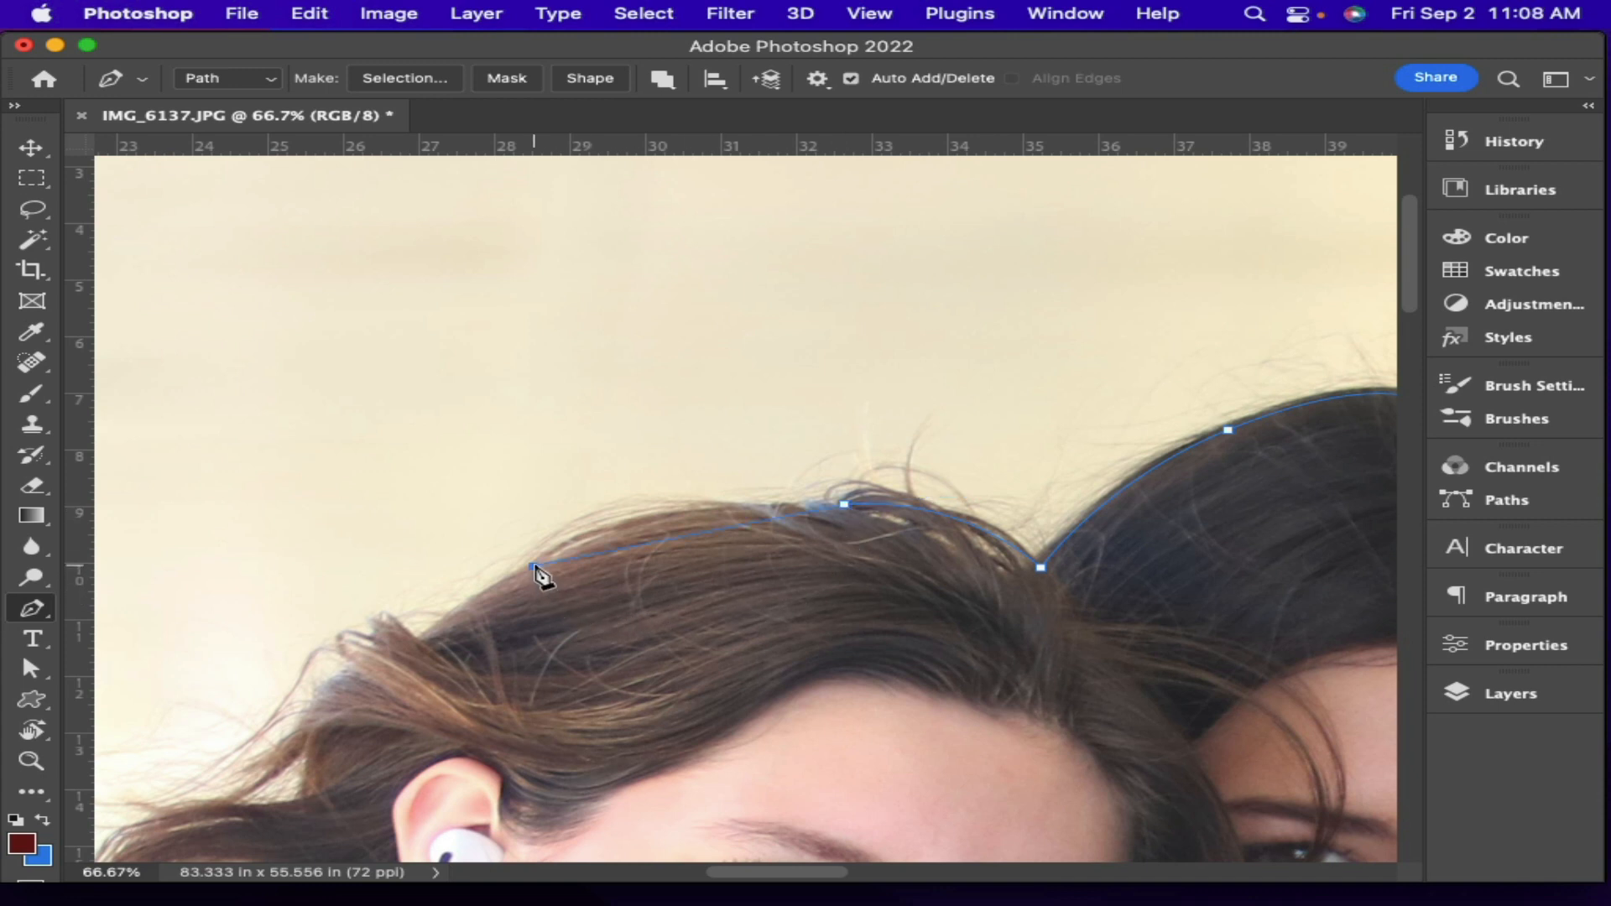
drag(535, 569, 447, 642)
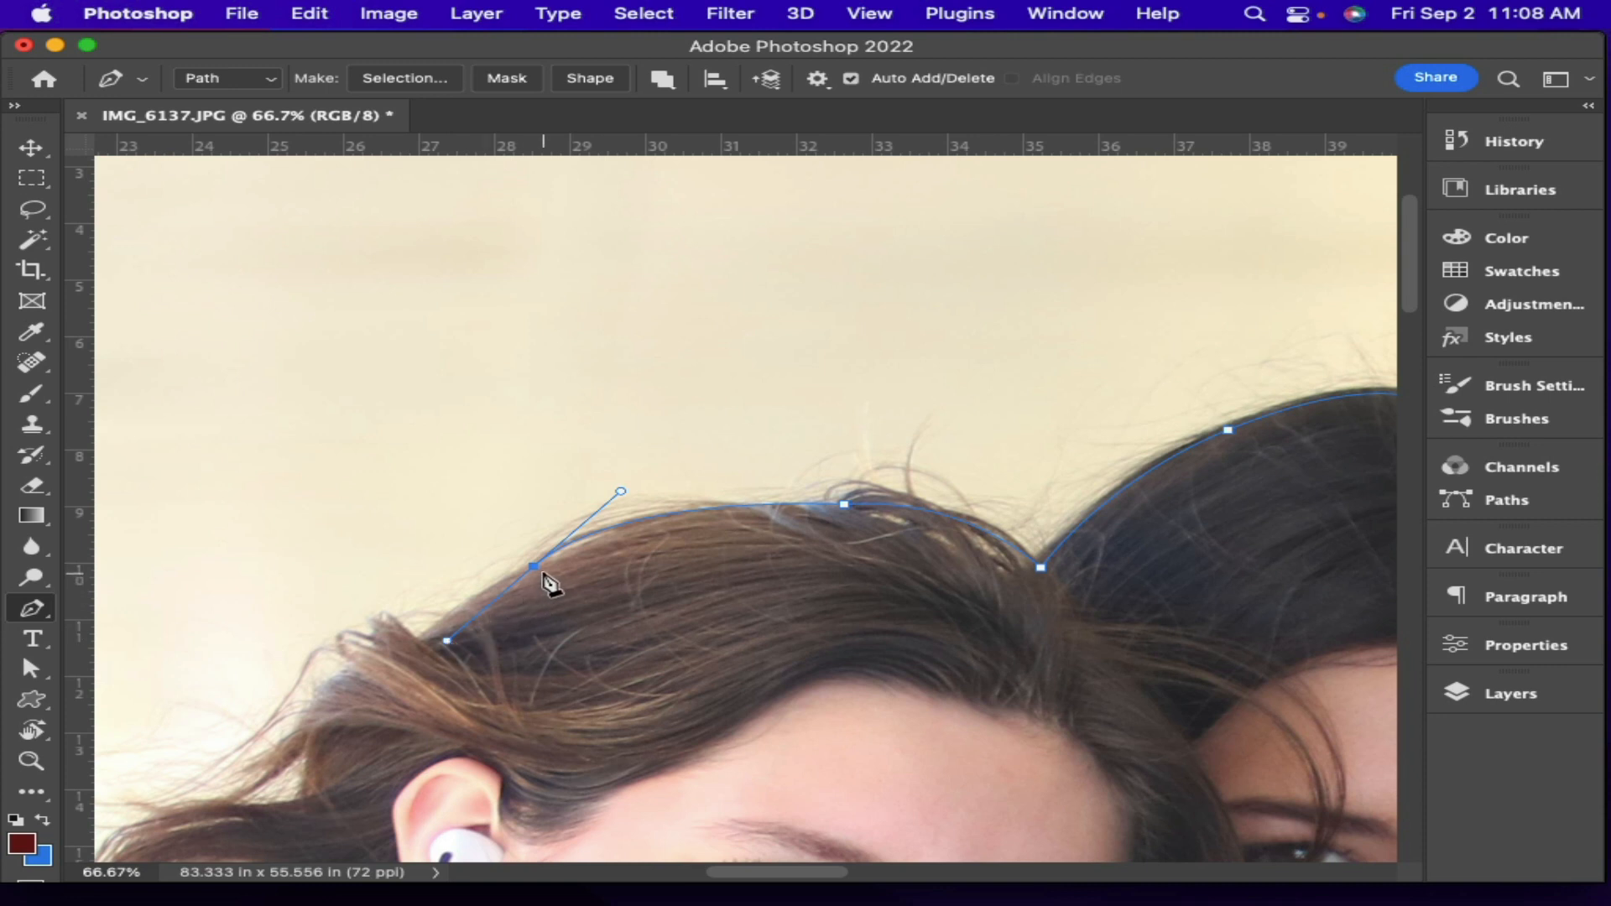
key(super+z)
drag(464, 619, 726, 432)
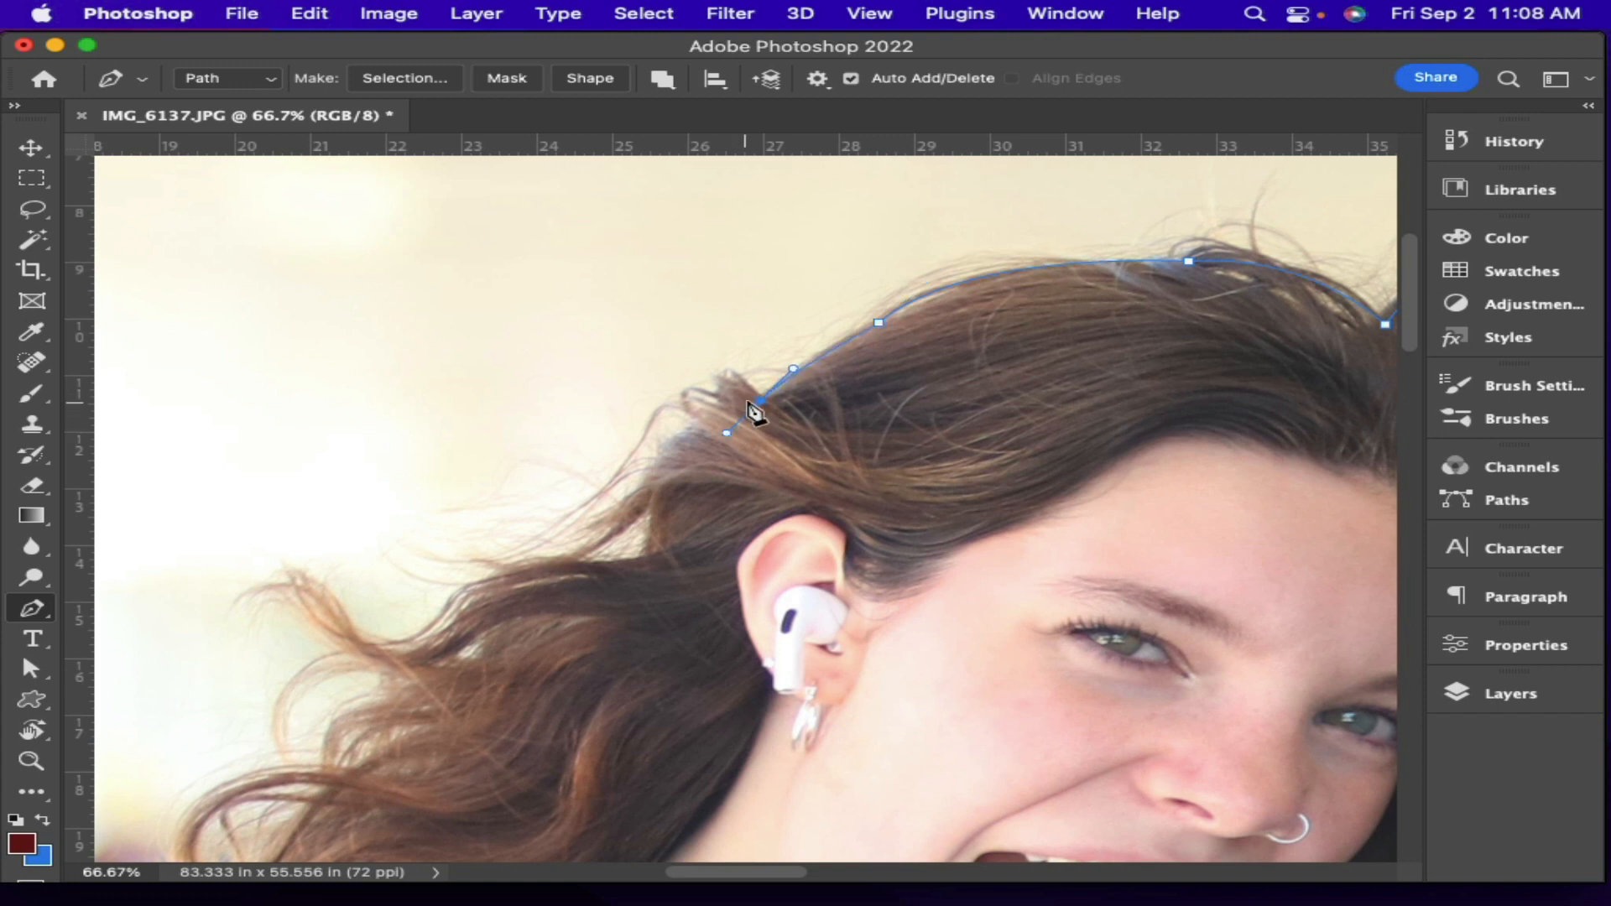
alt+click(759, 401)
Continue the path down the loose brown hair behind the ear and out along the upper edge of the blown-back hair
alt+click(709, 408)
drag(656, 481, 631, 568)
scroll(612, 575, down, 5)
scroll(612, 575, left, 5)
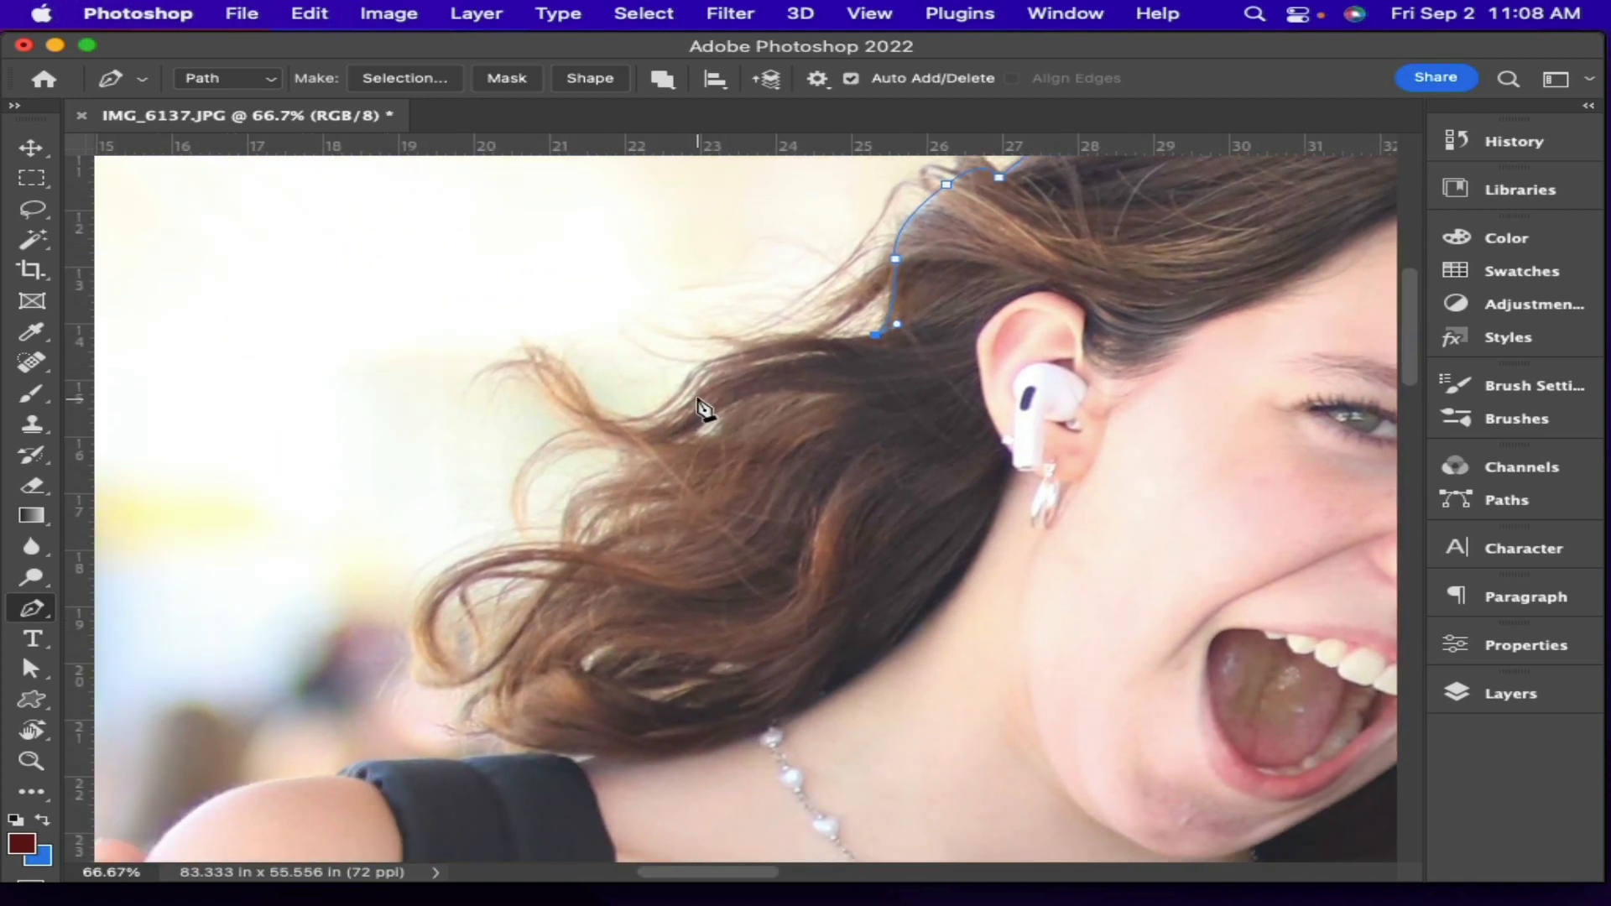
drag(689, 396, 662, 457)
alt+click(690, 396)
Trace around the outer curls of the brown hair down to its lower edge above the black shoulder strap
drag(636, 437, 601, 451)
alt+click(634, 438)
drag(575, 547, 548, 554)
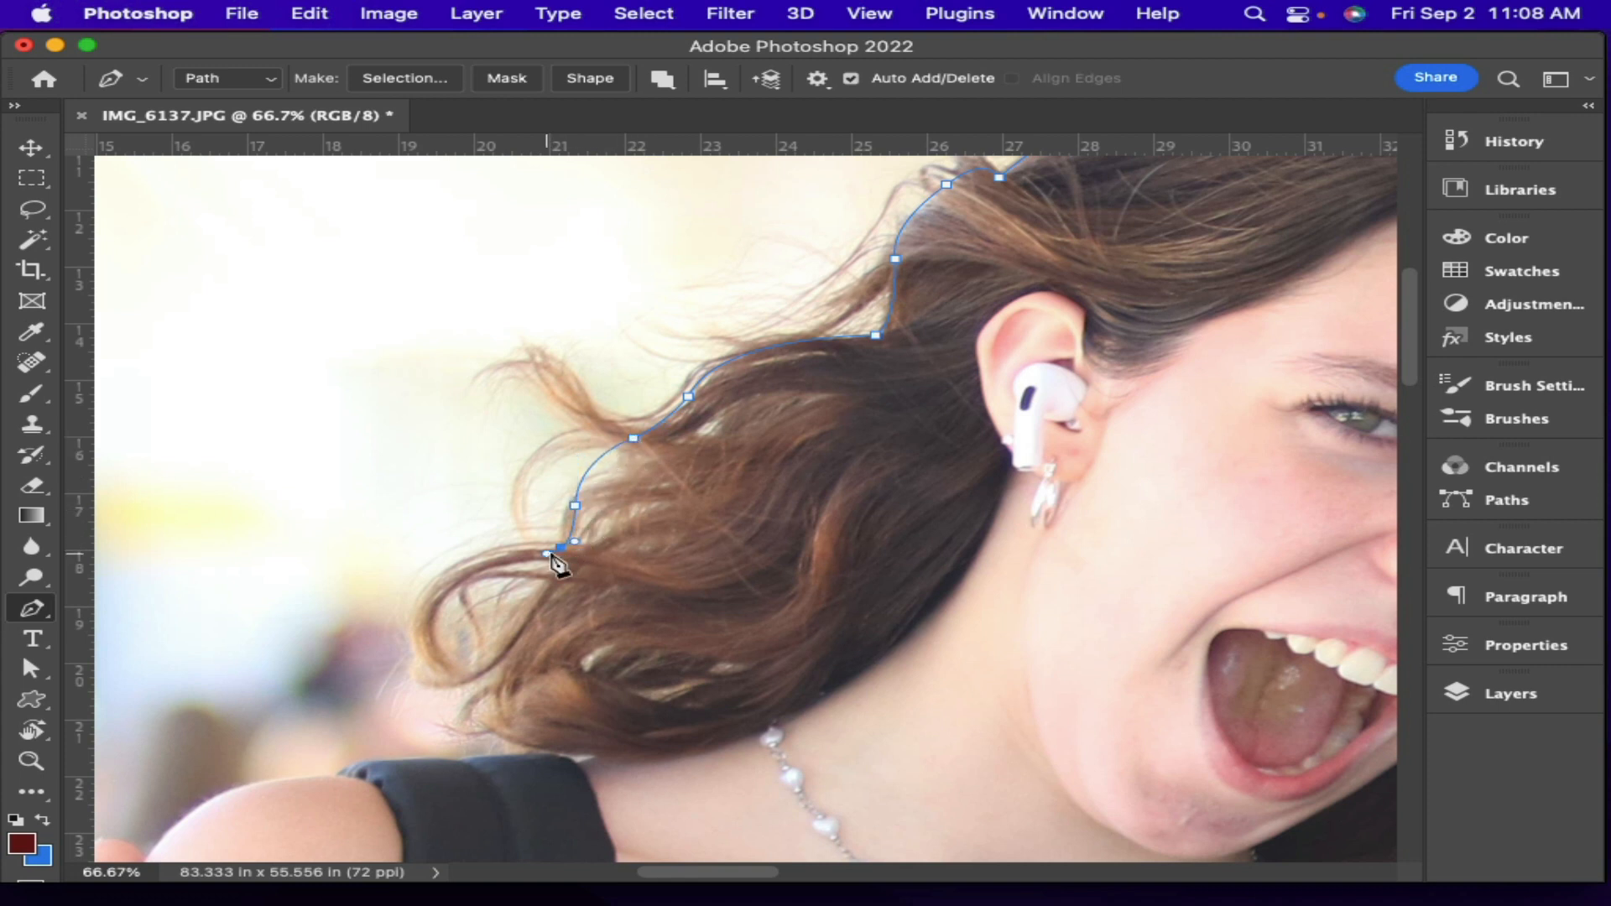
alt+click(561, 548)
drag(501, 696, 585, 771)
alt+click(501, 697)
alt+click(540, 752)
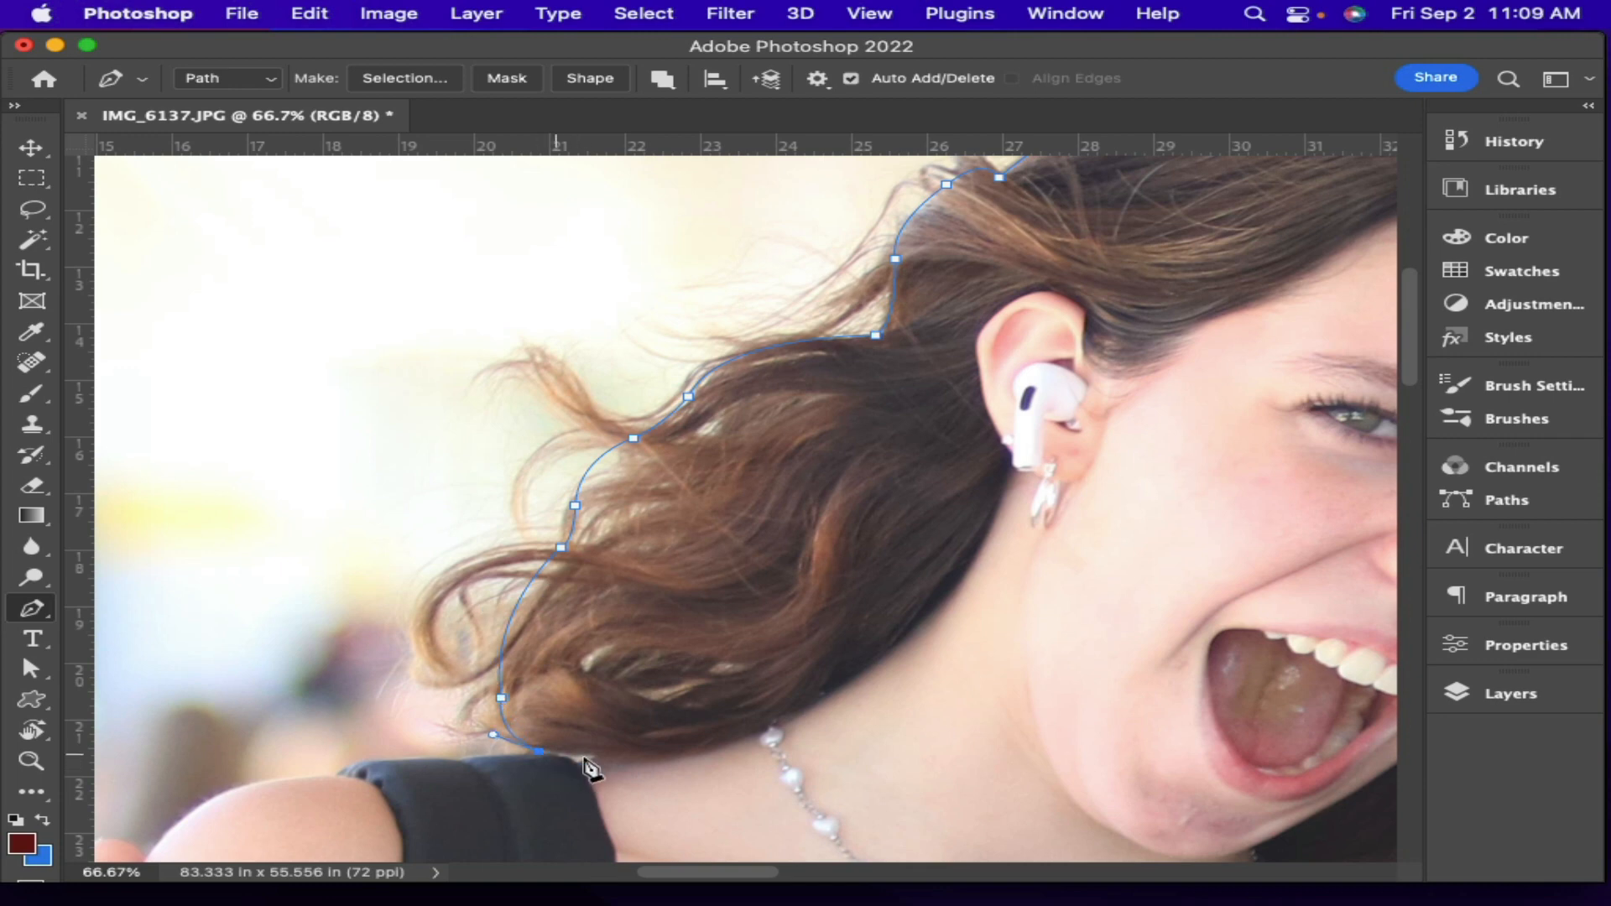
Zoom in to 130.83% and trace the top edge of the black strap to where it meets the bare shoulder
drag(848, 673, 1438, 258)
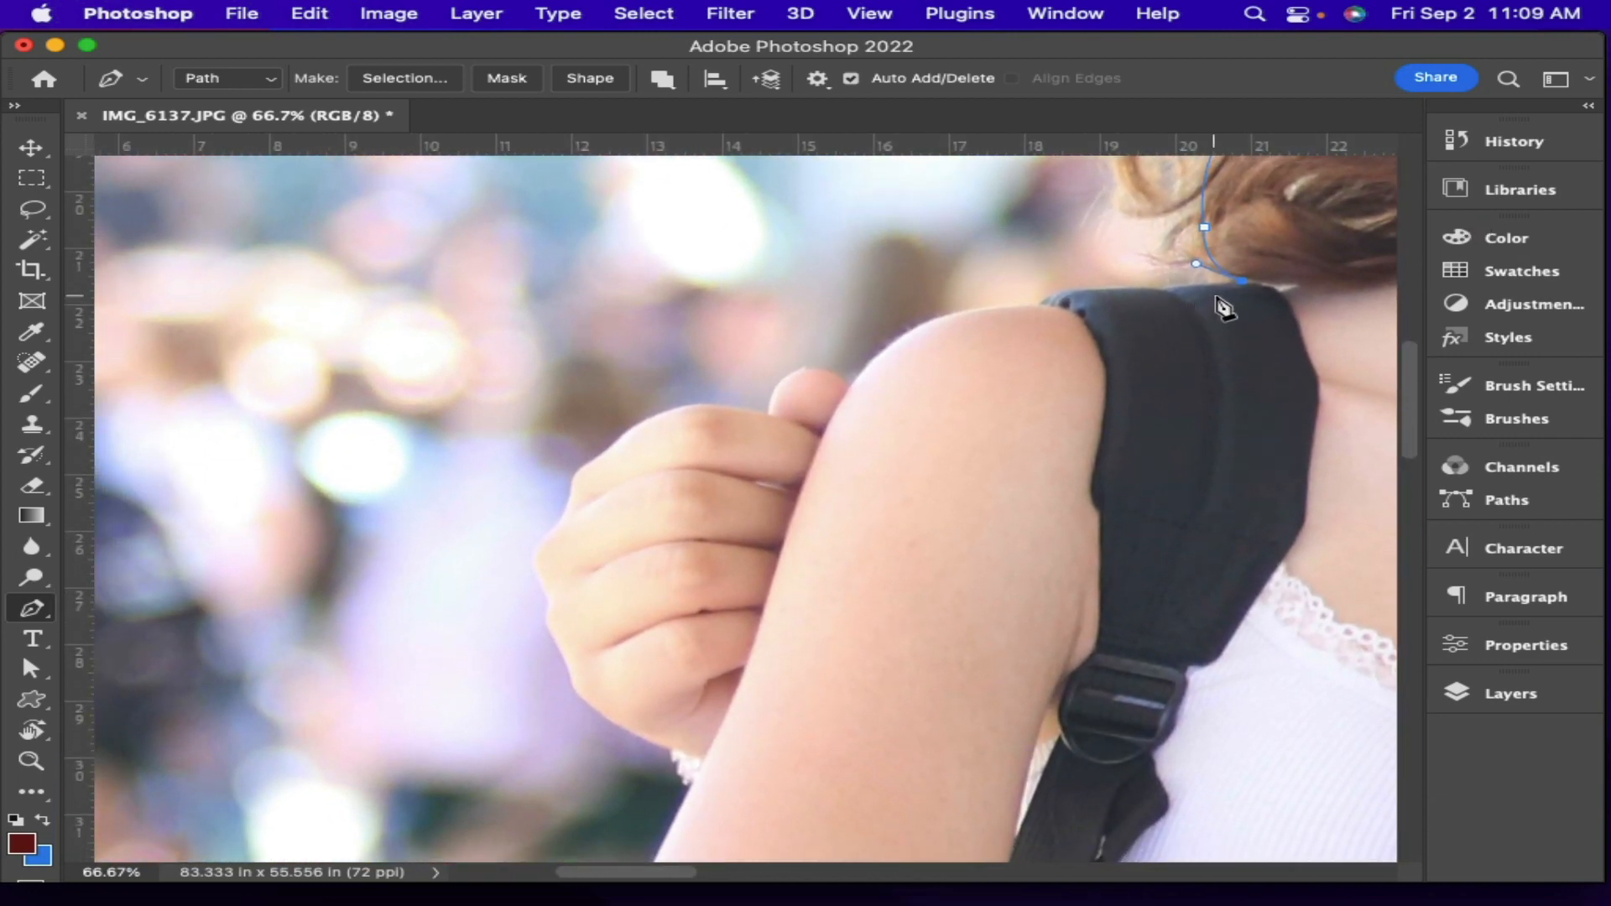
drag(1229, 299, 1324, 286)
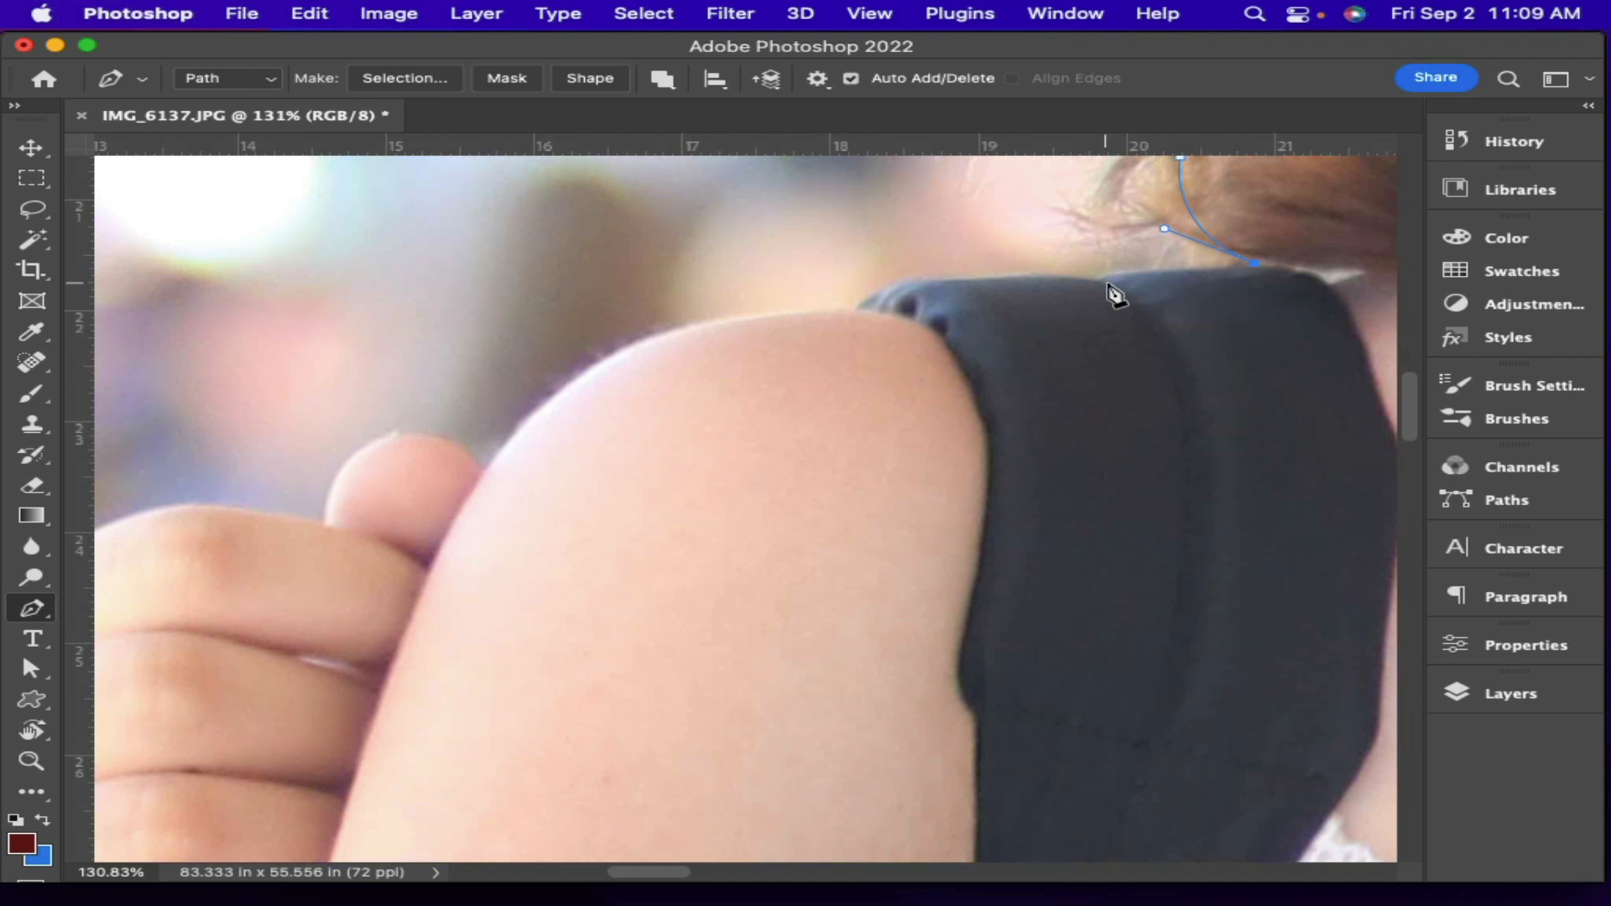
drag(1106, 283, 1086, 297)
drag(881, 270, 758, 292)
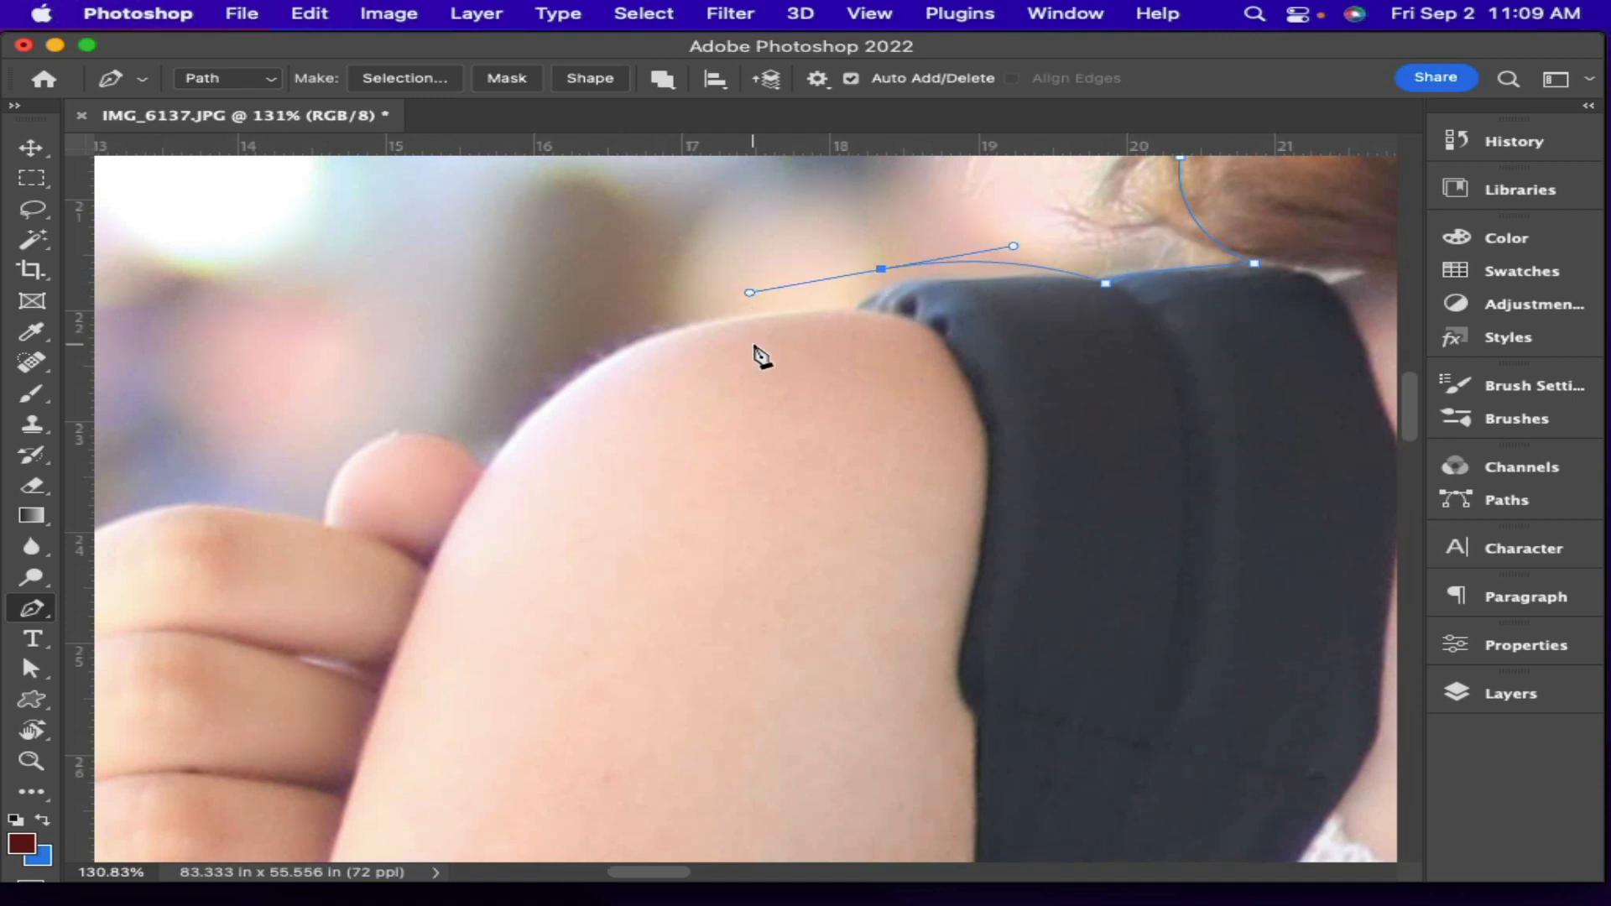
key(super+z)
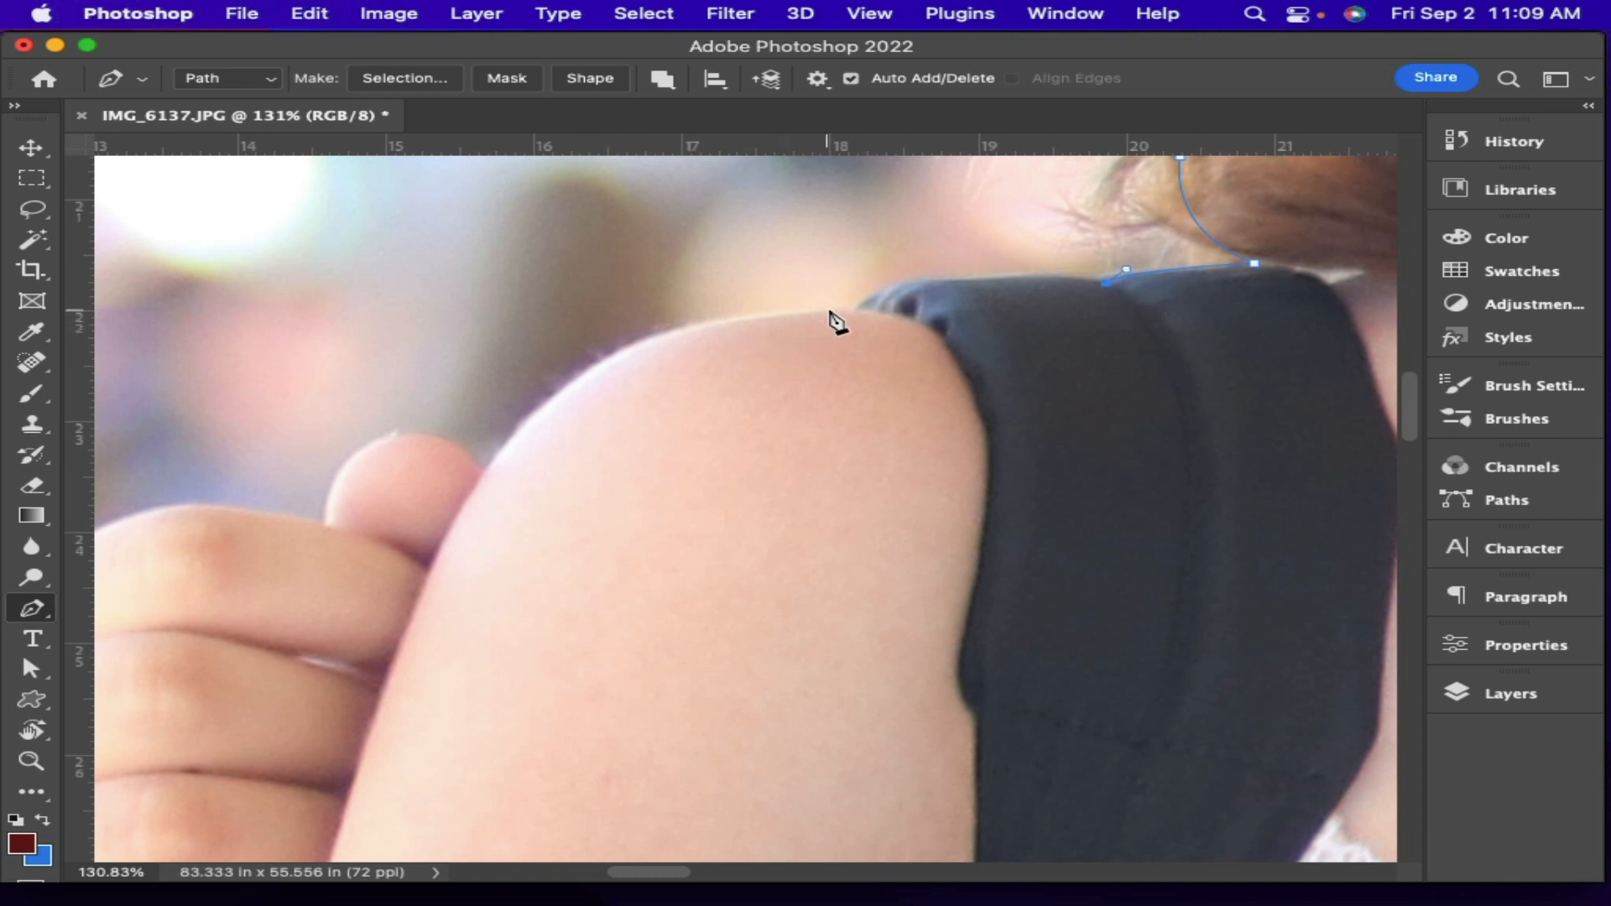
drag(867, 313, 788, 359)
alt+click(865, 313)
Trace the rounded shoulder down to the fingertip showing behind it, and continue the path around that fingertip
drag(488, 474, 365, 662)
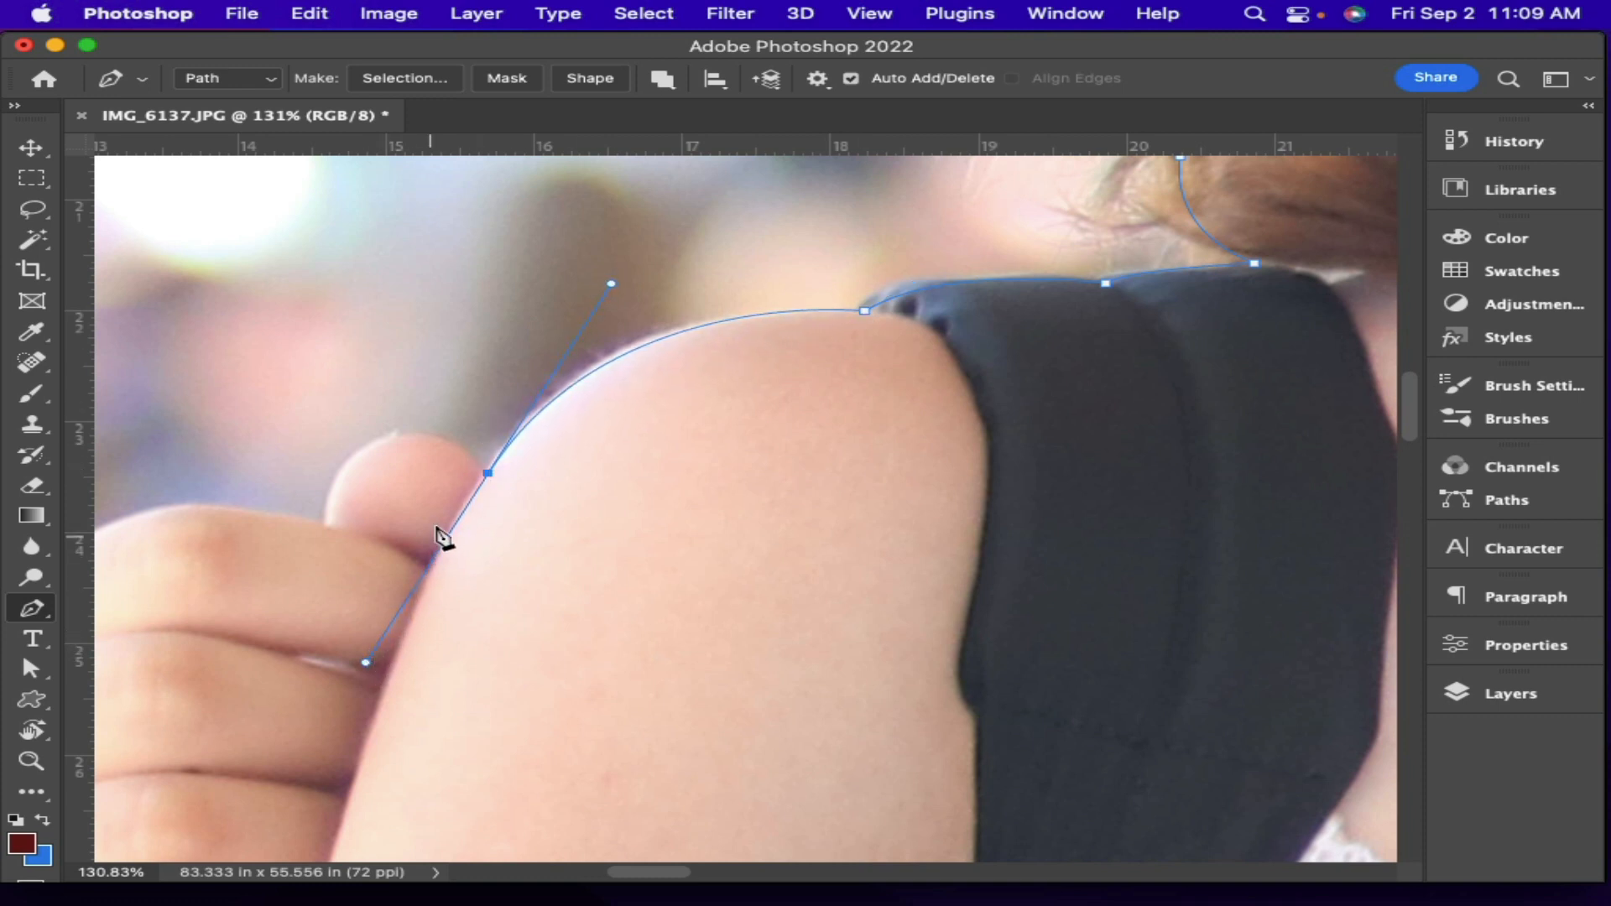
click(488, 475)
drag(398, 438, 334, 441)
alt+click(400, 438)
drag(328, 525, 326, 606)
alt+click(327, 527)
Trace the top of the fist along the uppermost finger to the crease before the second knuckle
drag(267, 539, 1046, 336)
drag(916, 318, 727, 431)
alt+click(917, 318)
alt+click(809, 381)
alt+click(745, 425)
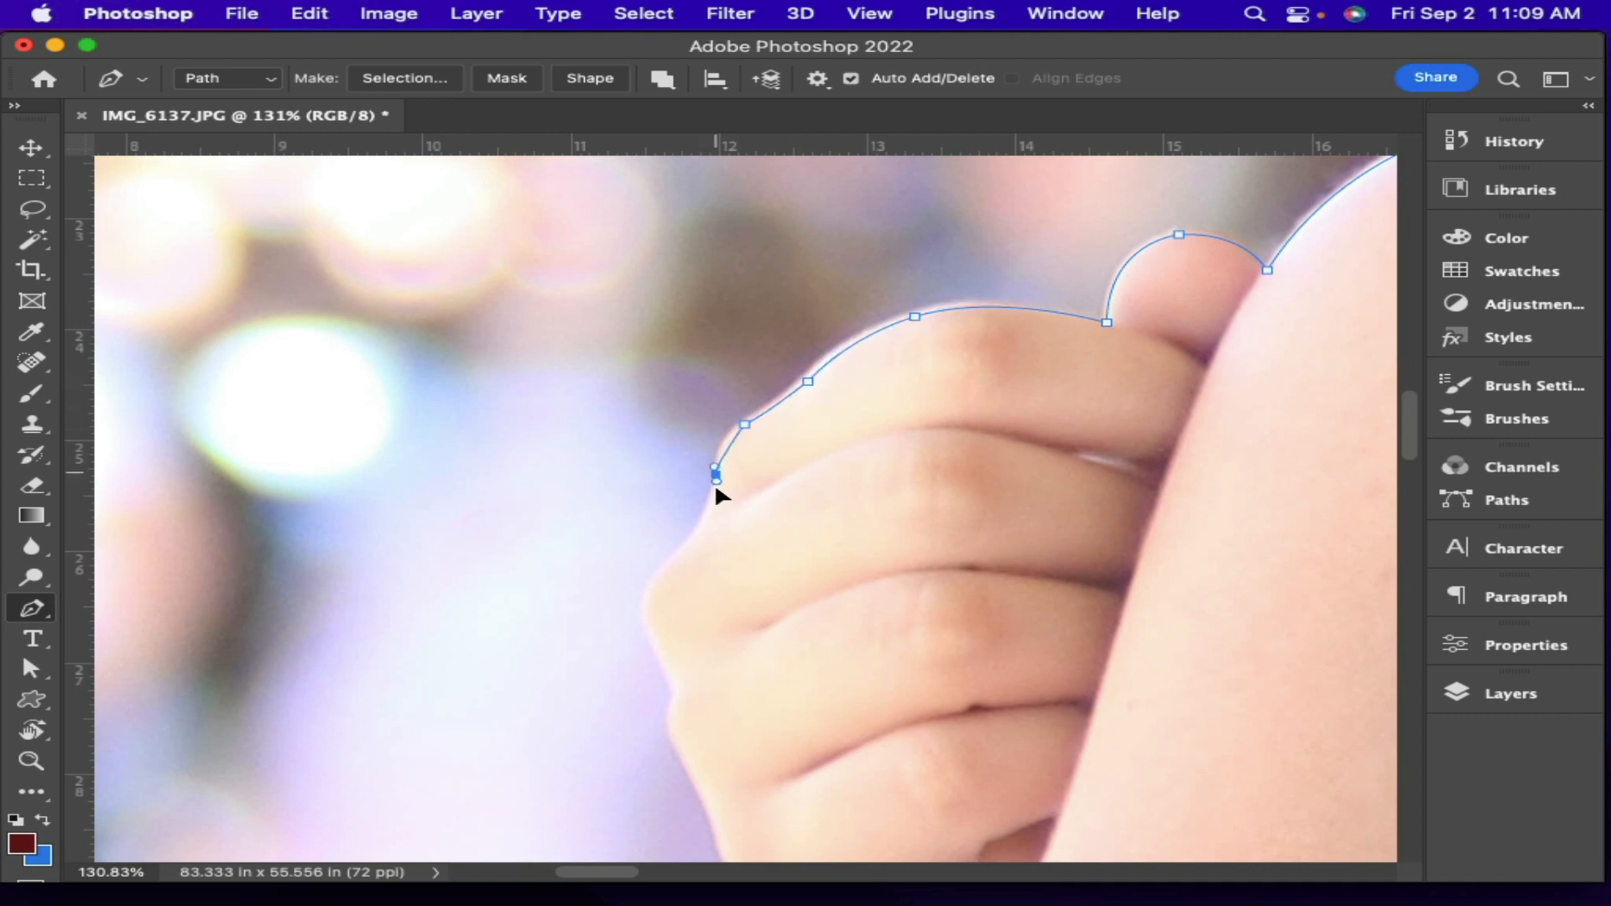
drag(715, 490, 716, 507)
alt+click(715, 475)
Trace the outer edge of the remaining knuckles down to the lower corner of the fist
alt+click(689, 541)
drag(683, 627, 667, 490)
alt+click(655, 431)
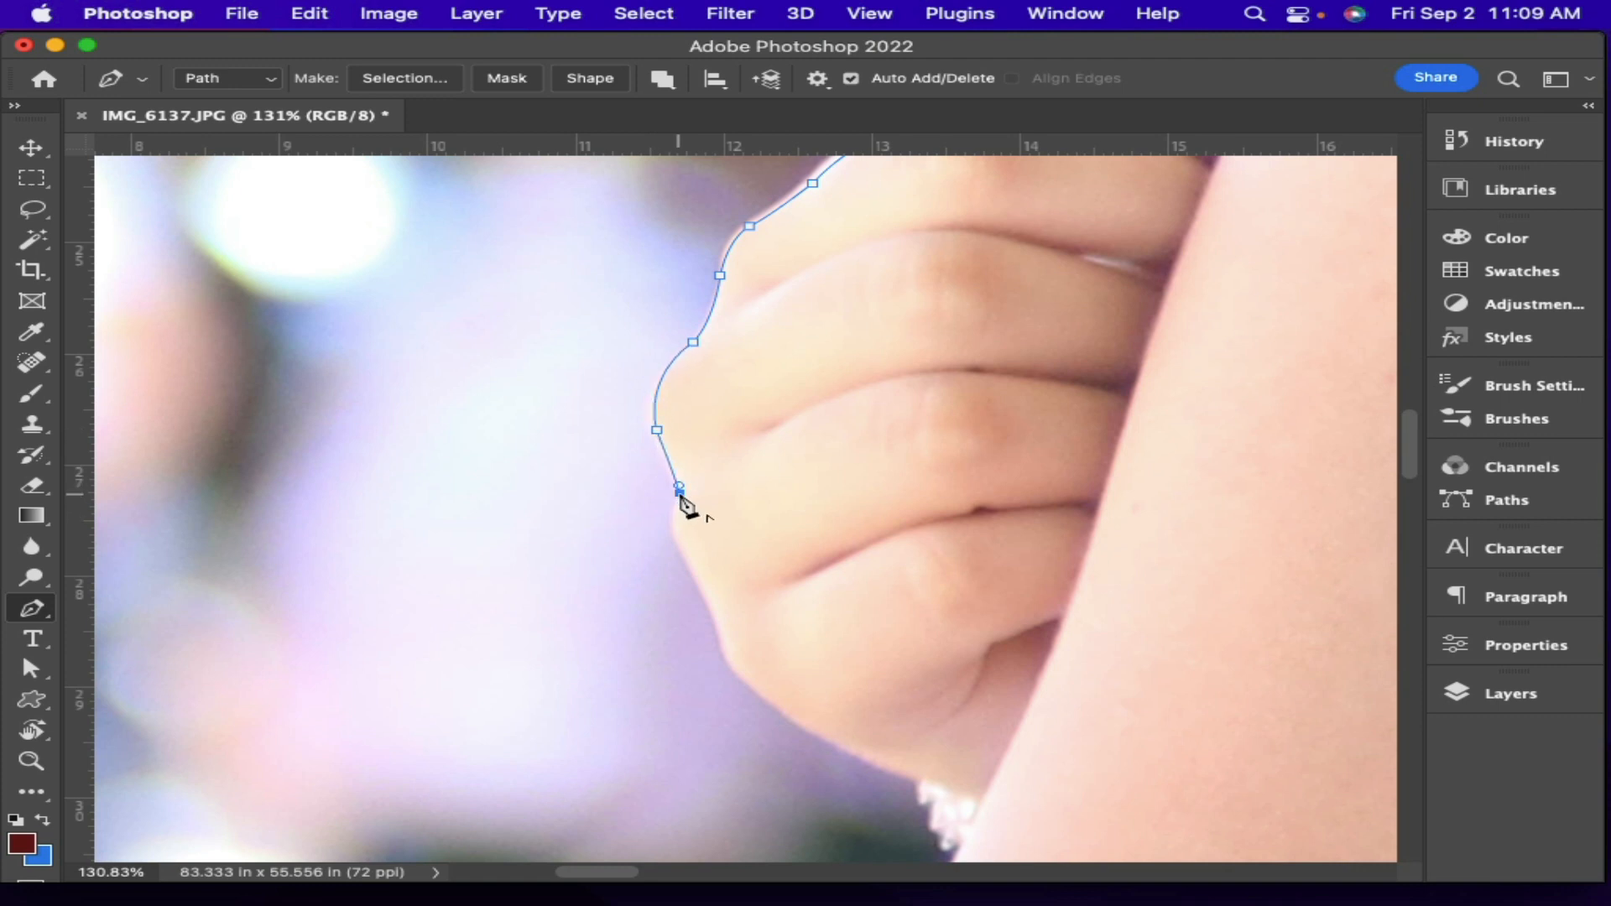
drag(694, 567, 718, 601)
alt+click(694, 567)
drag(734, 656, 741, 683)
alt+click(733, 656)
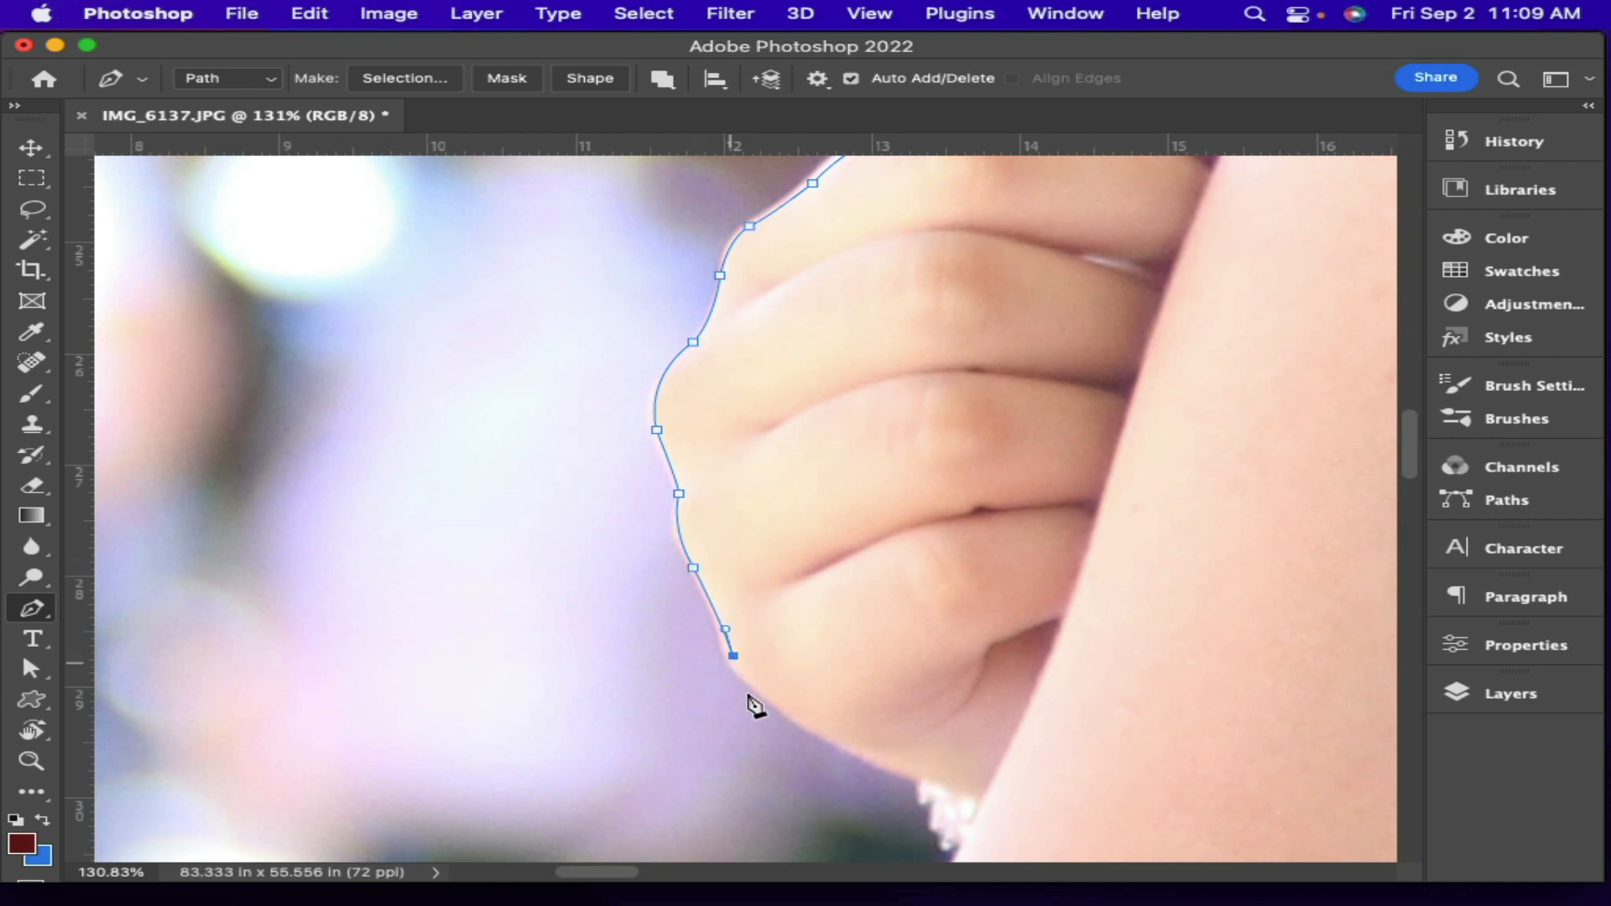
Trace the underside of the fist and the edge of the beaded bracelet to where it meets the arm
drag(855, 755, 1147, 401)
alt+click(855, 754)
click(1106, 390)
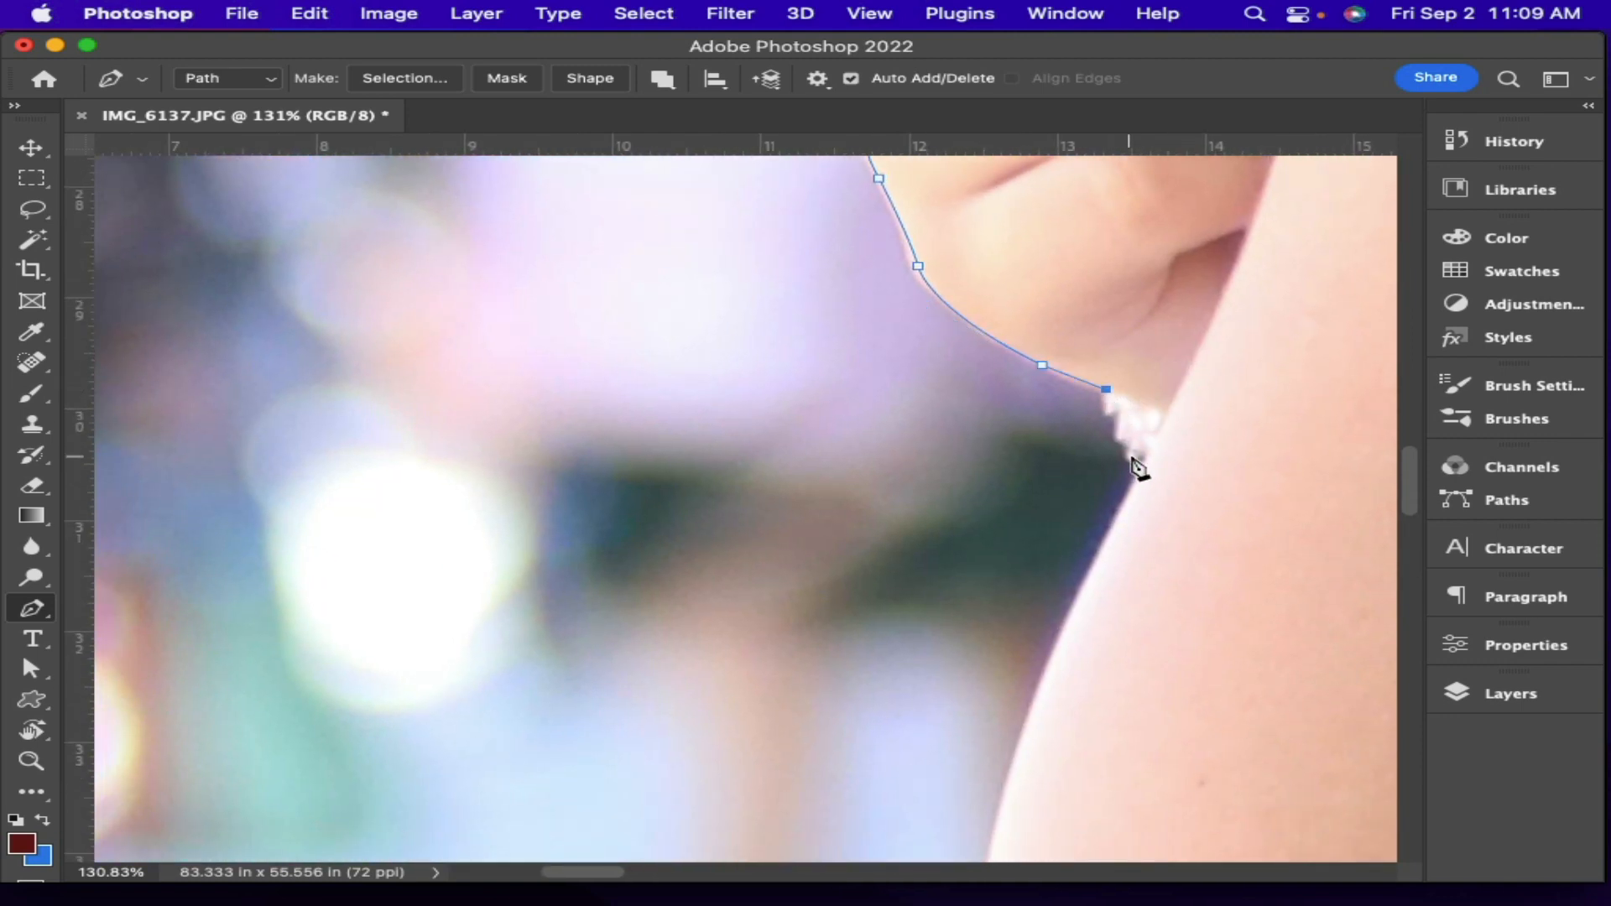
drag(1169, 485, 1183, 494)
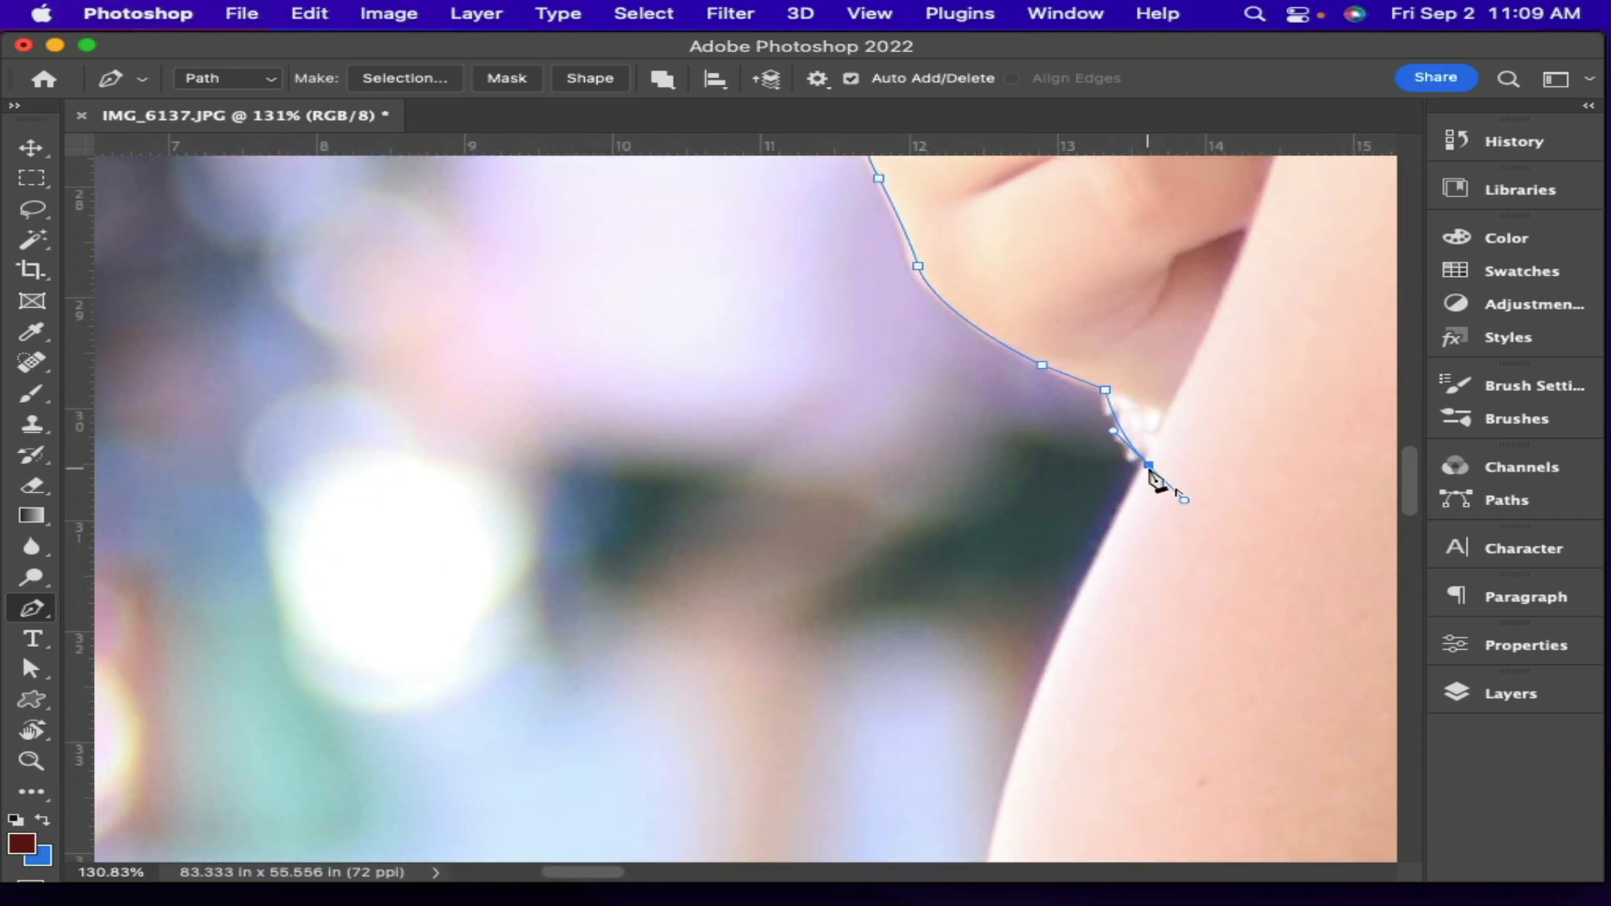
drag(521, 394, 472, 394)
drag(354, 386, 30, 245)
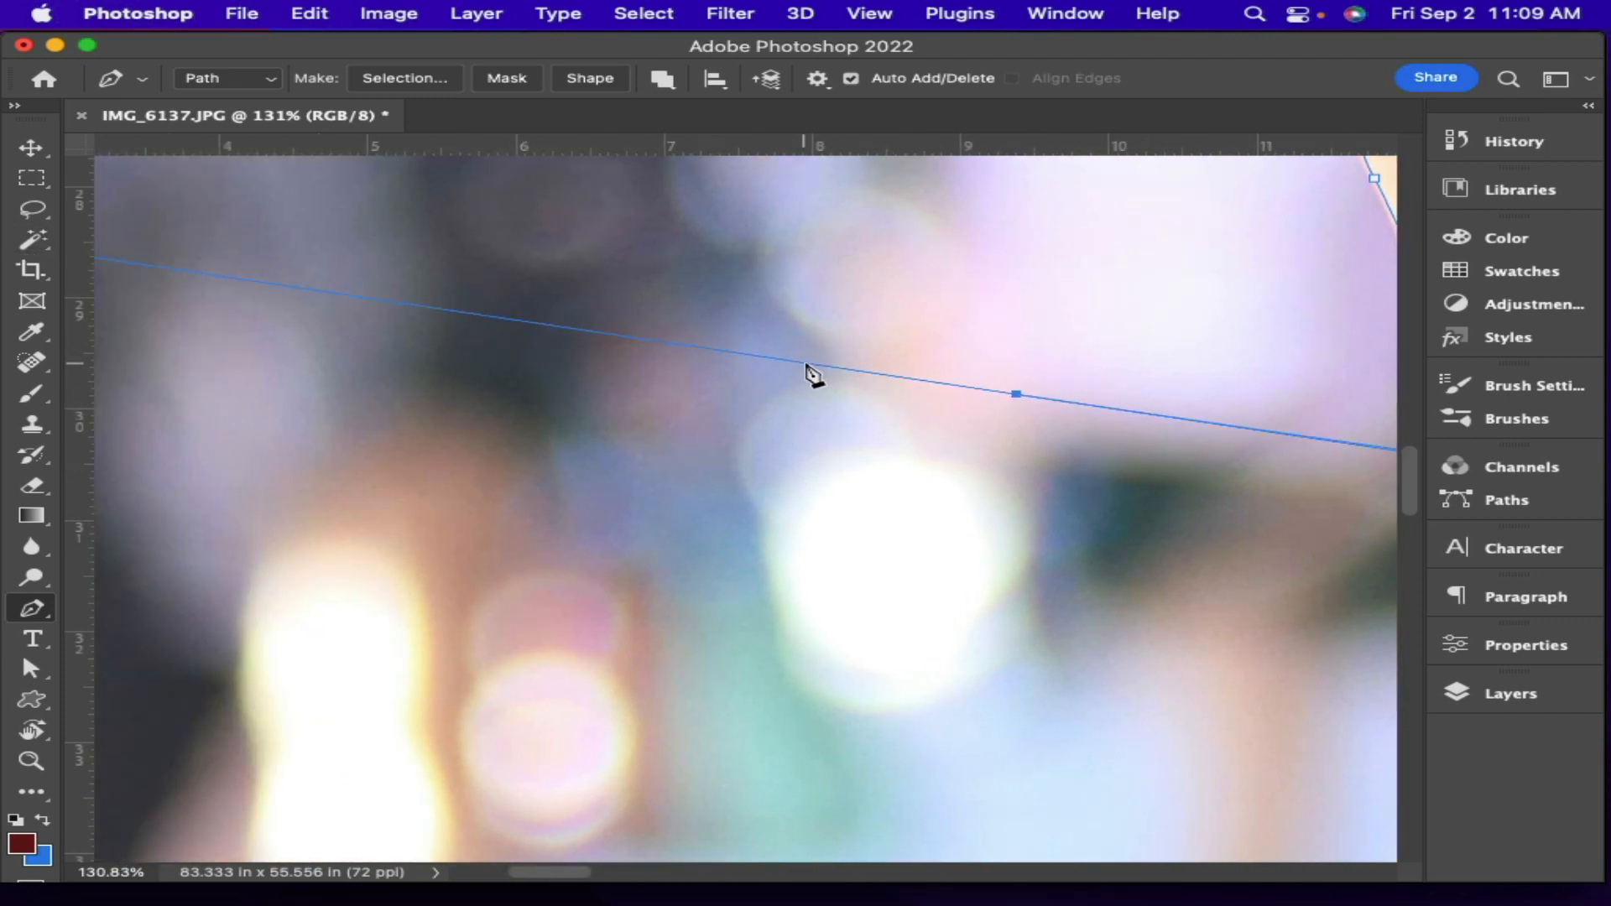
drag(1027, 458, 607, 439)
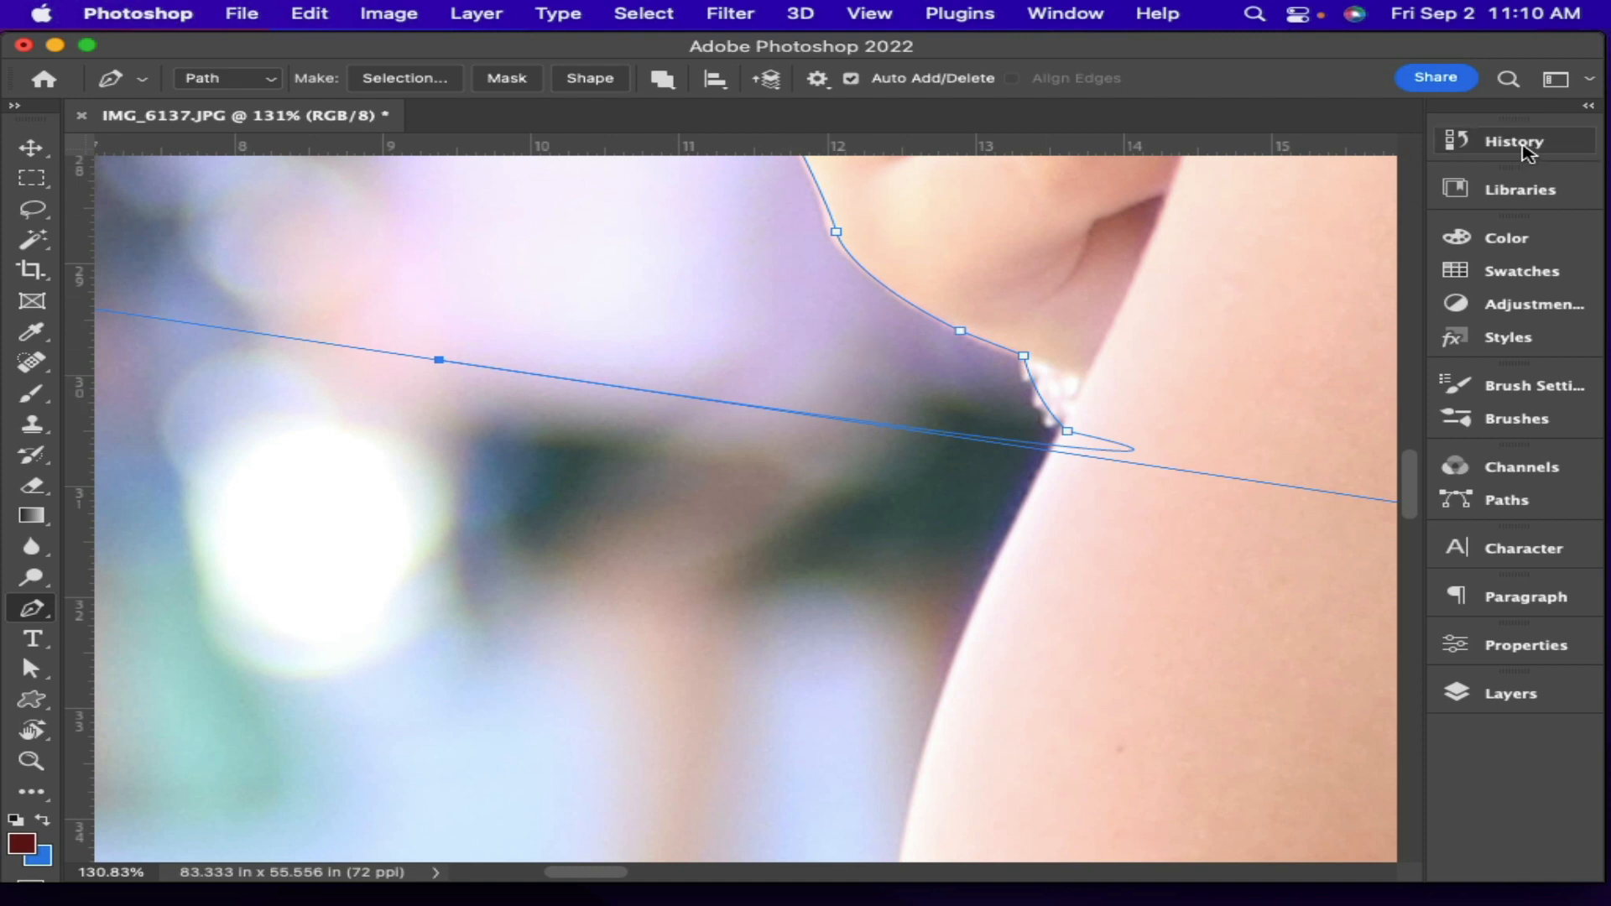
Revert the document to the last Pick-up Path state in the History to remove the stray anchor point
click(1514, 142)
click(1515, 145)
click(1059, 15)
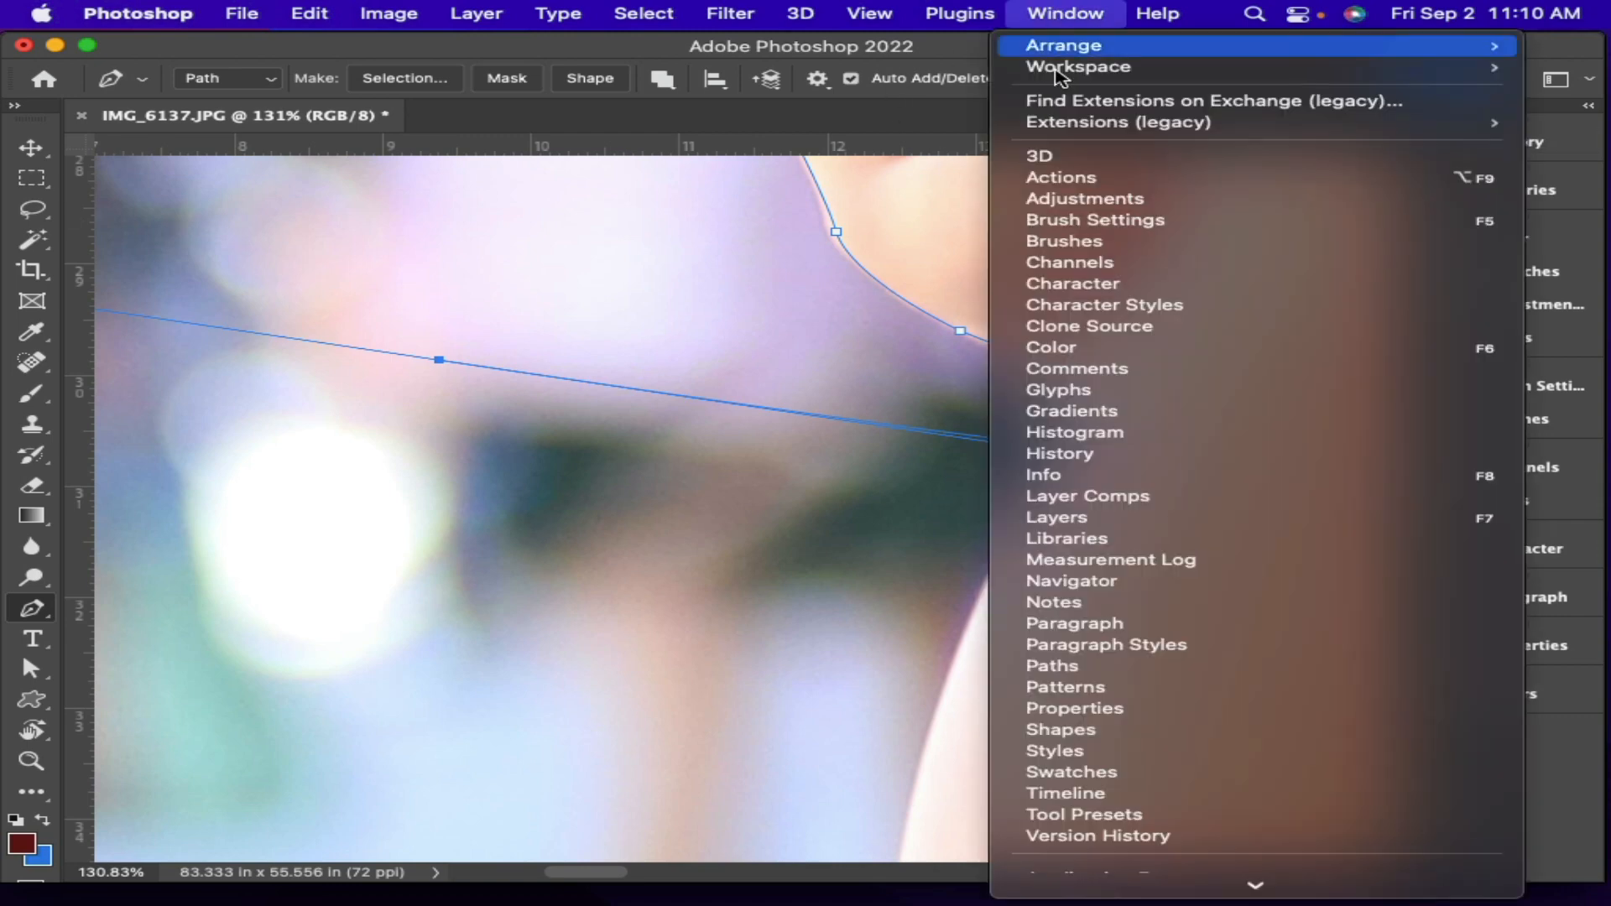
click(1061, 454)
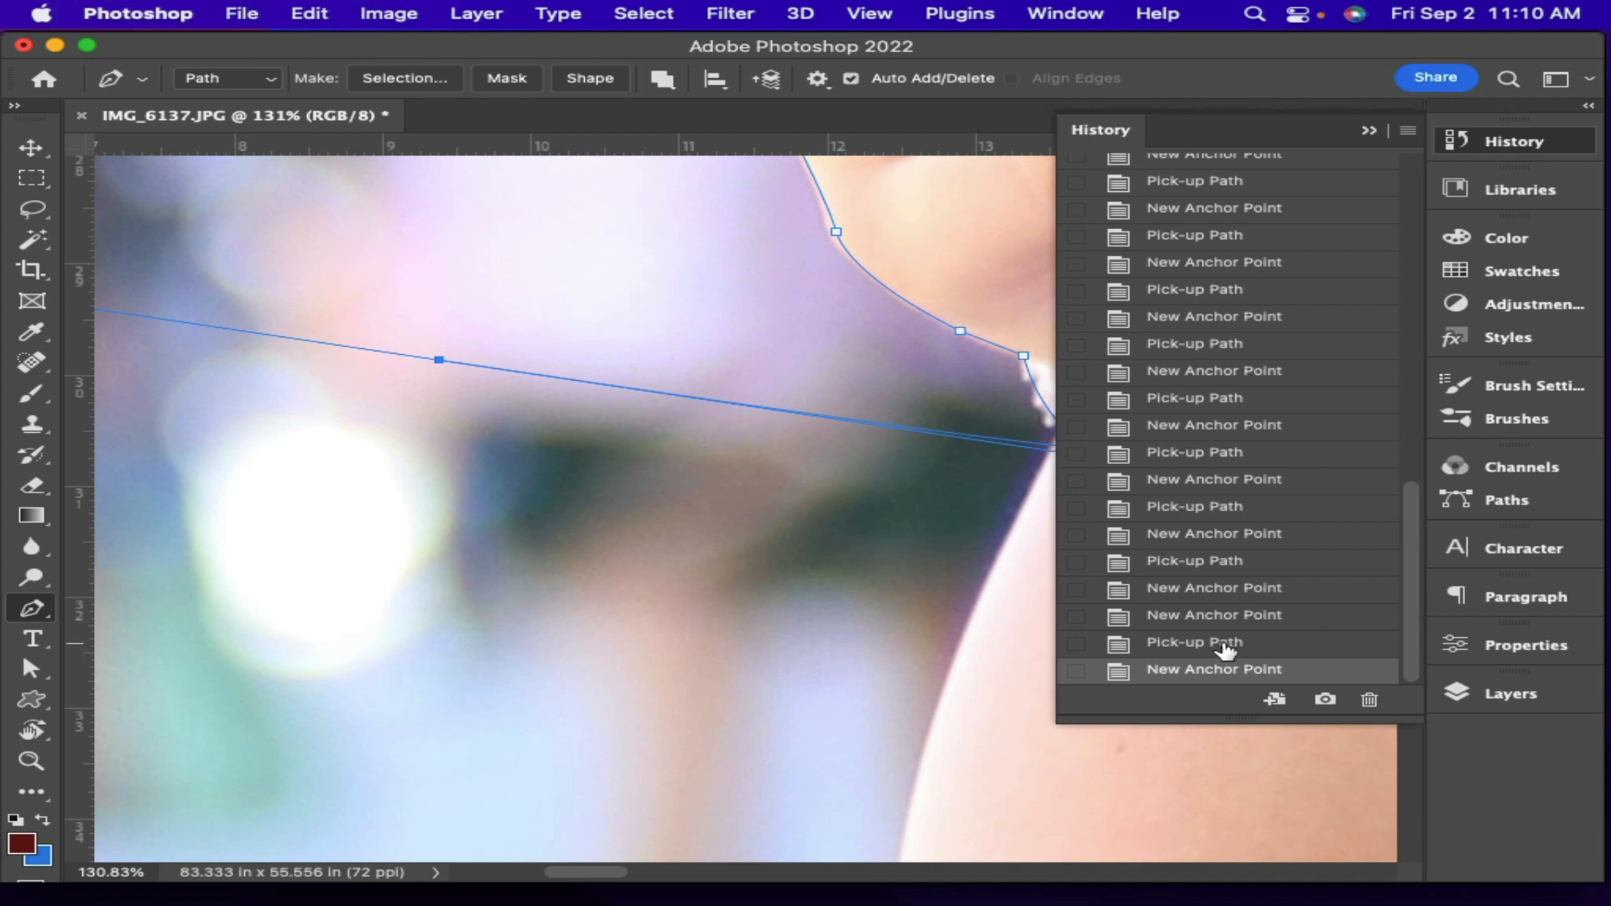
click(1226, 646)
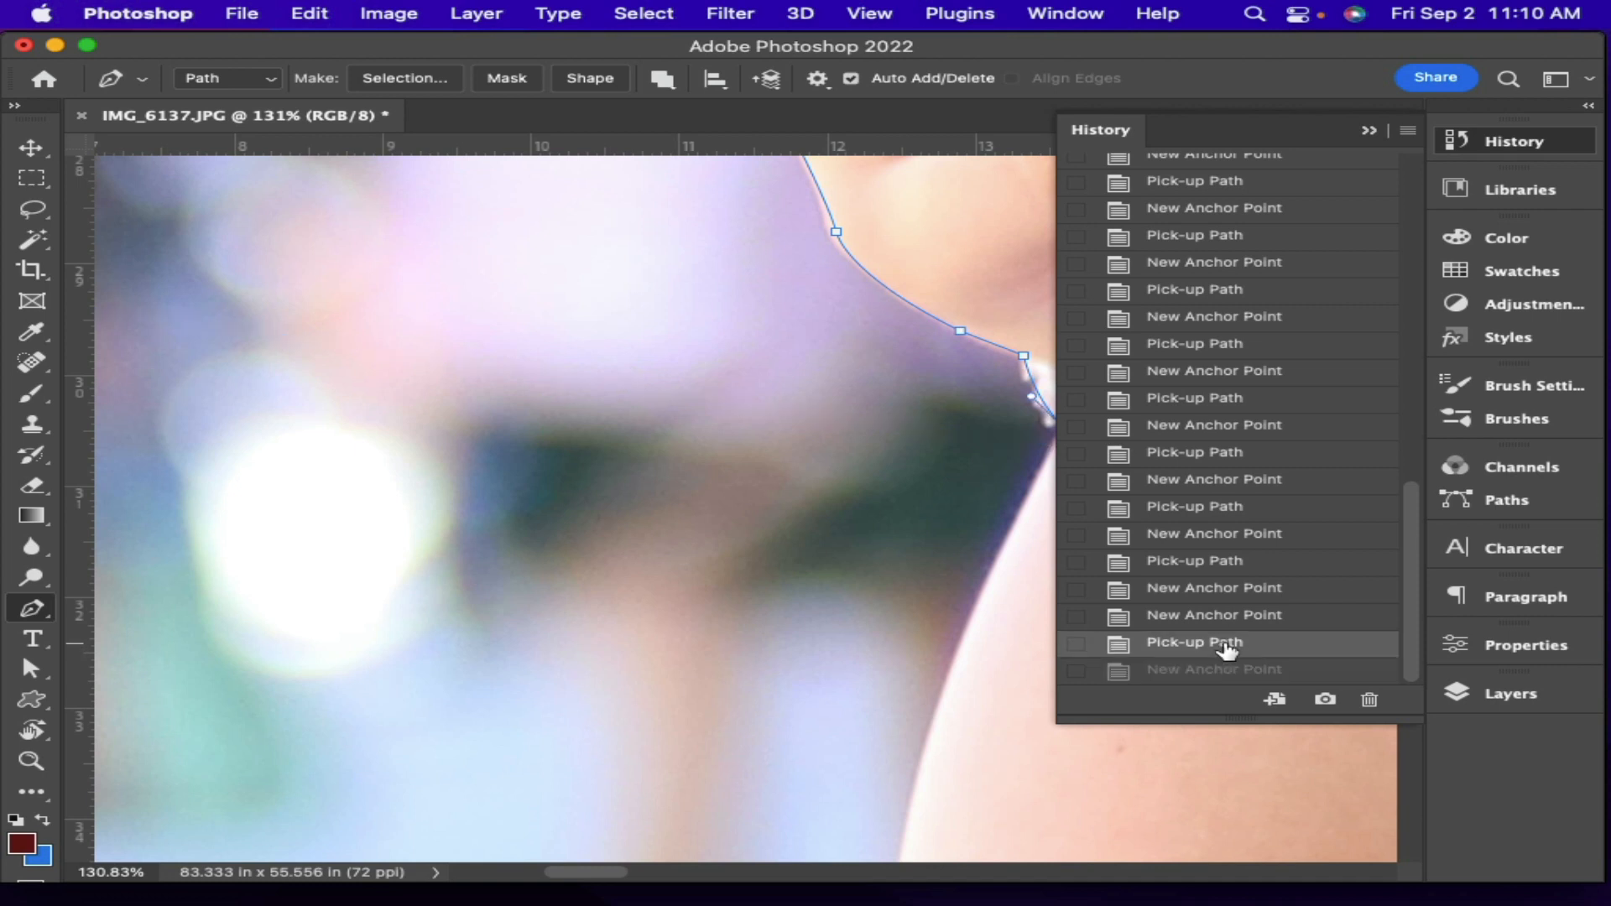
click(1370, 132)
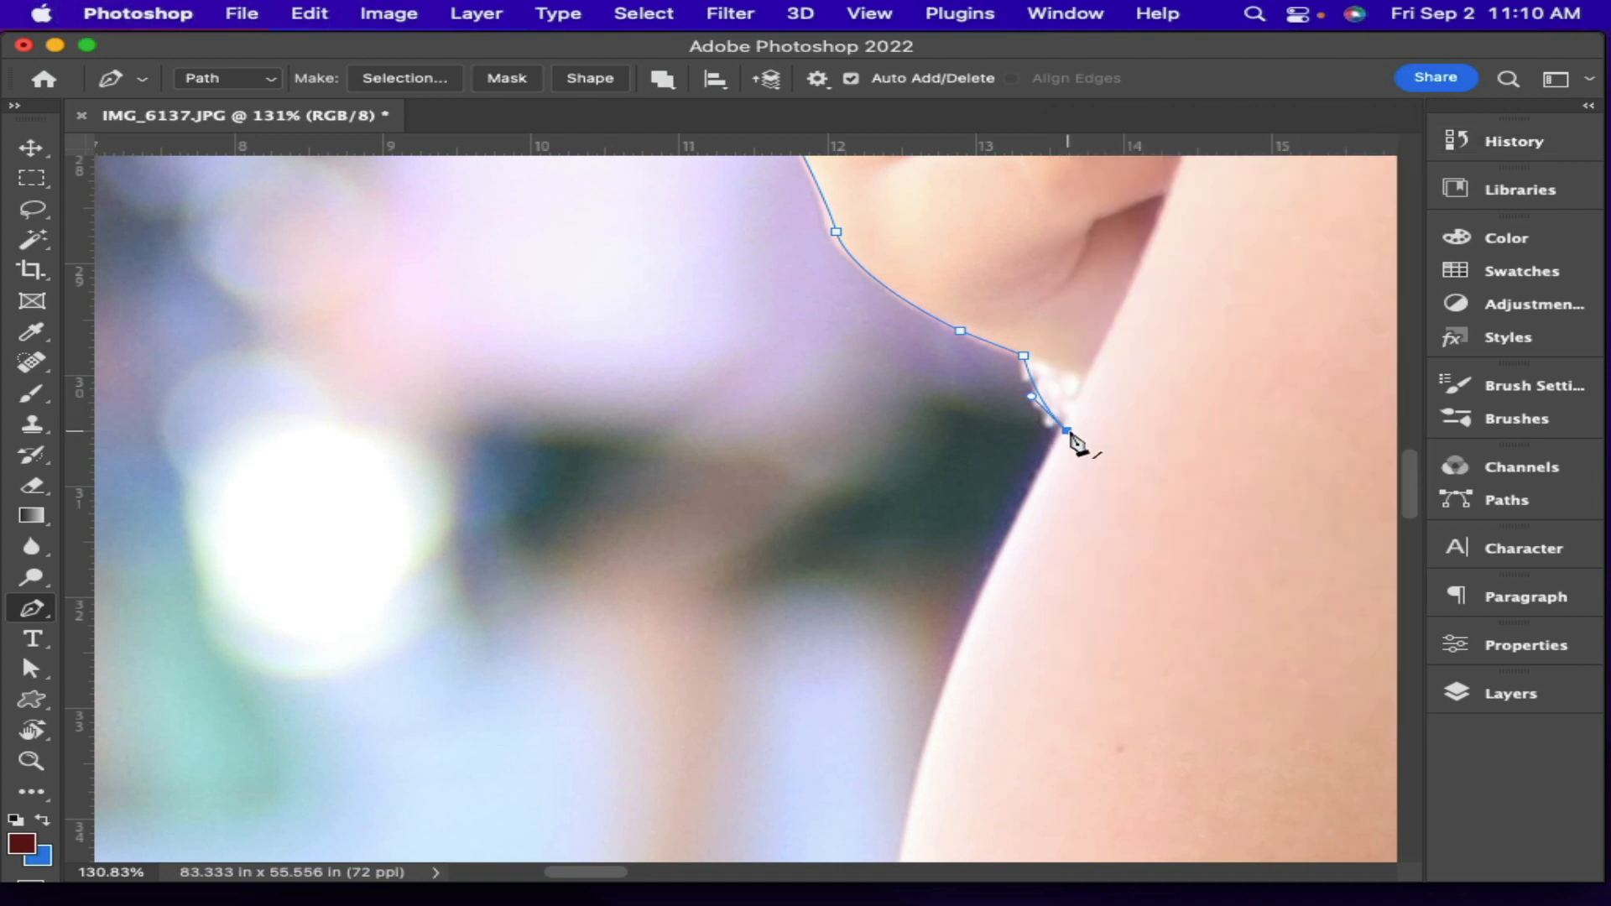
Trace the outer edge of the arm from the beaded bracelet down to where the elbow meets the black backpack
drag(957, 672, 953, 349)
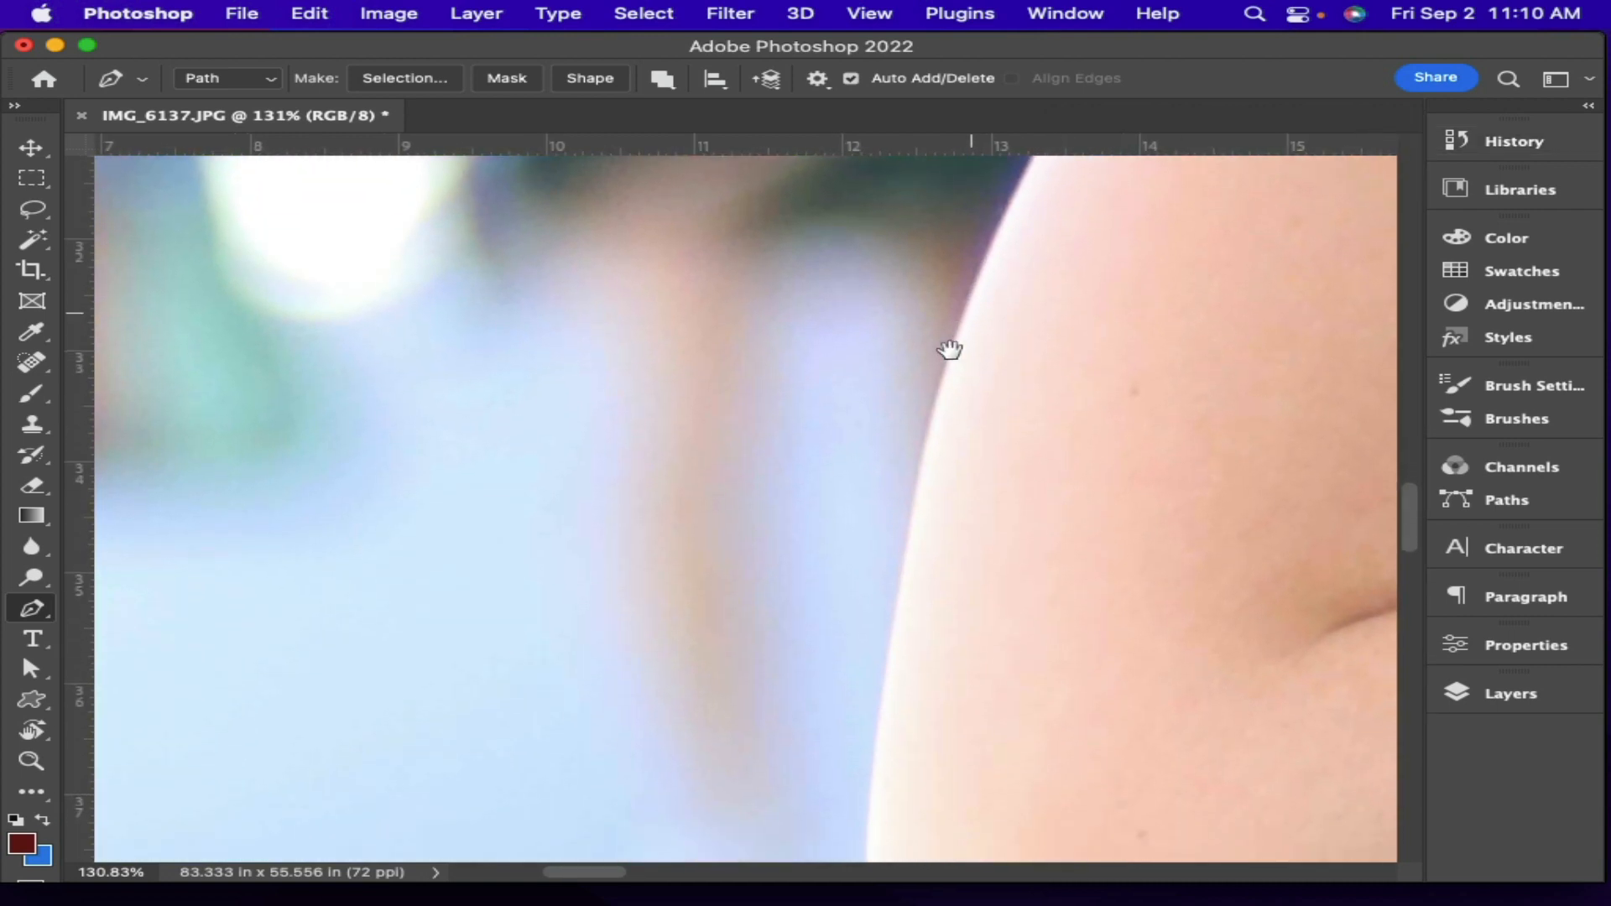
drag(941, 499, 849, 500)
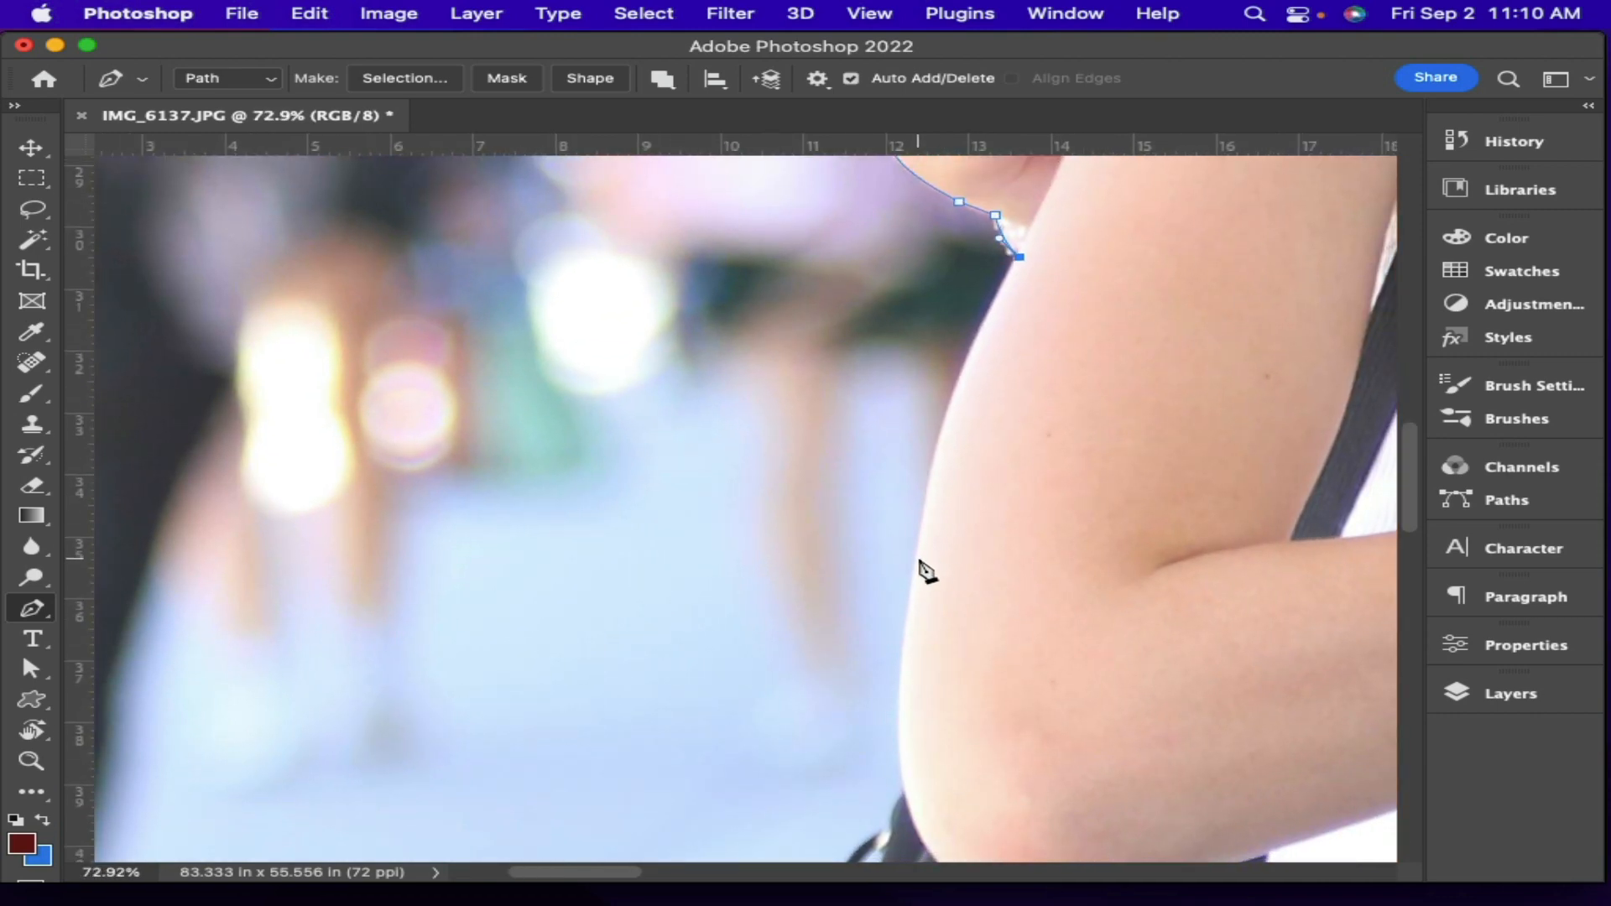
drag(895, 635, 878, 766)
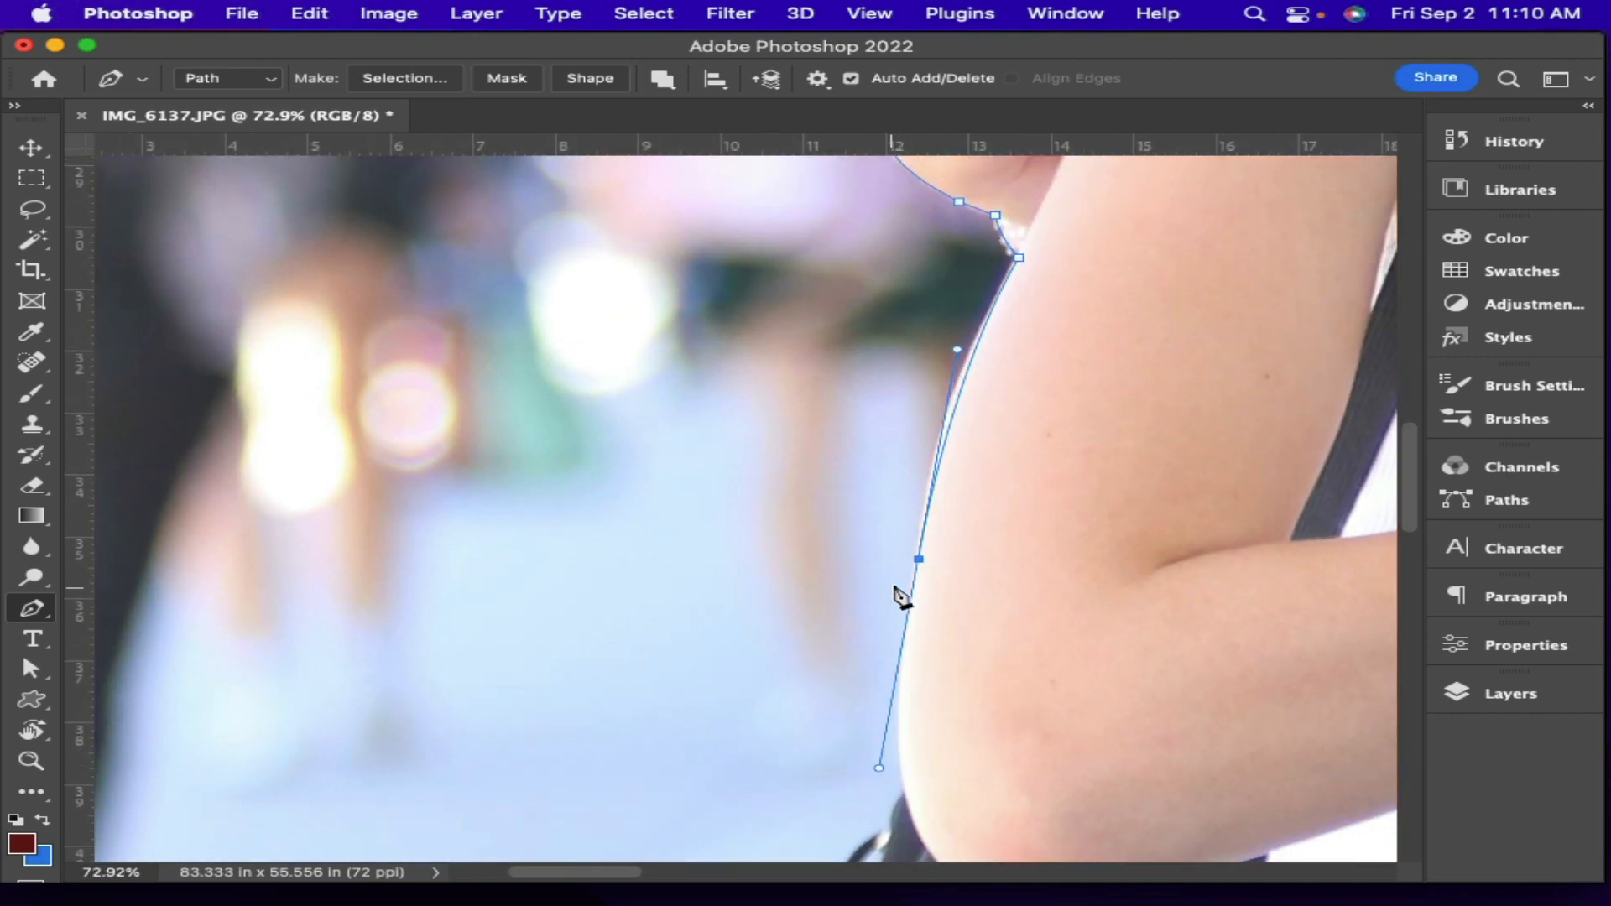
alt+click(918, 559)
drag(945, 712, 884, 471)
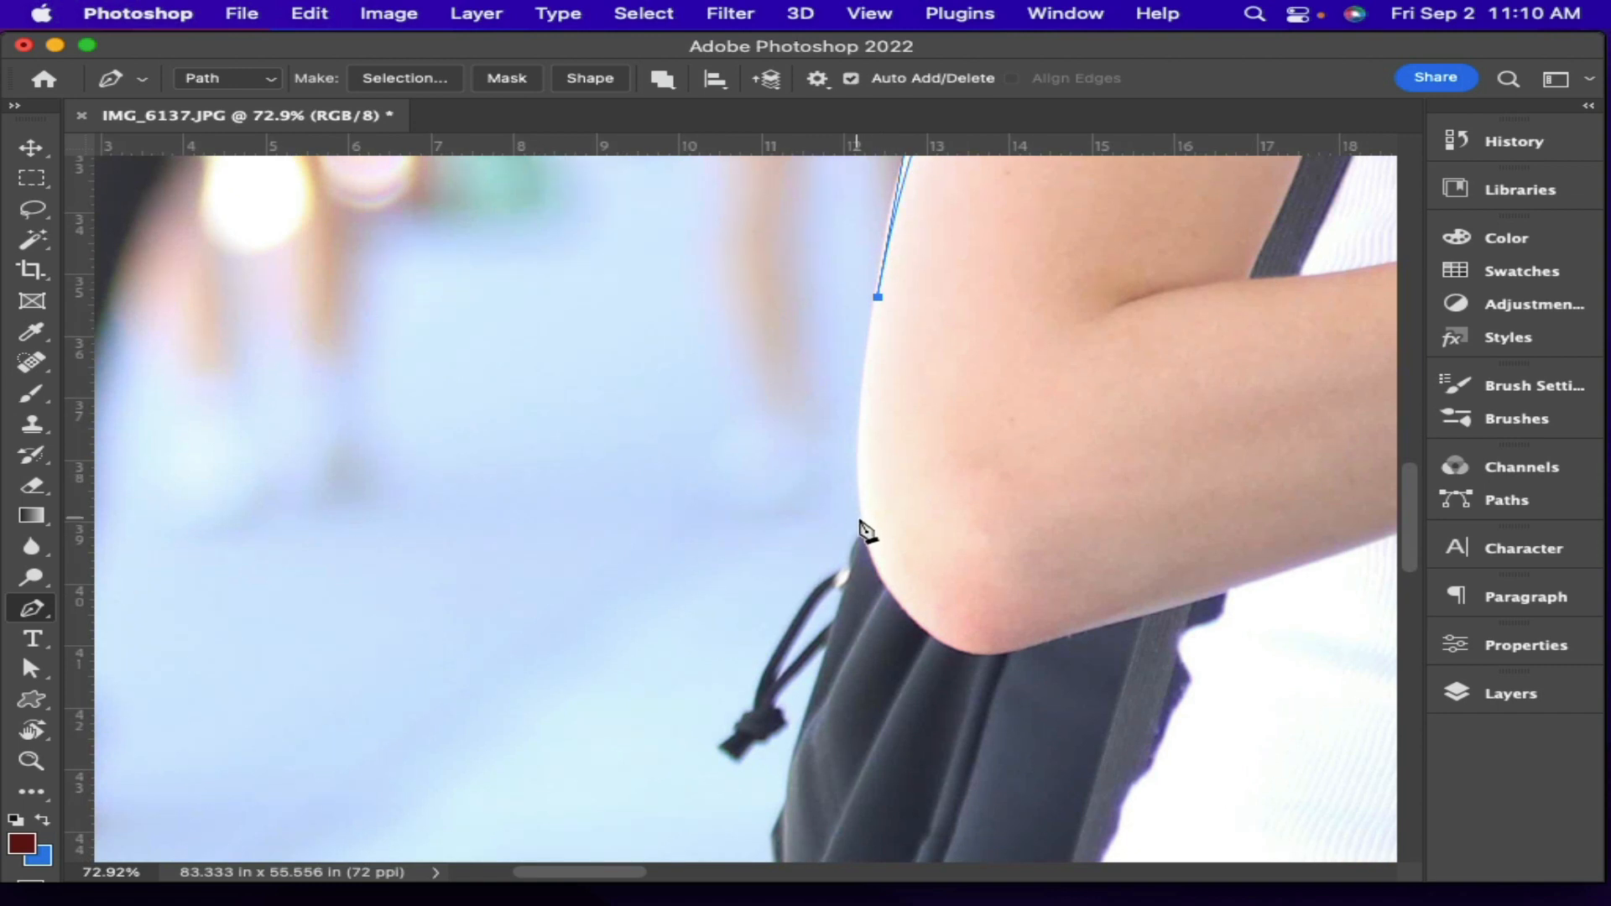
drag(865, 527, 883, 599)
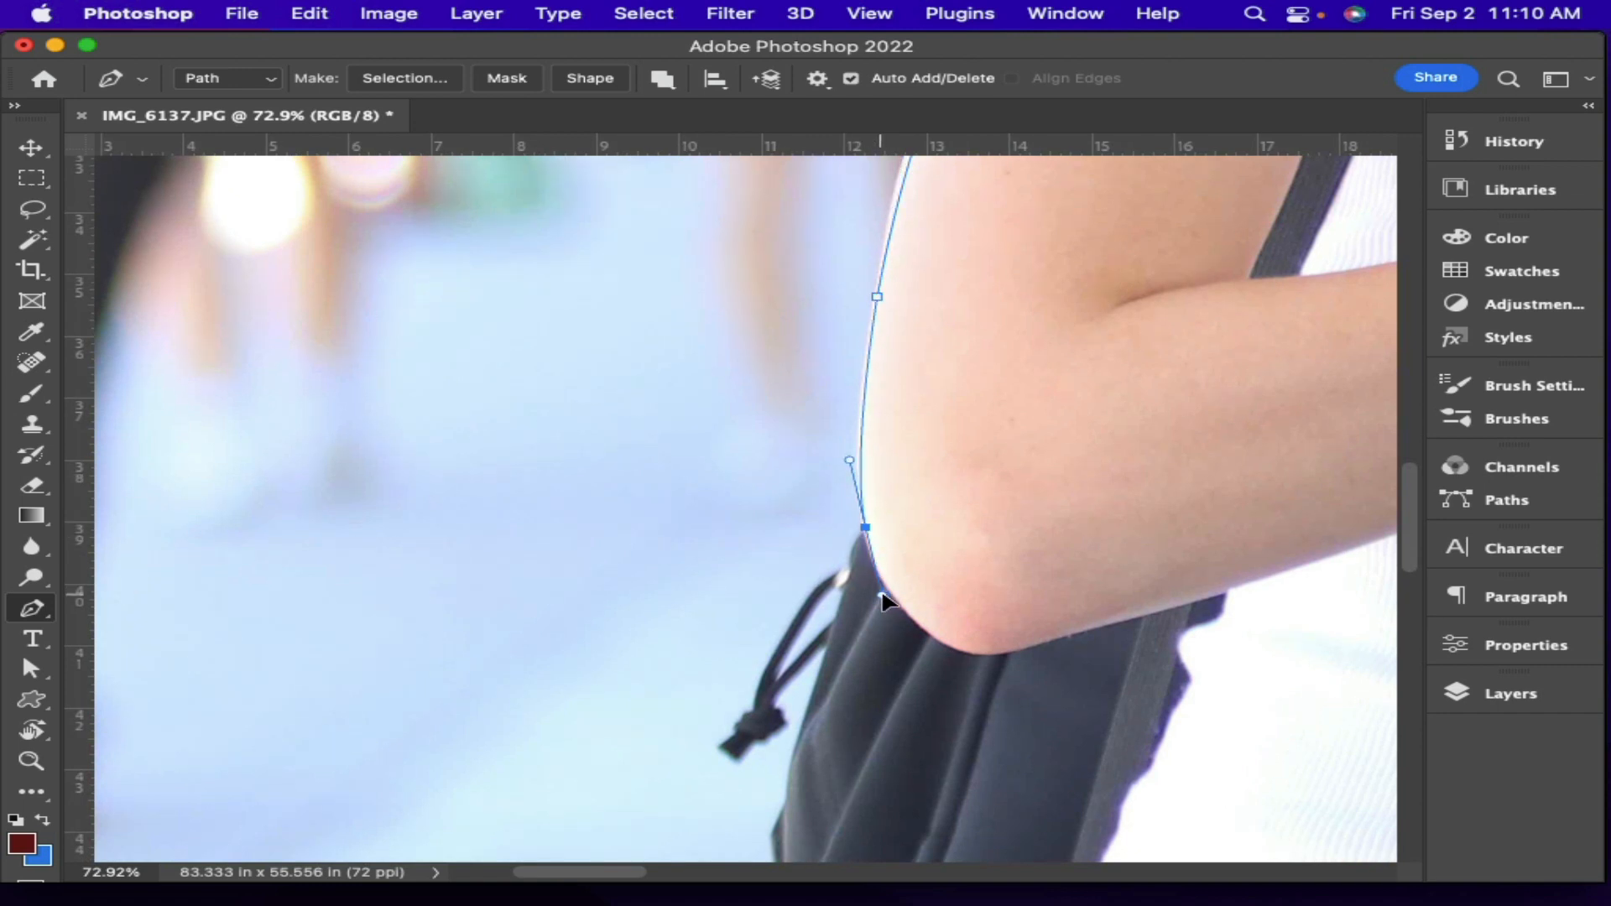
Trace the backpack's outer edge from the elbow, skipping the hanging drawstring, down to the notch above its light-coloured zipper pull
scroll(865, 546, down, 7)
scroll(865, 546, left, 4)
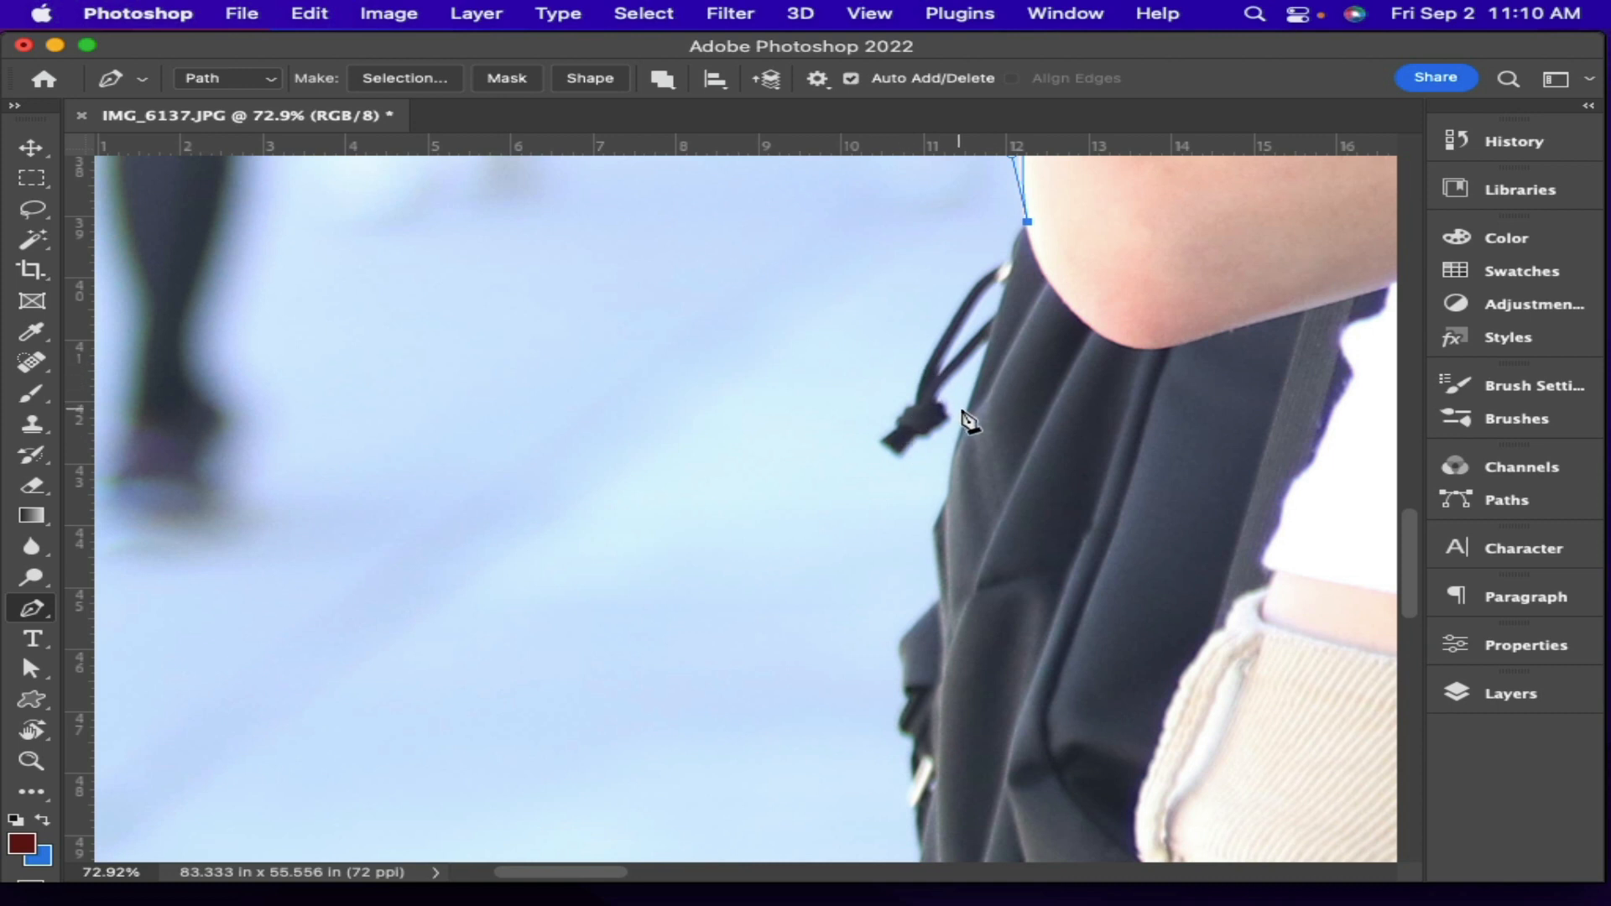
drag(971, 411, 913, 700)
alt+click(974, 412)
alt+click(951, 506)
alt+click(944, 600)
alt+click(902, 652)
scroll(927, 759, down, 4)
scroll(928, 759, right, 2)
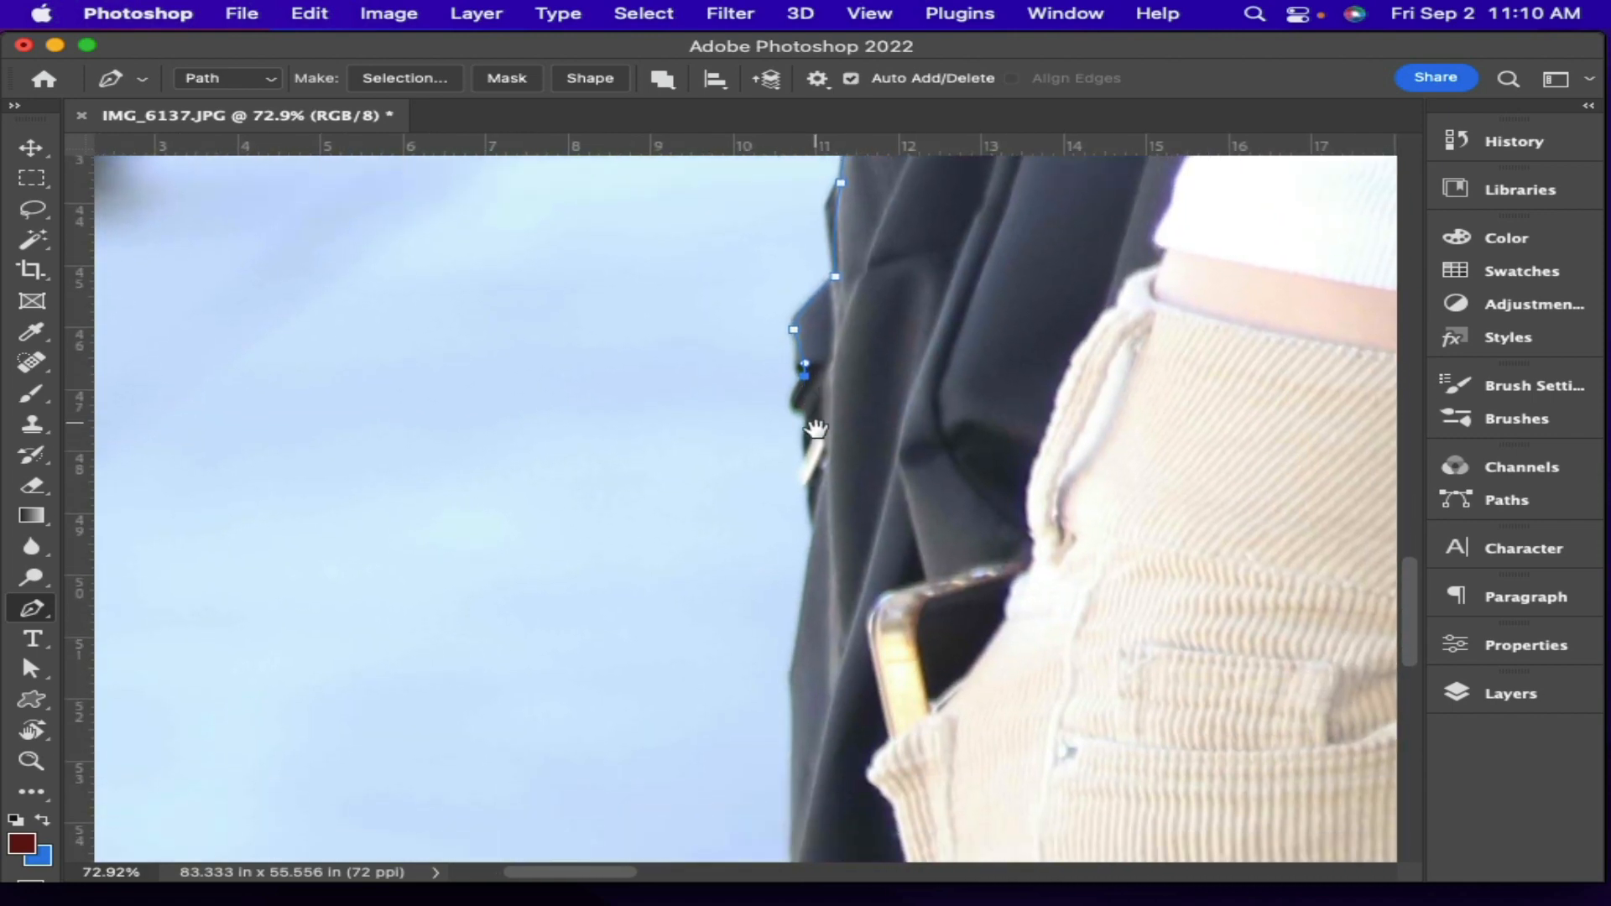
Continue the path with straight segments across the girls' waists to the far girl's jeans and up to her brown sleeve near the shoulder
drag(1077, 473, 727, 392)
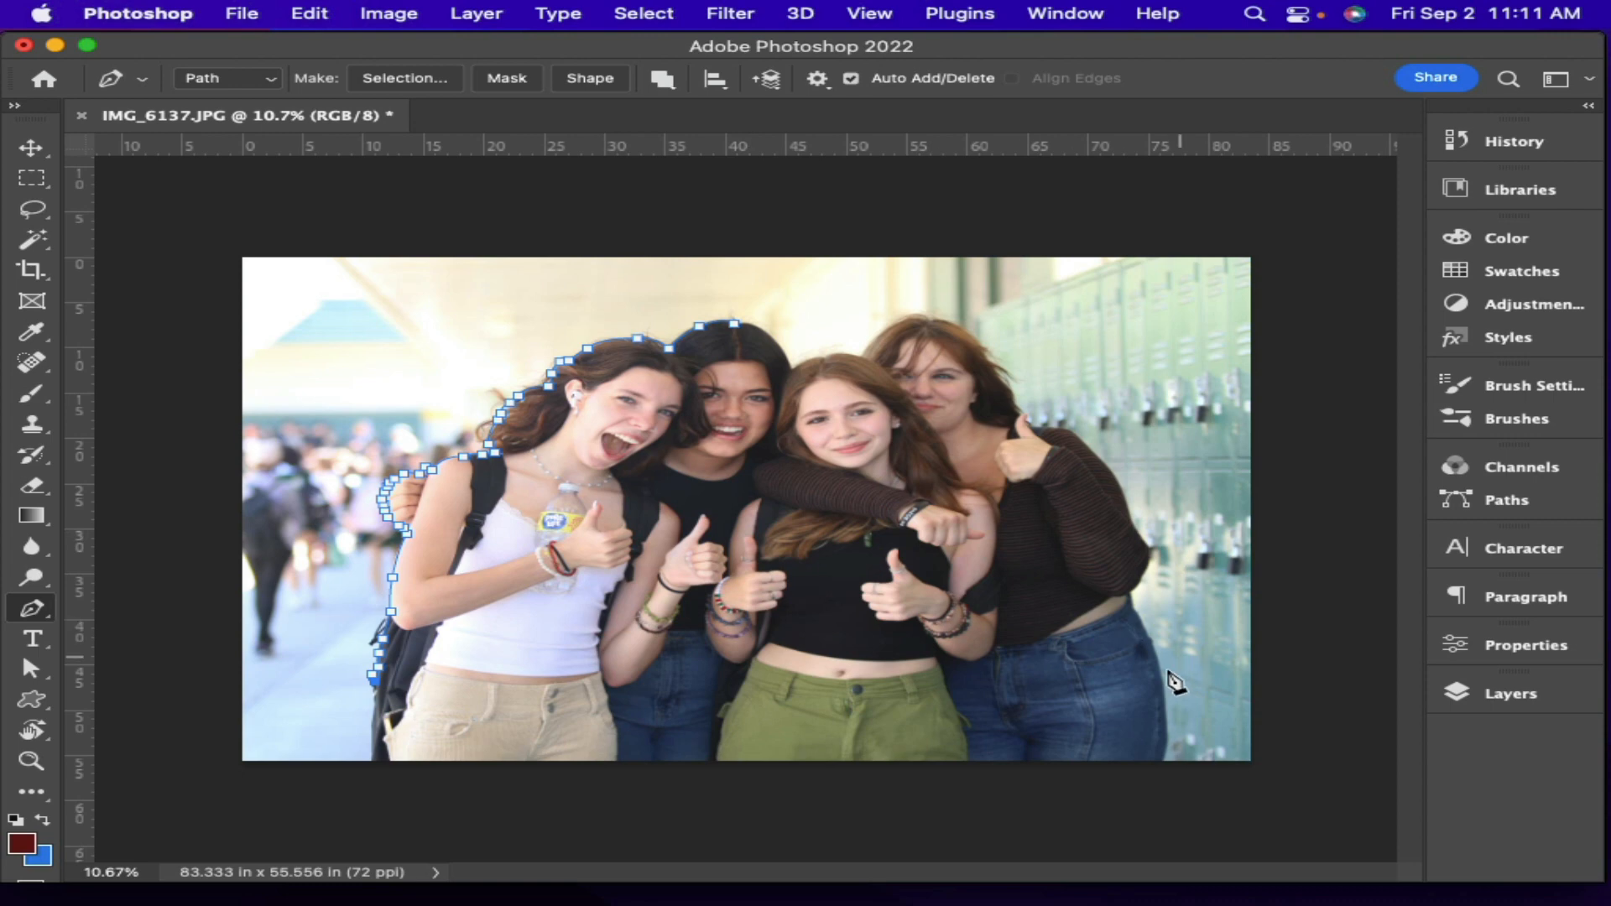
click(1127, 725)
click(1065, 451)
click(873, 347)
click(736, 324)
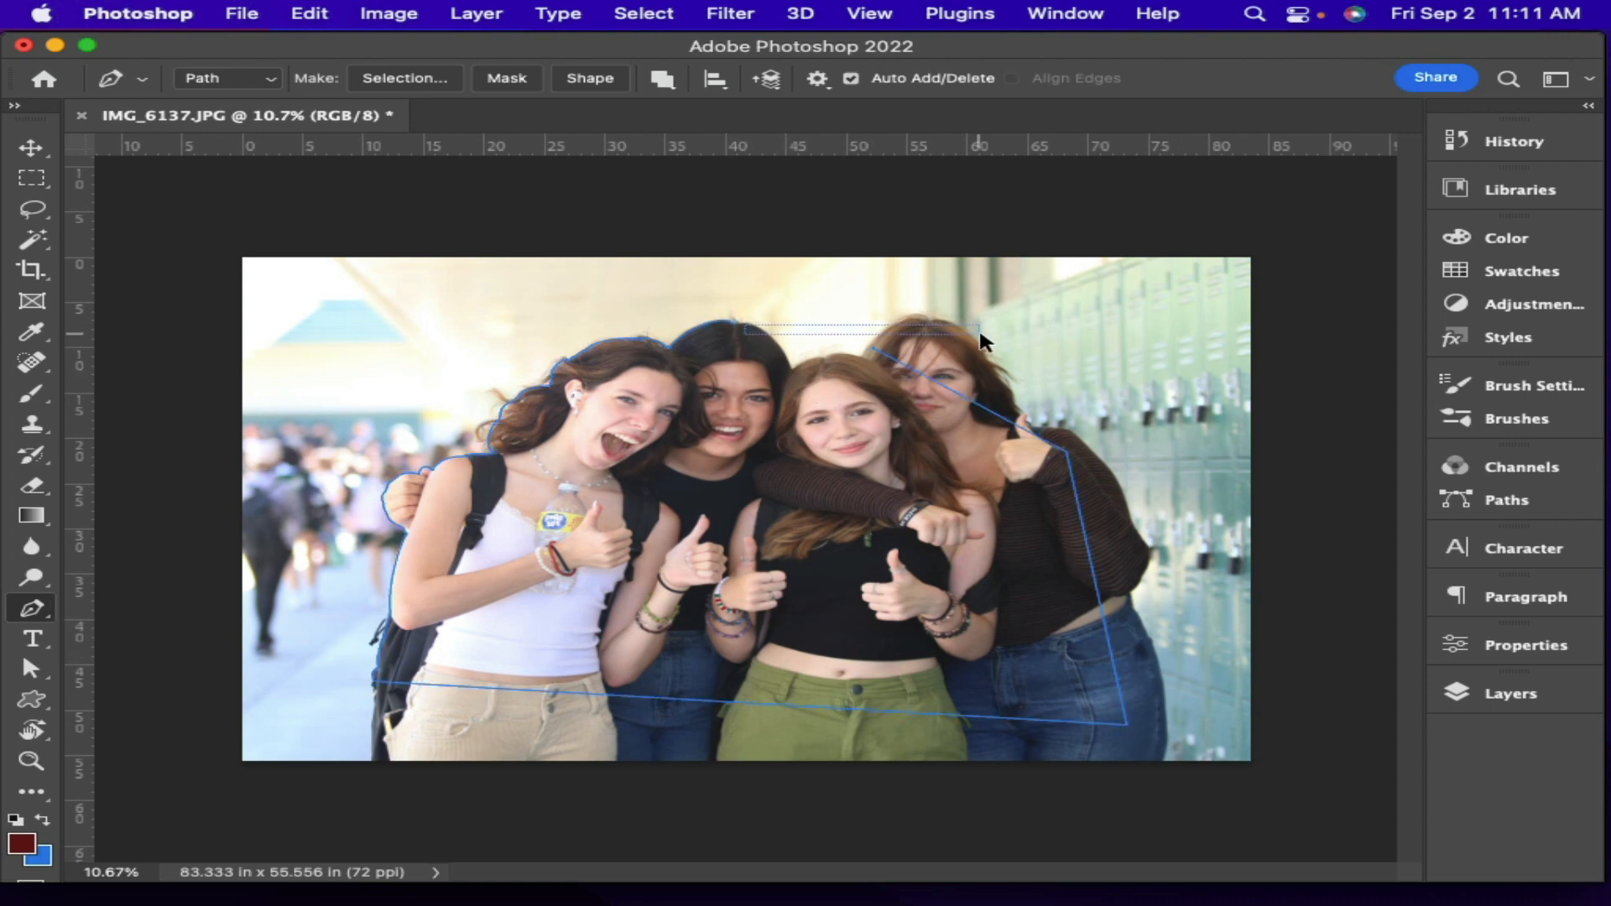
key(super+z)
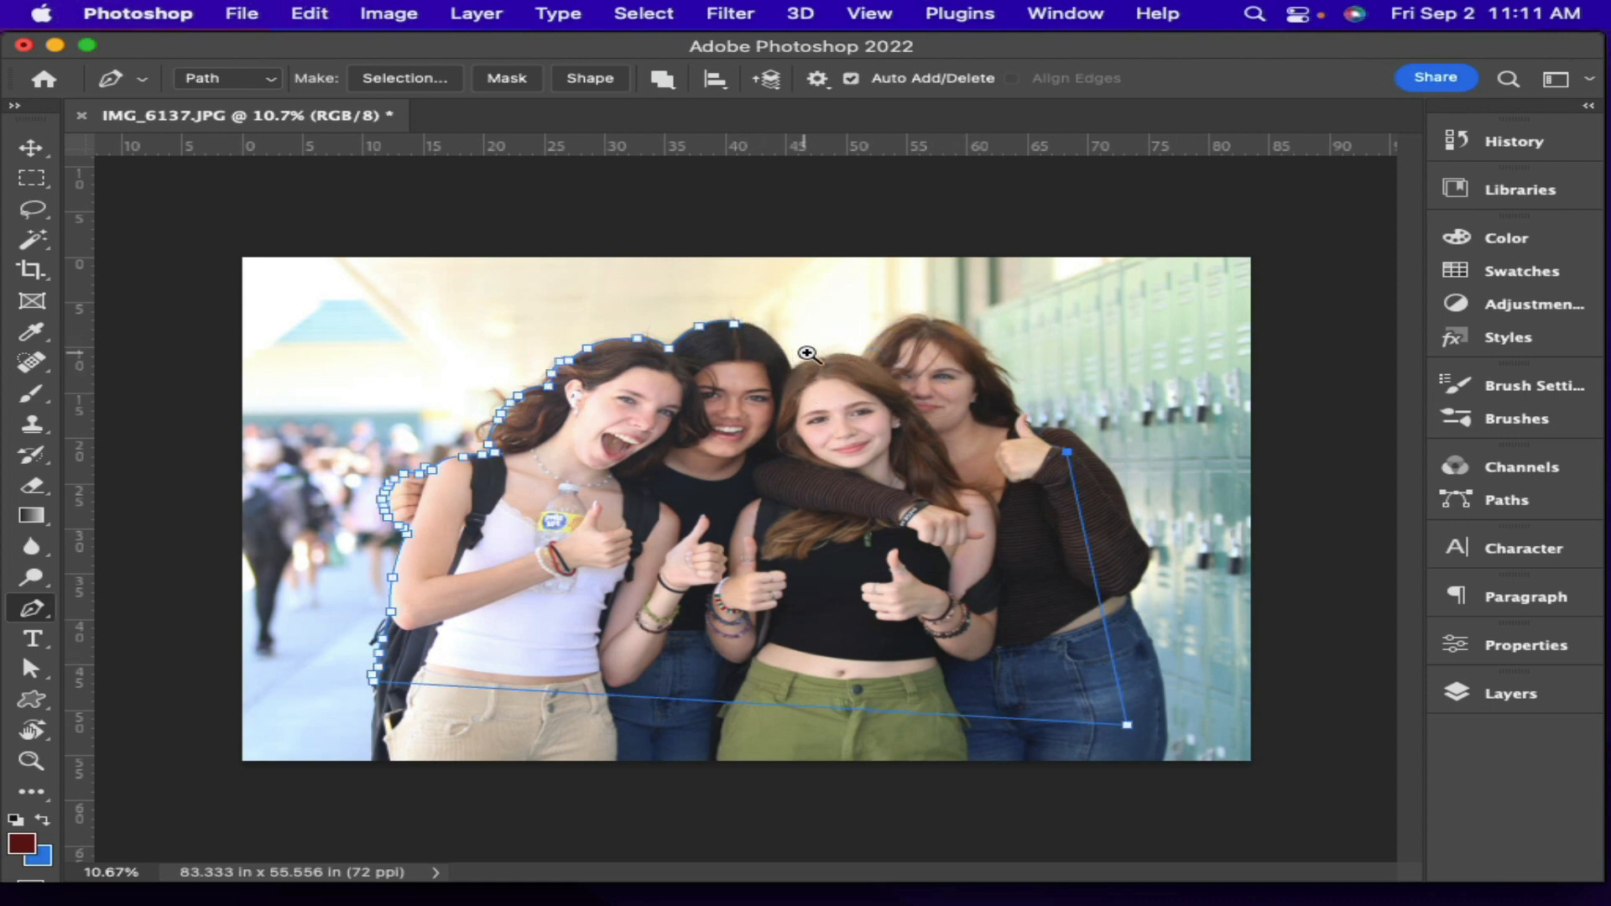
Extend the path with straight segments over the front girl's light brown hair to where it meets the black hair
drag(809, 349, 969, 336)
click(979, 394)
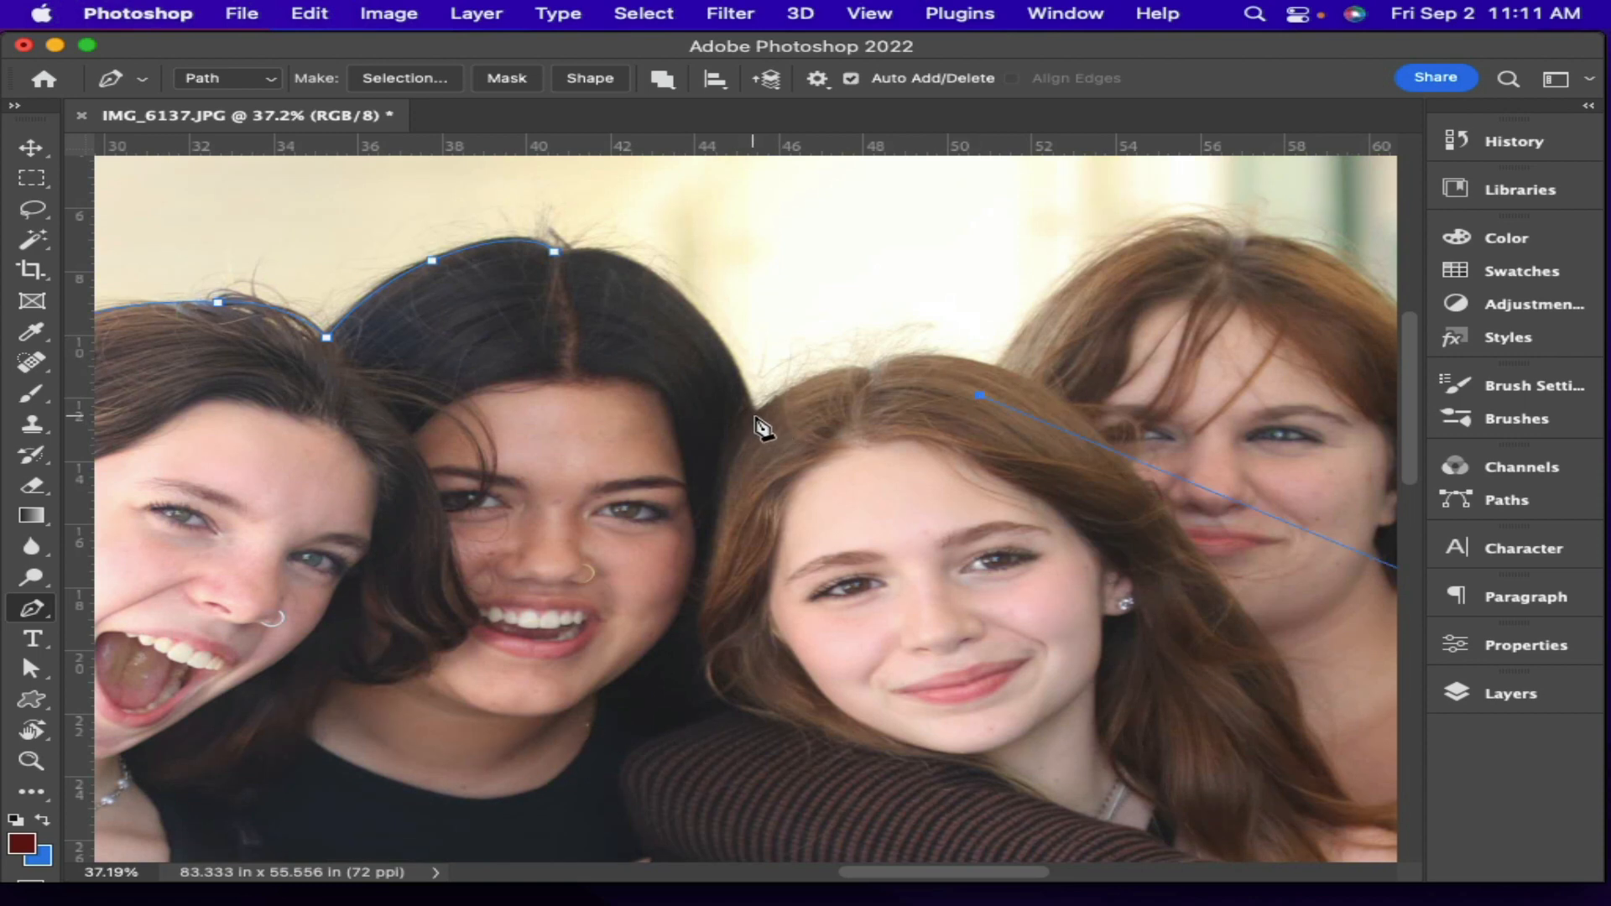
drag(651, 337, 882, 558)
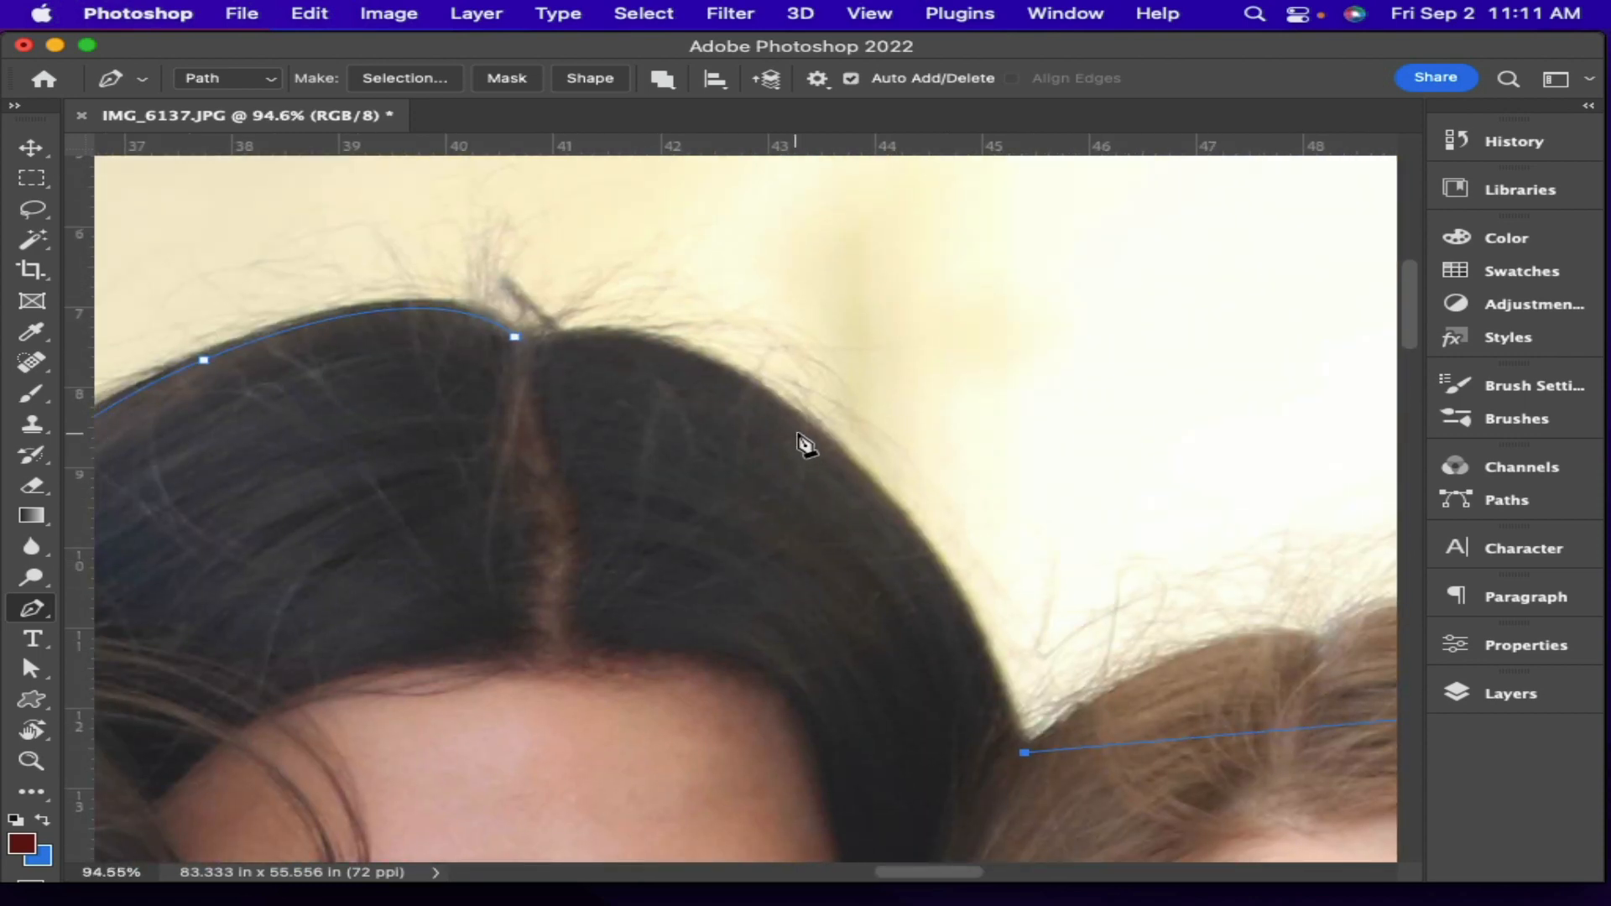
Trace the curve of the black hair up to the starting anchor at the parting and close the path
drag(804, 427, 664, 353)
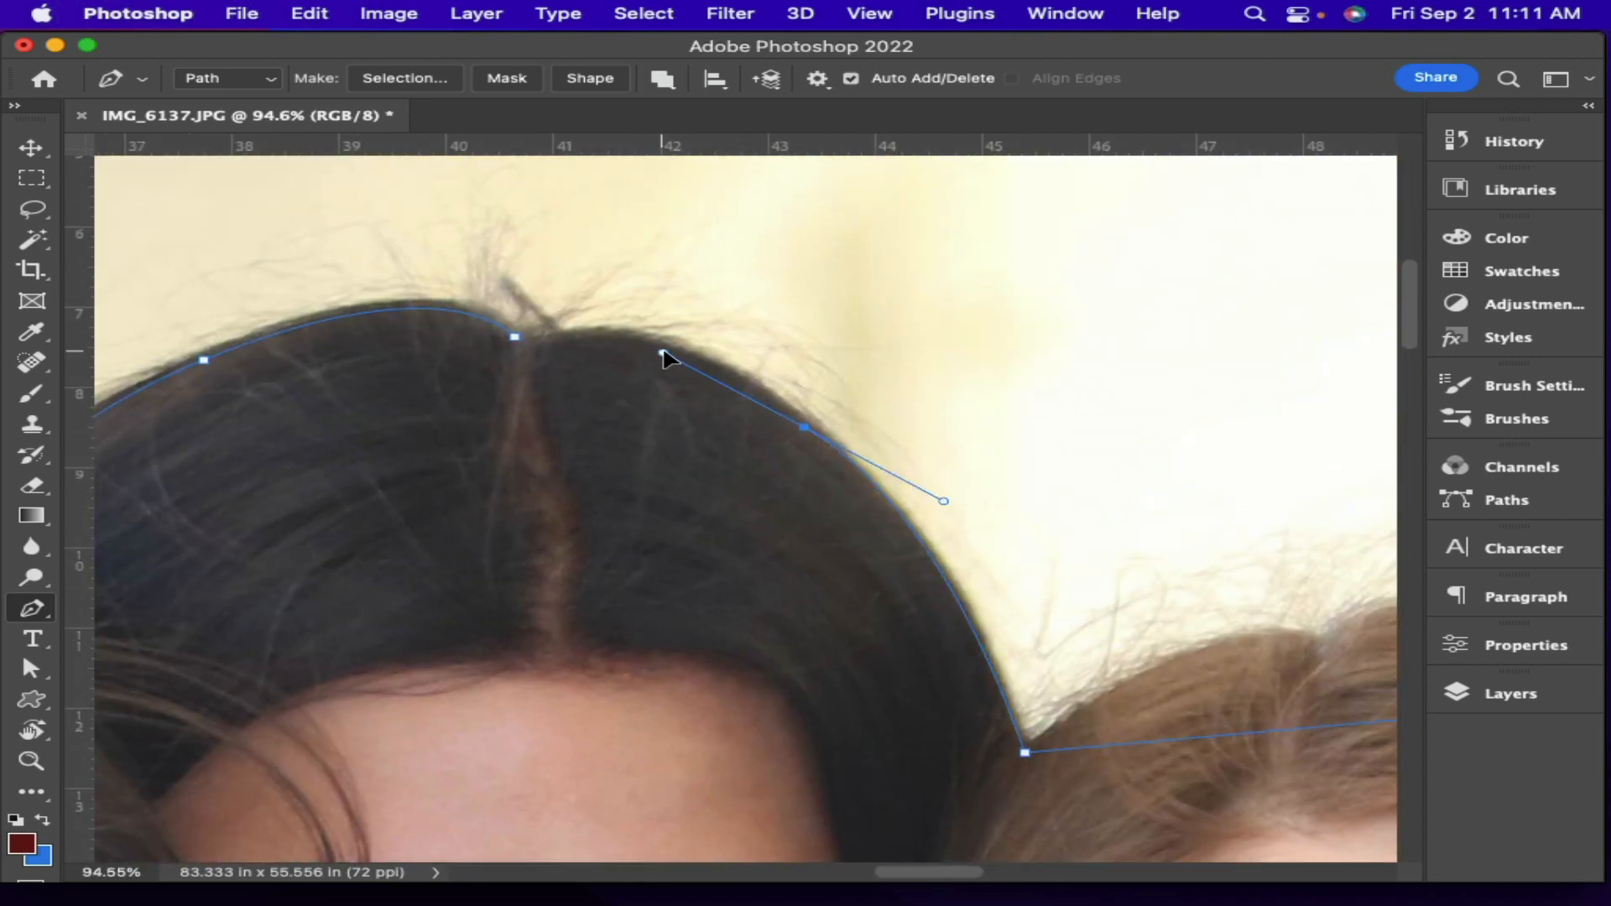
alt+click(804, 427)
drag(514, 337, 334, 379)
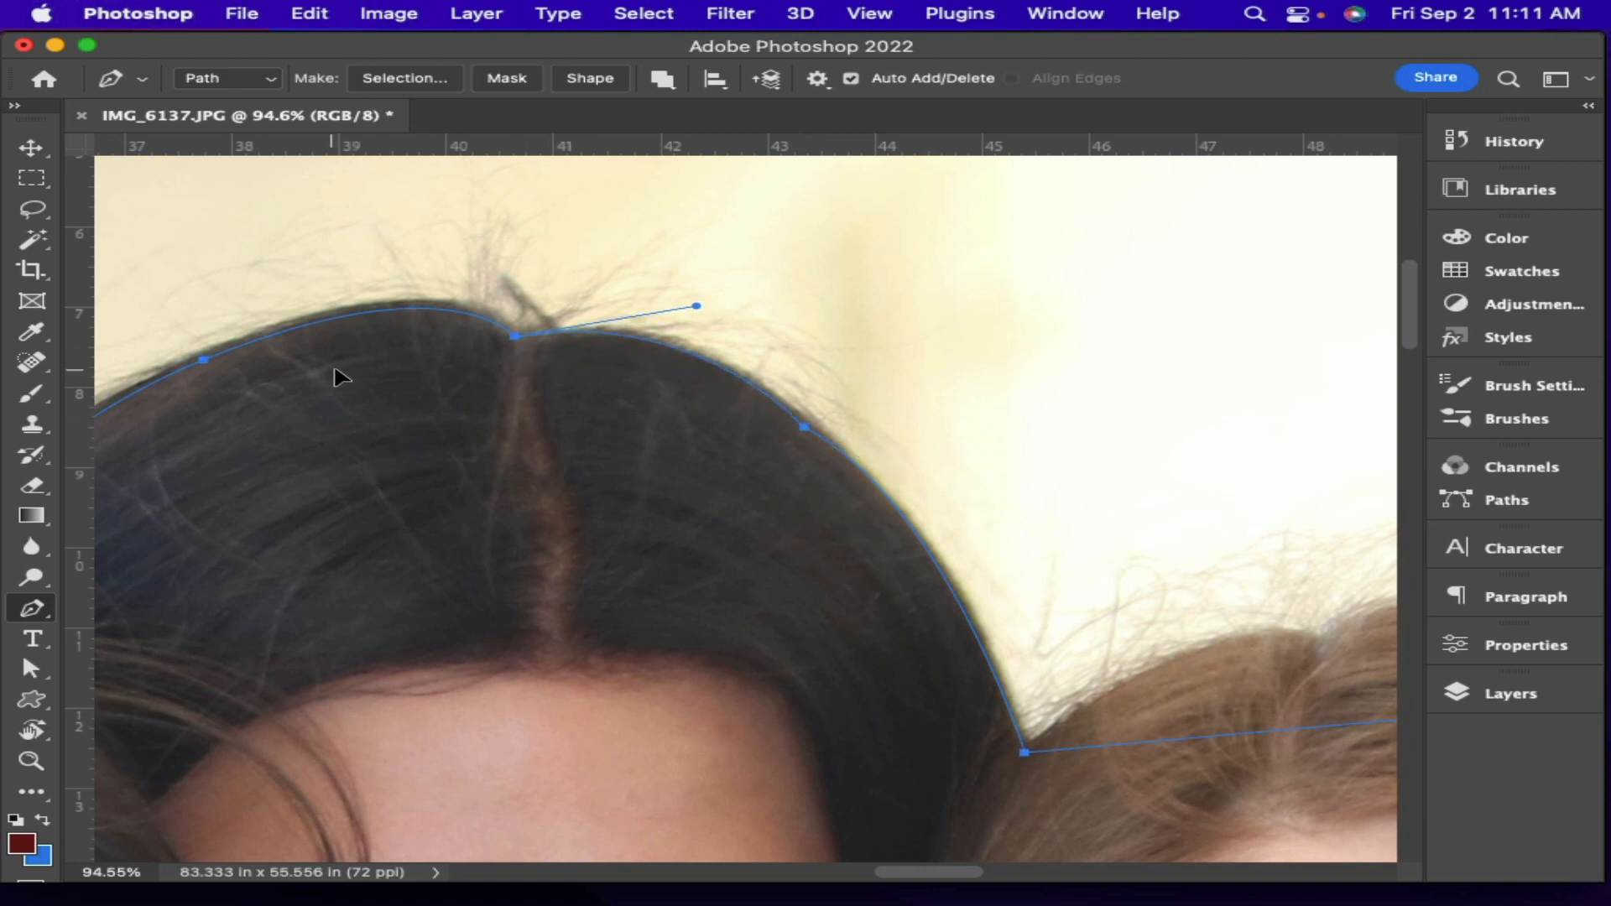
drag(941, 451, 631, 449)
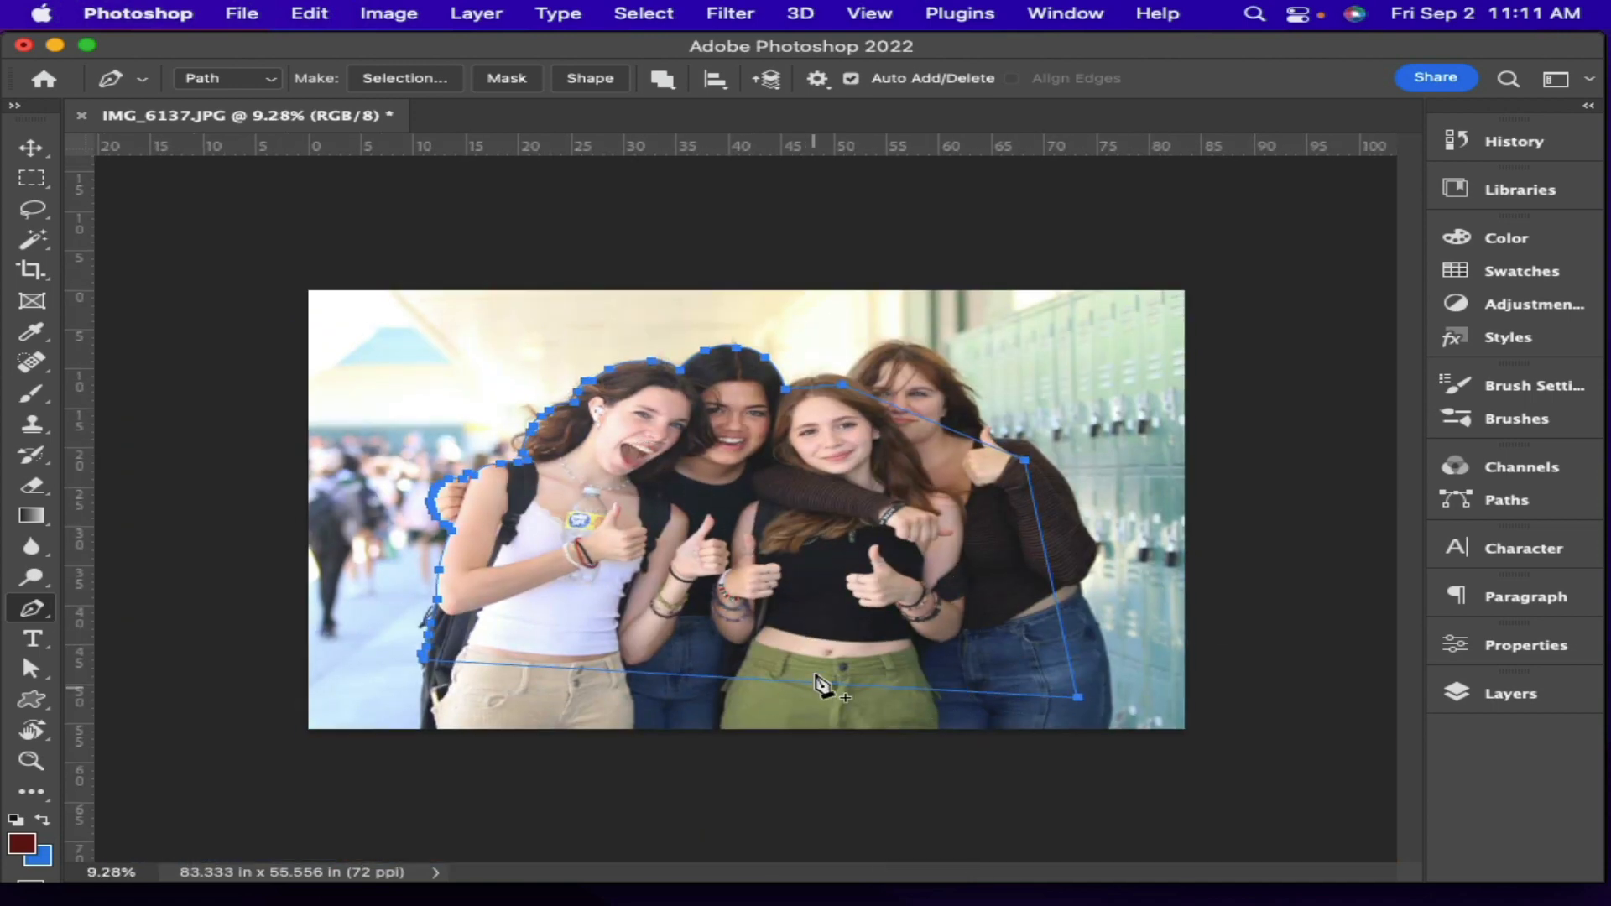